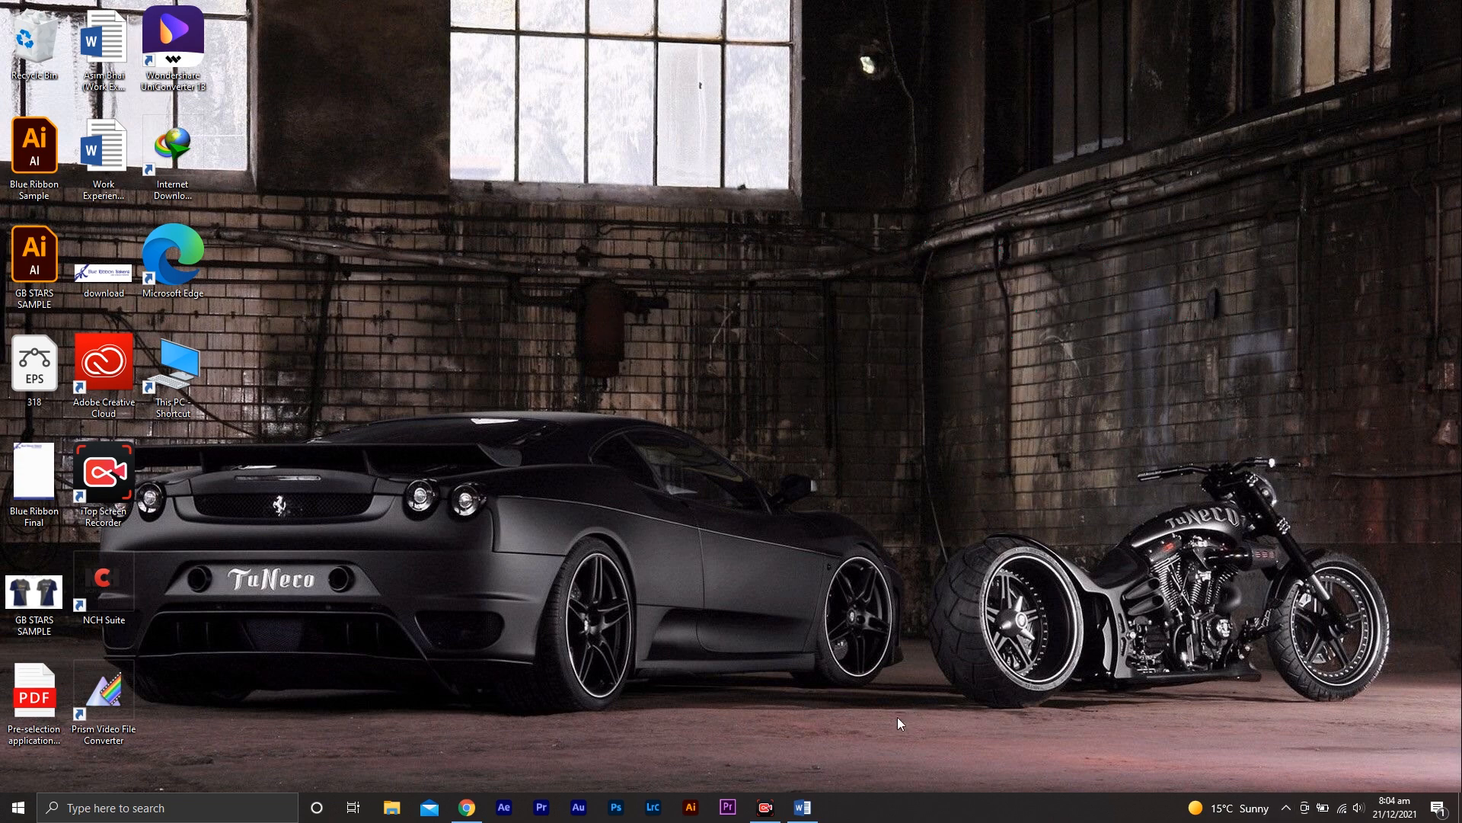
Open Chrome and search Google for "sapienza university online application"
{"action": "left_click", "coordinate": [804, 735]}
{"action": "left_click", "coordinate": [466, 805]}
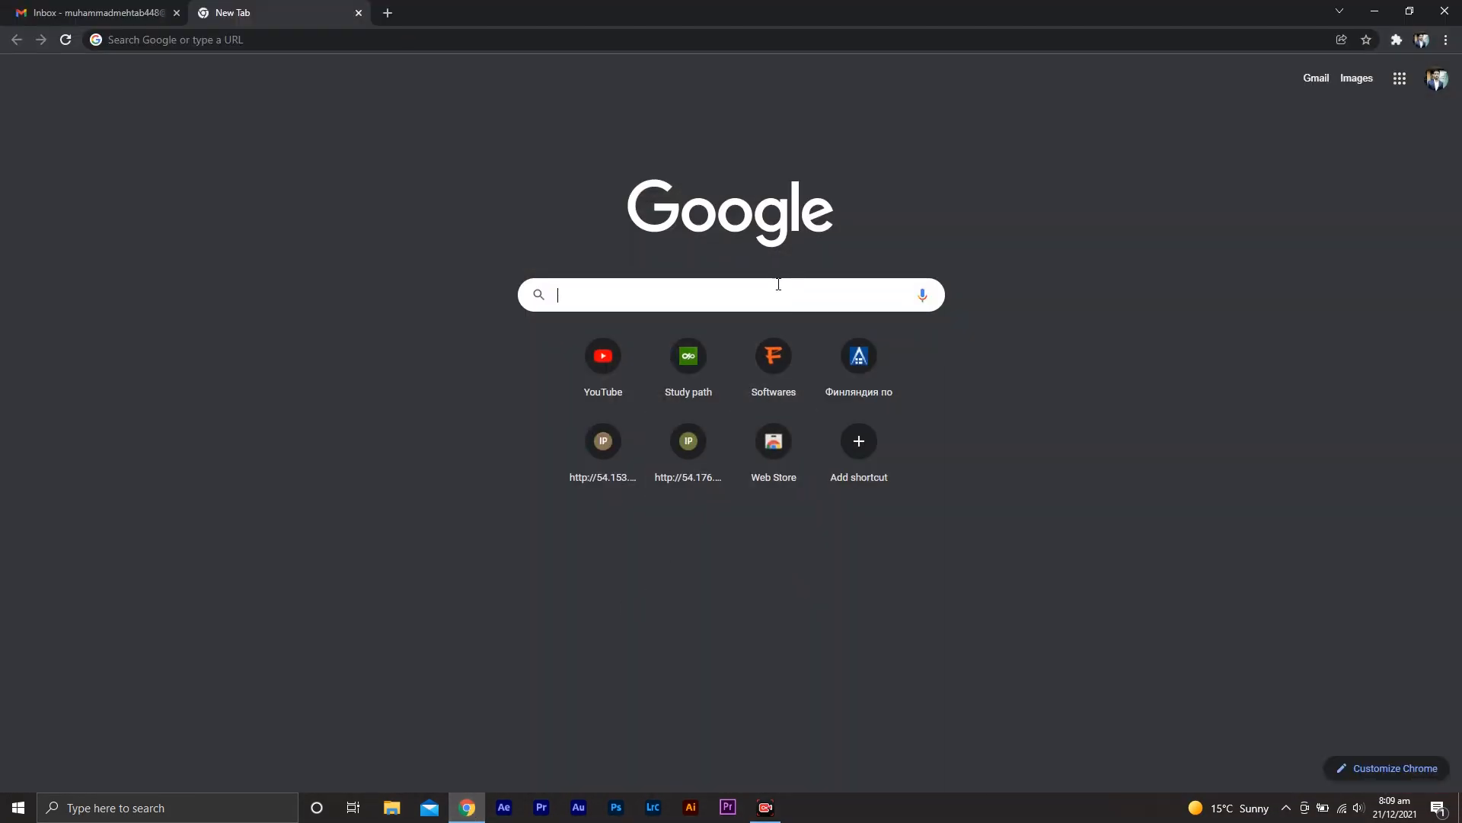
{"action": "type", "text": "sapienza universi"}
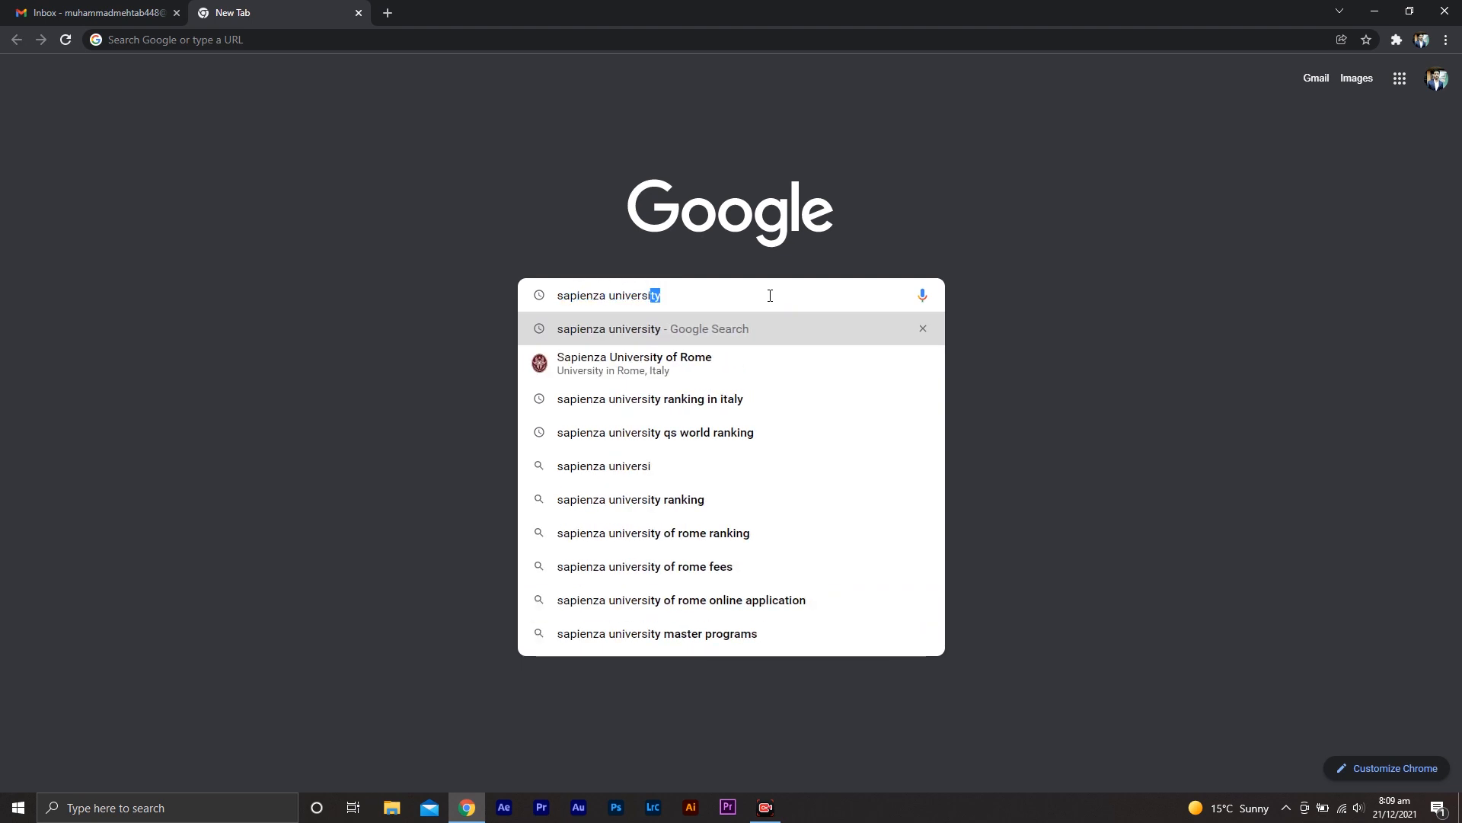
{"action": "type", "text": "ty on"}
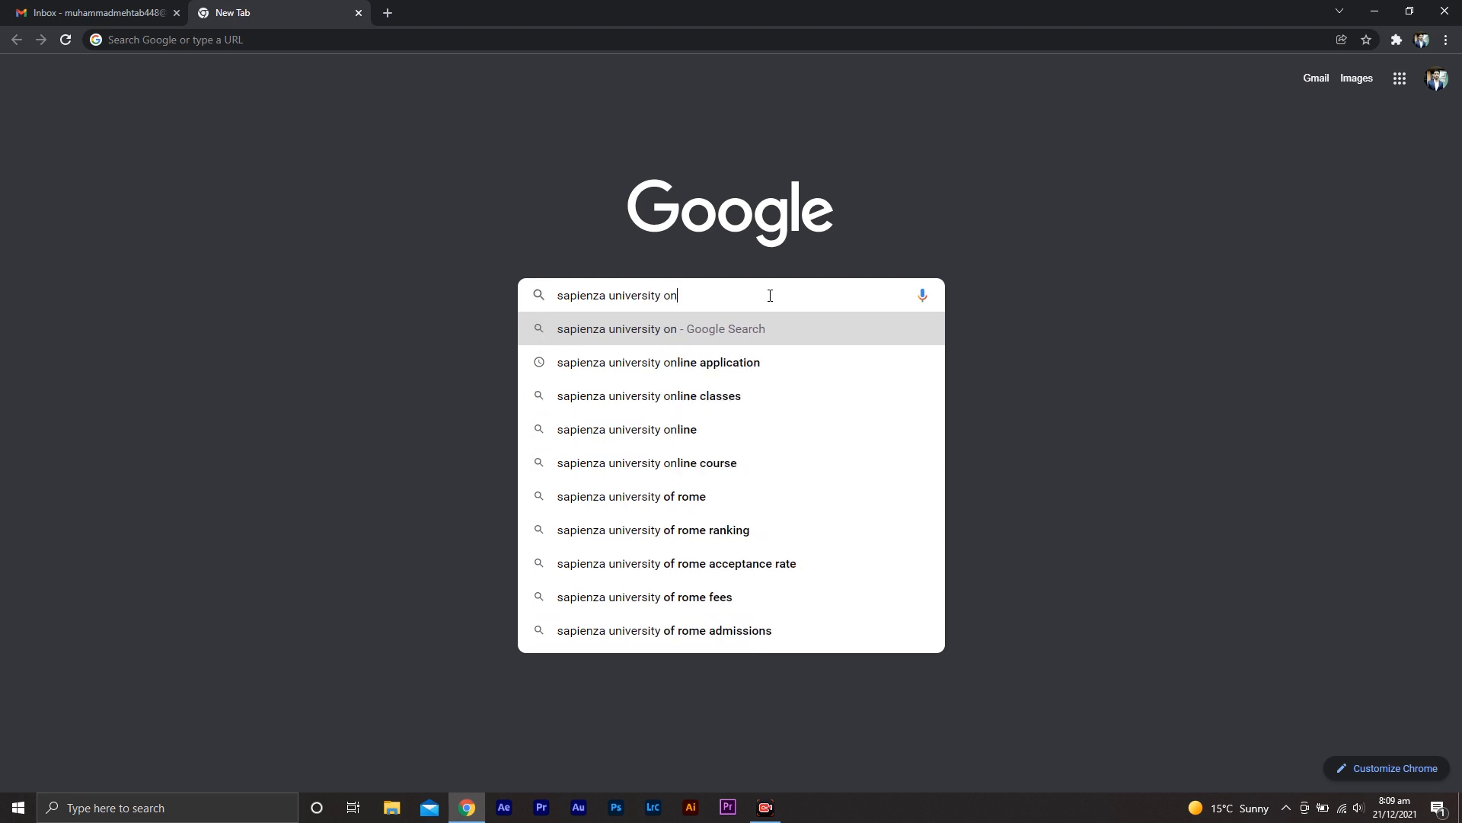
{"action": "type", "text": "lie"}
{"action": "left_click", "coordinate": [760, 377]}
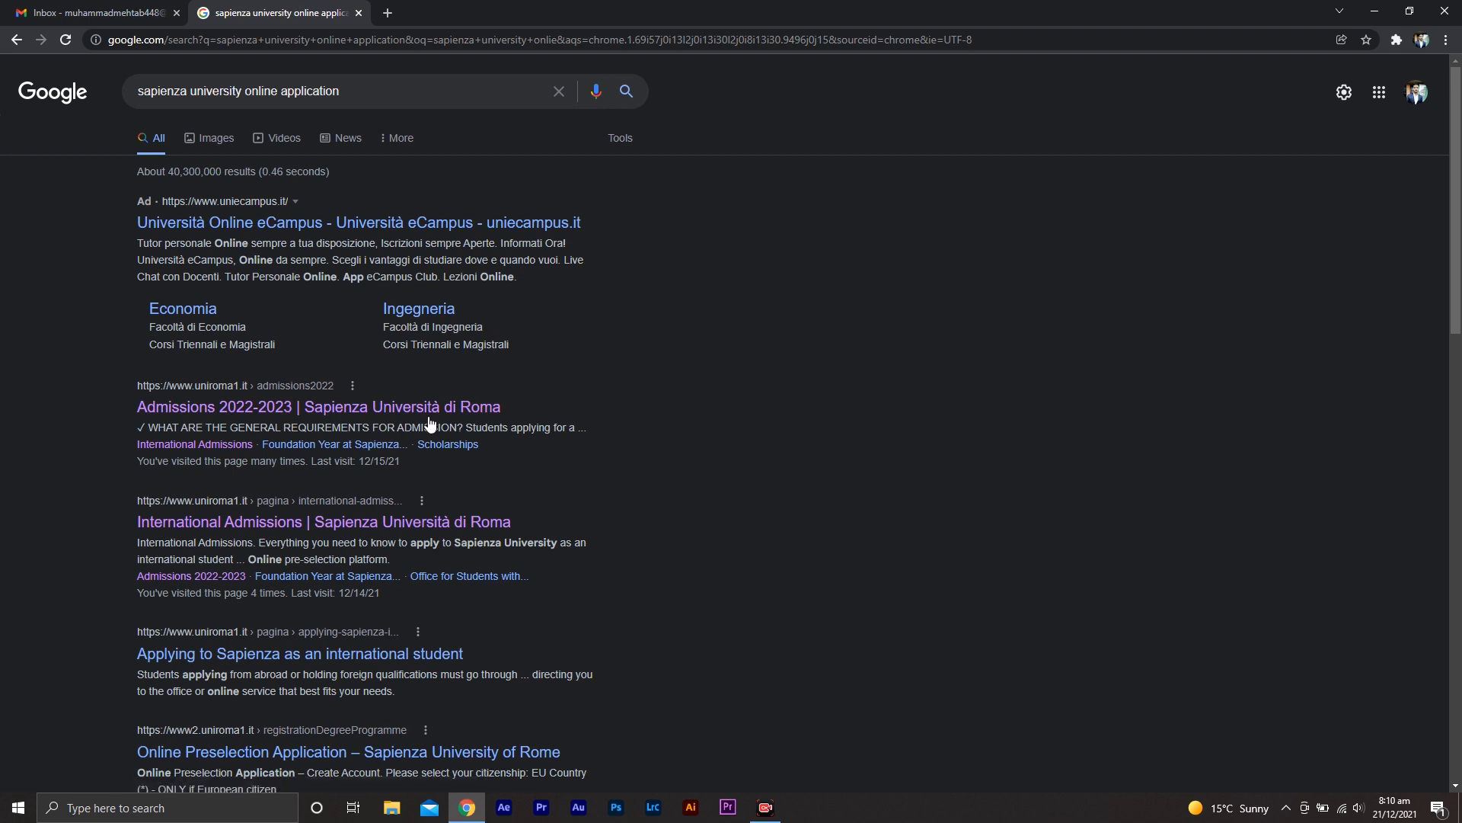
Open the Sapienza Admissions 2022-2023 page and follow its link to the sapienza.gomovein.com pre-selection portal
{"action": "left_click", "coordinate": [283, 412]}
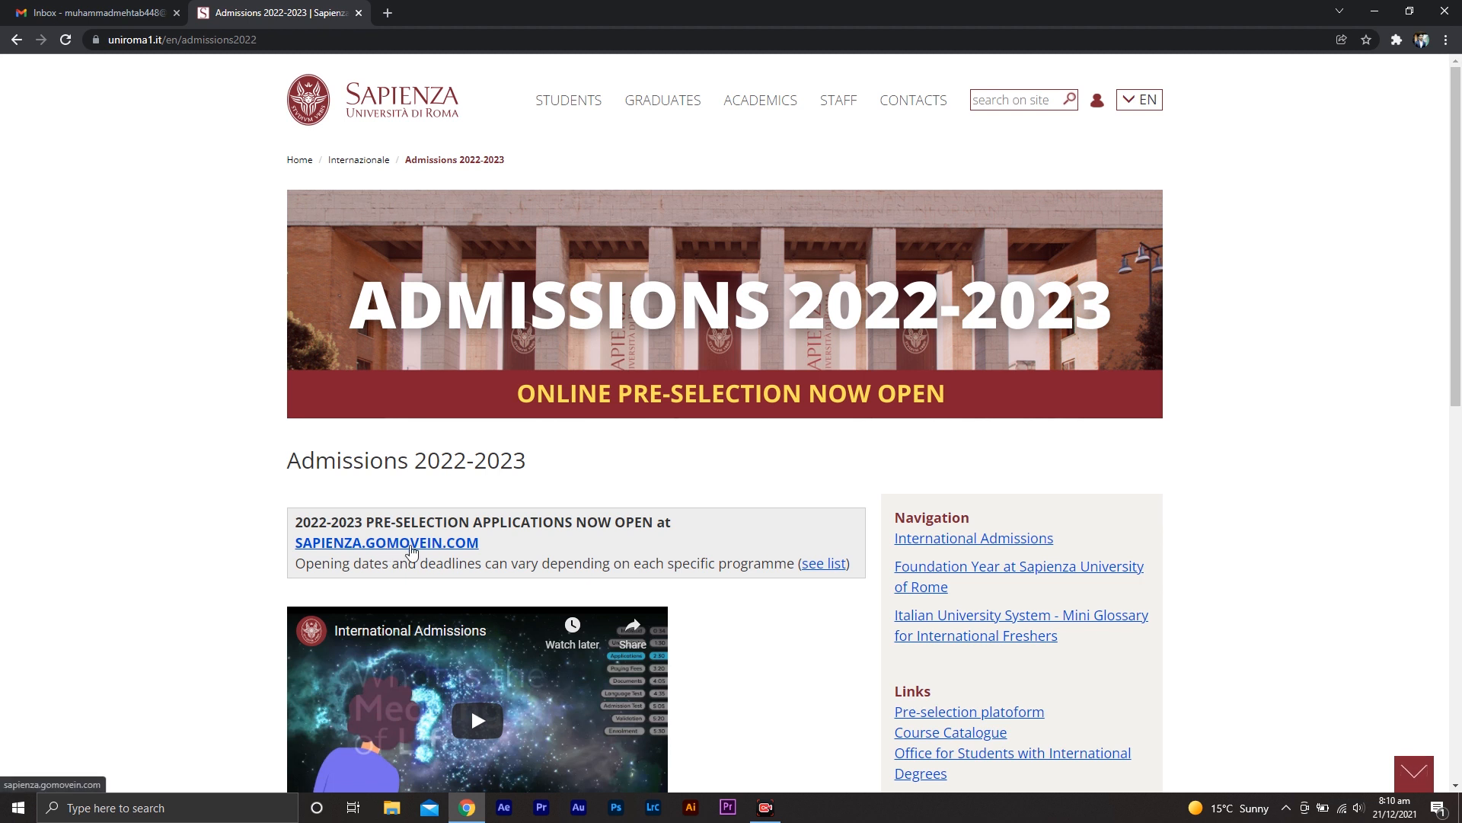
{"action": "left_click", "coordinate": [411, 546]}
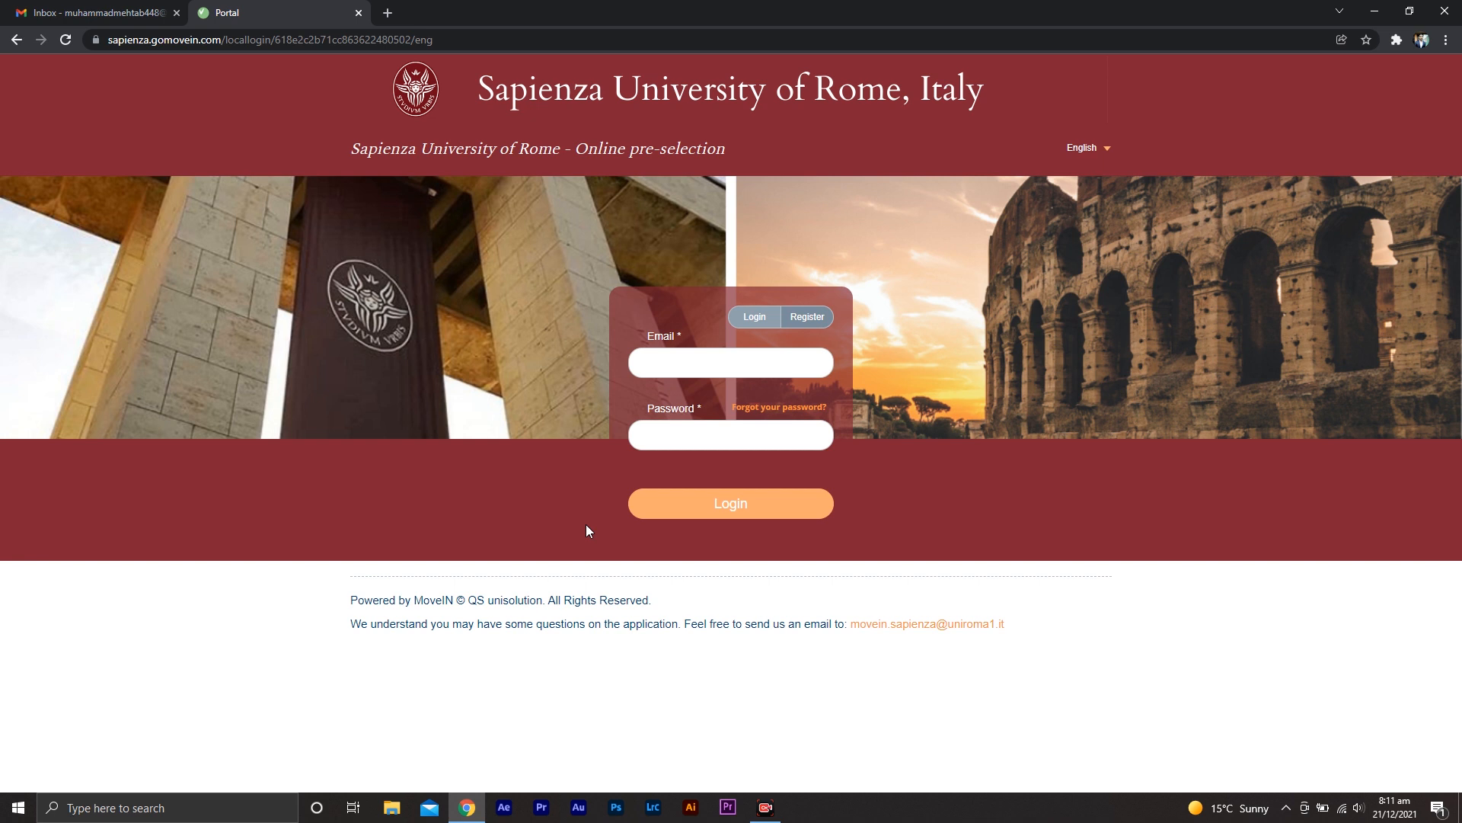
Open the Register form, complete the registration fields and submit the new portal account
{"action": "left_click", "coordinate": [805, 321]}
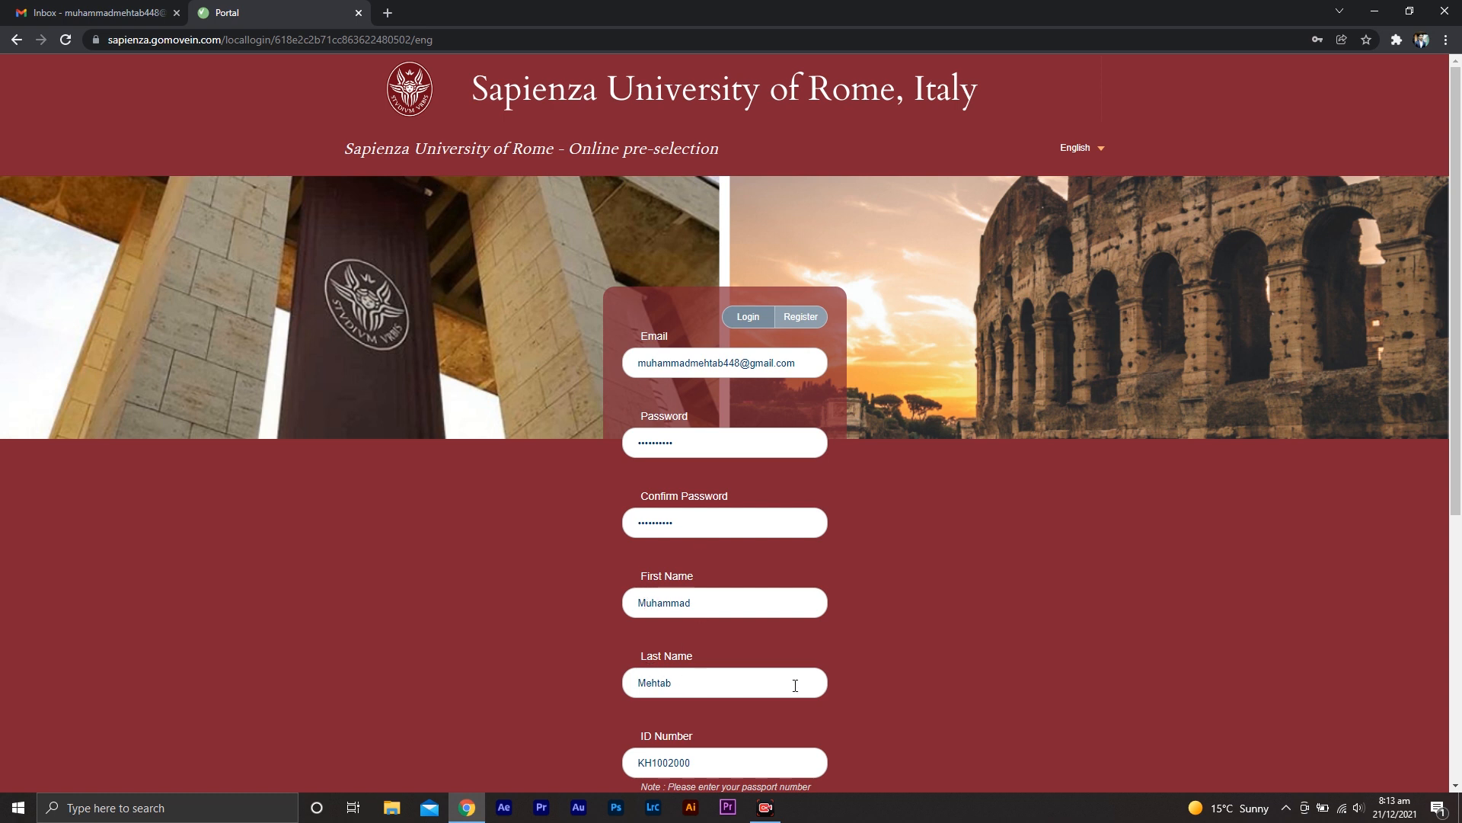
{"action": "middle_click", "coordinate": [874, 688]}
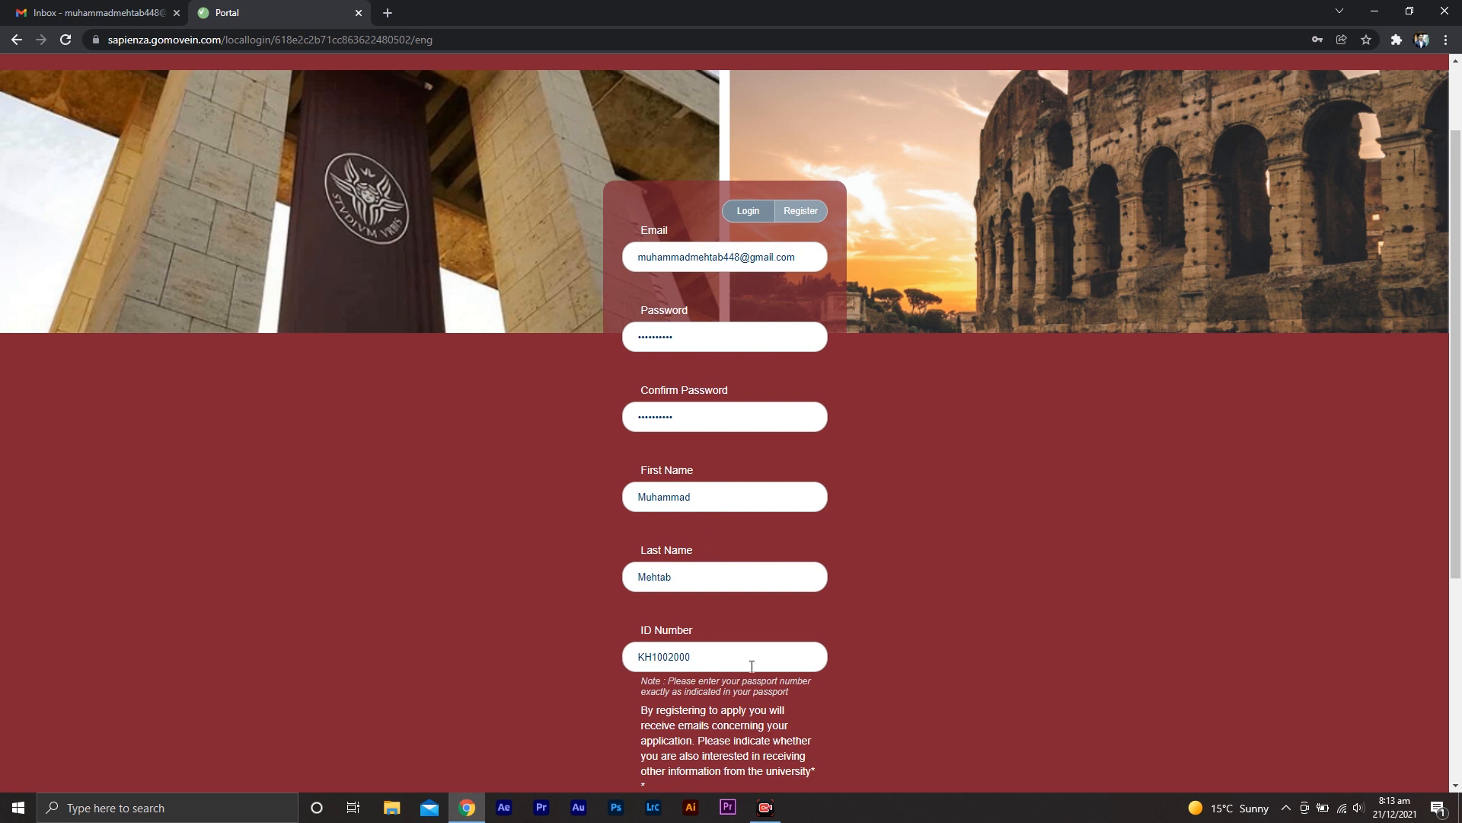
{"action": "middle_click", "coordinate": [875, 685]}
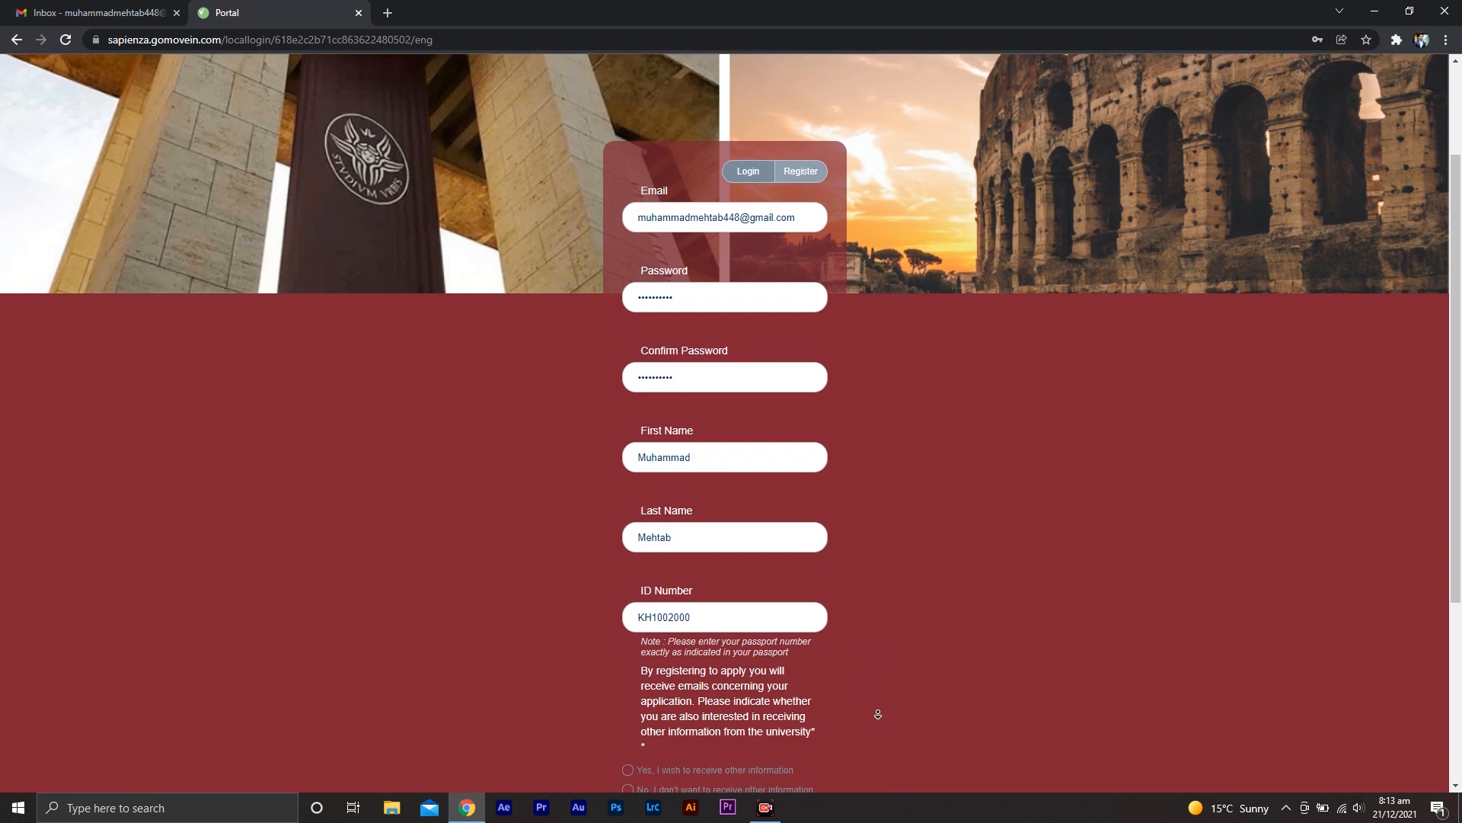
{"action": "middle_click", "coordinate": [879, 716]}
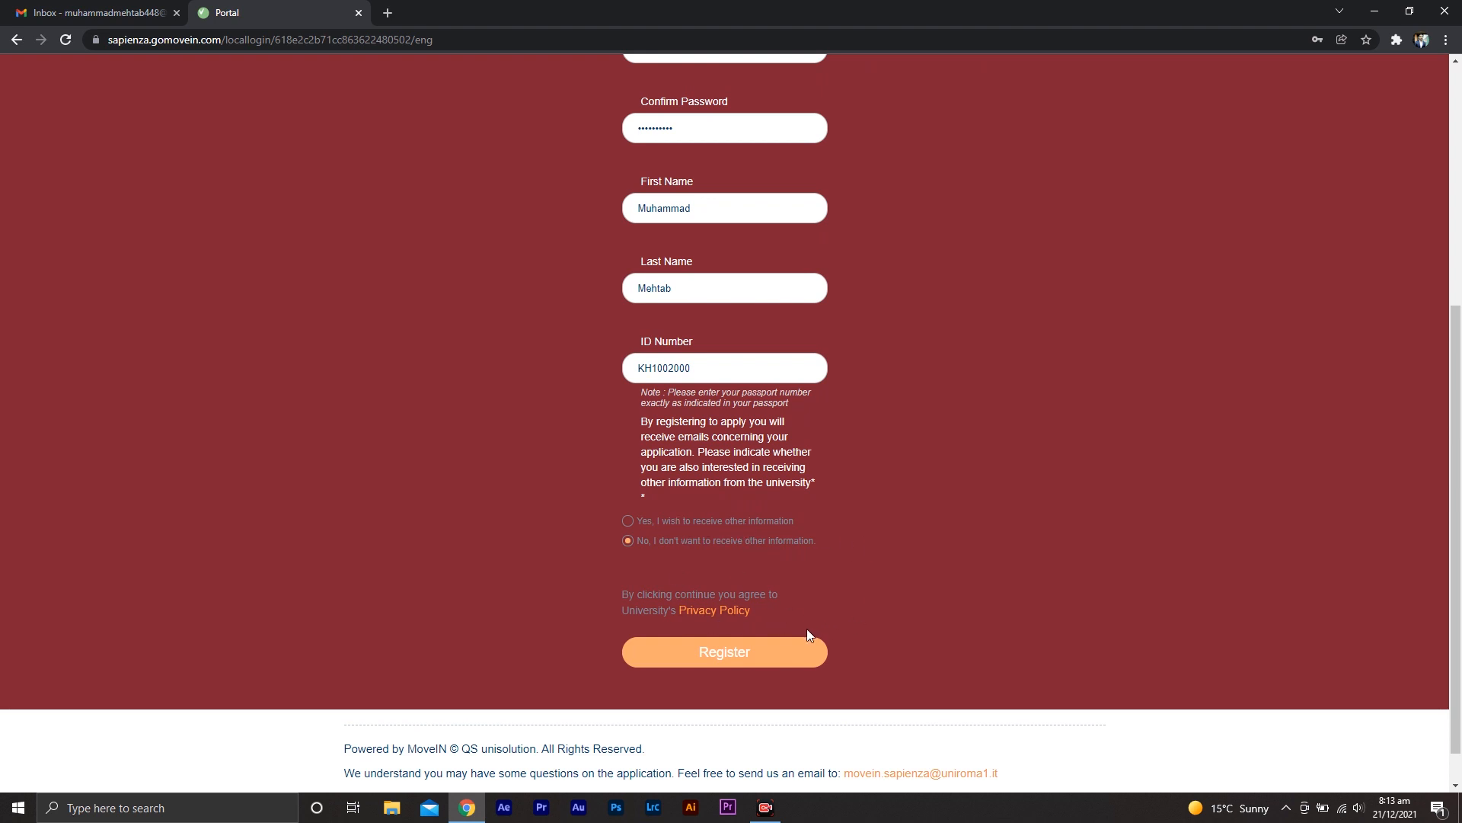
{"action": "left_click", "coordinate": [742, 659]}
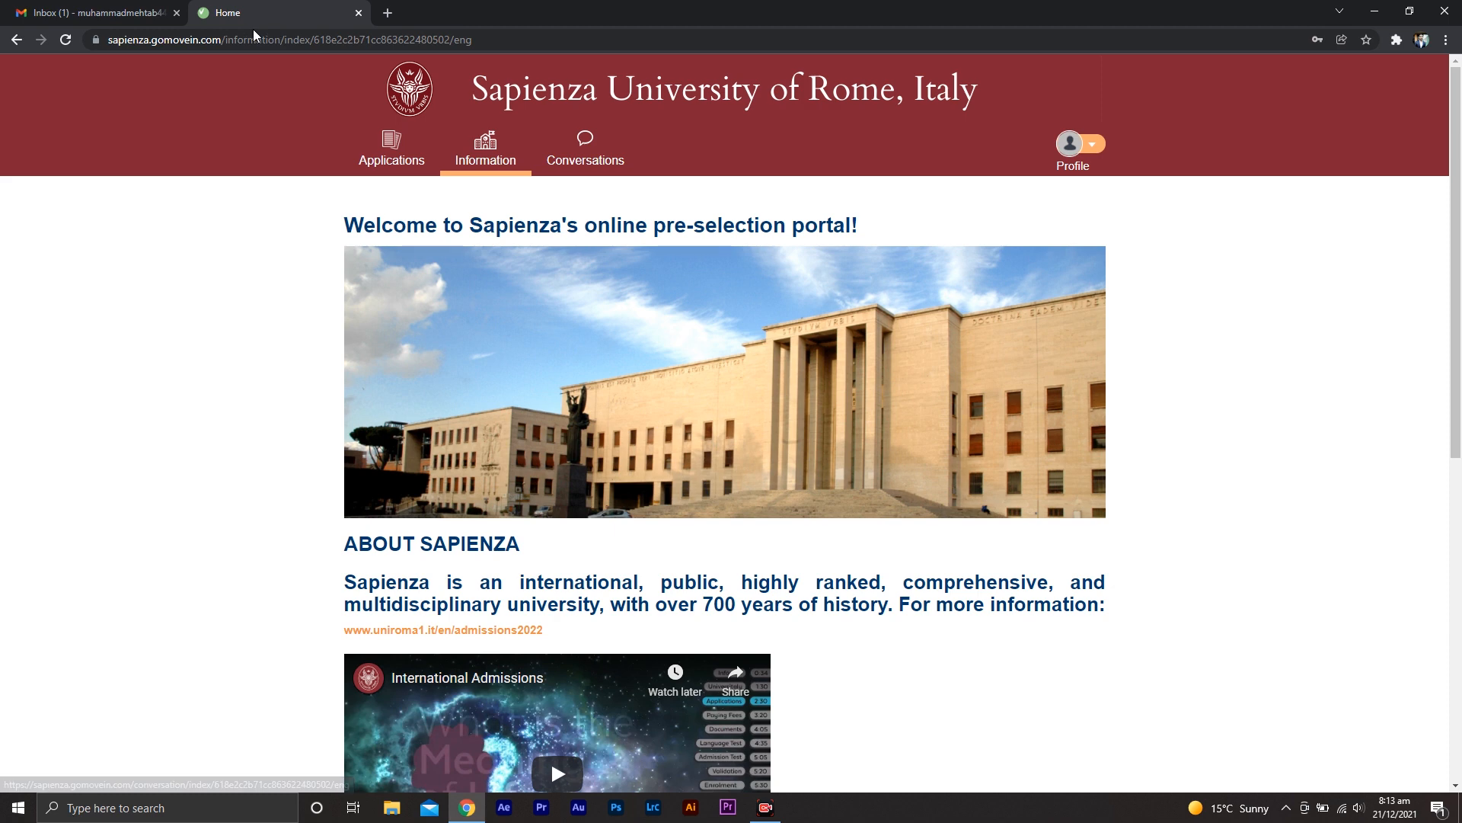
Read the Sapienza Portal Registration confirmation email in Gmail and return to the portal tab
{"action": "left_click", "coordinate": [144, 13]}
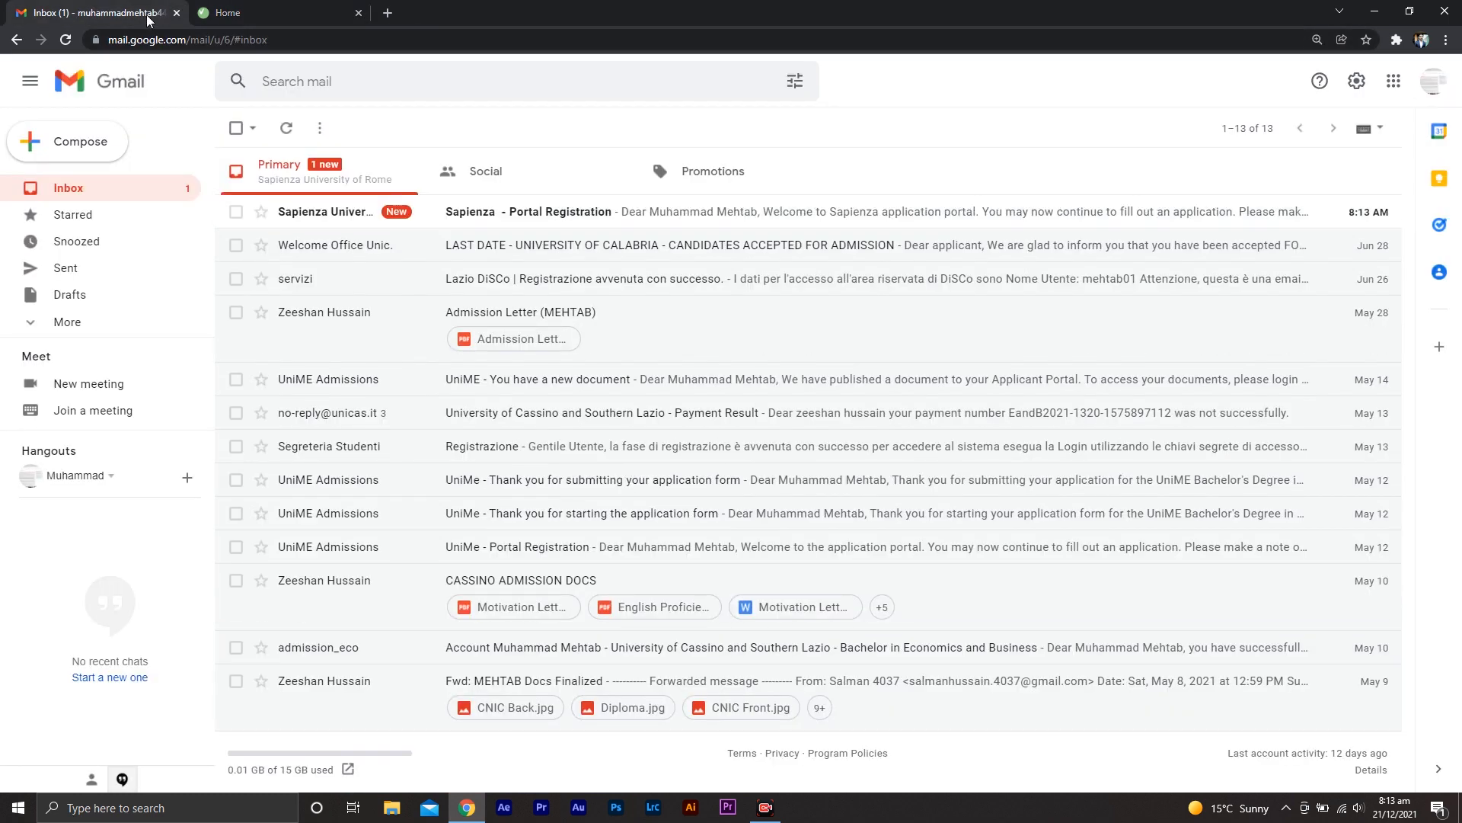
{"action": "left_click", "coordinate": [430, 221]}
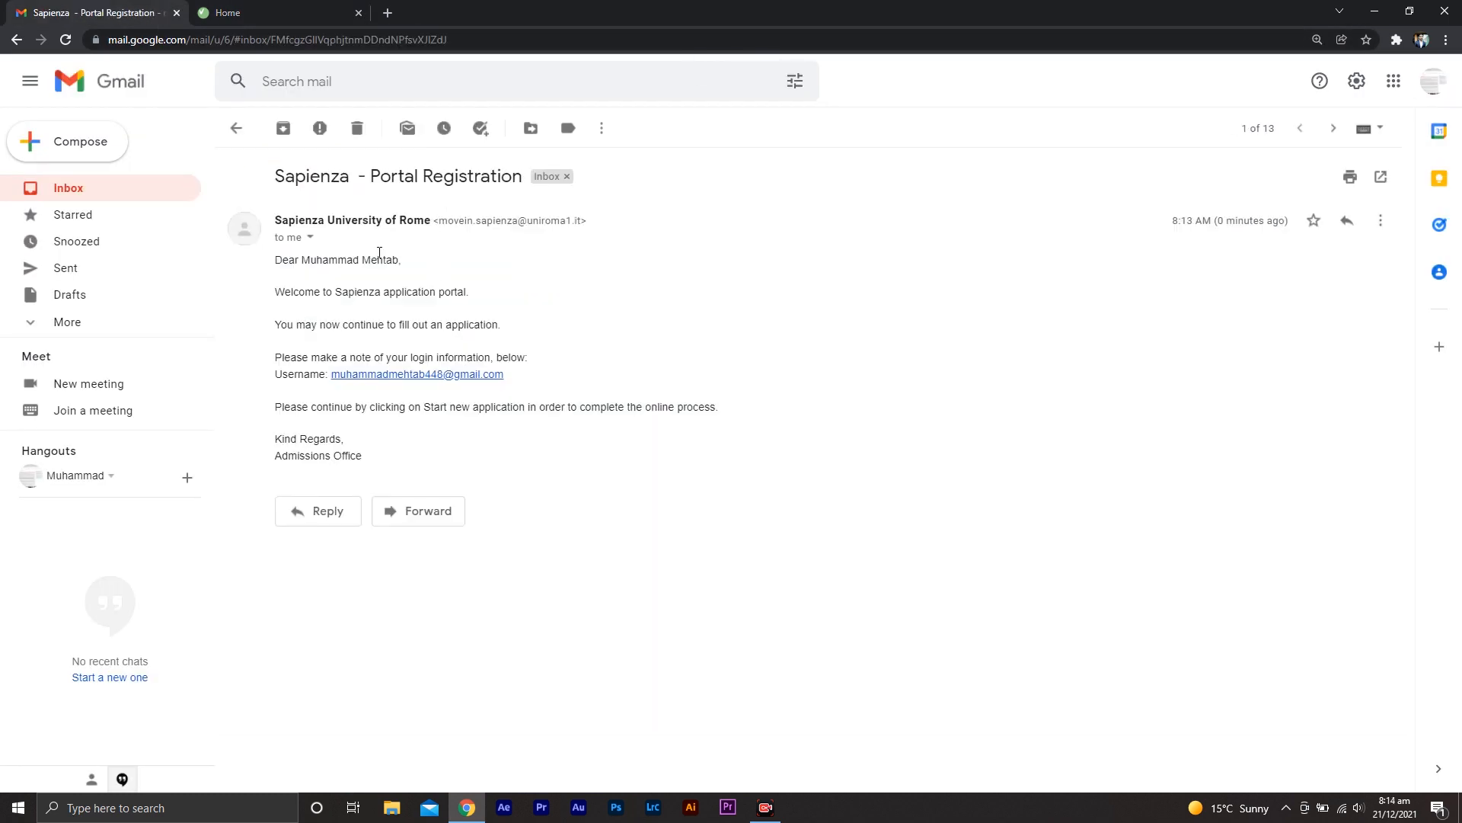
{"action": "left_click", "coordinate": [297, 15]}
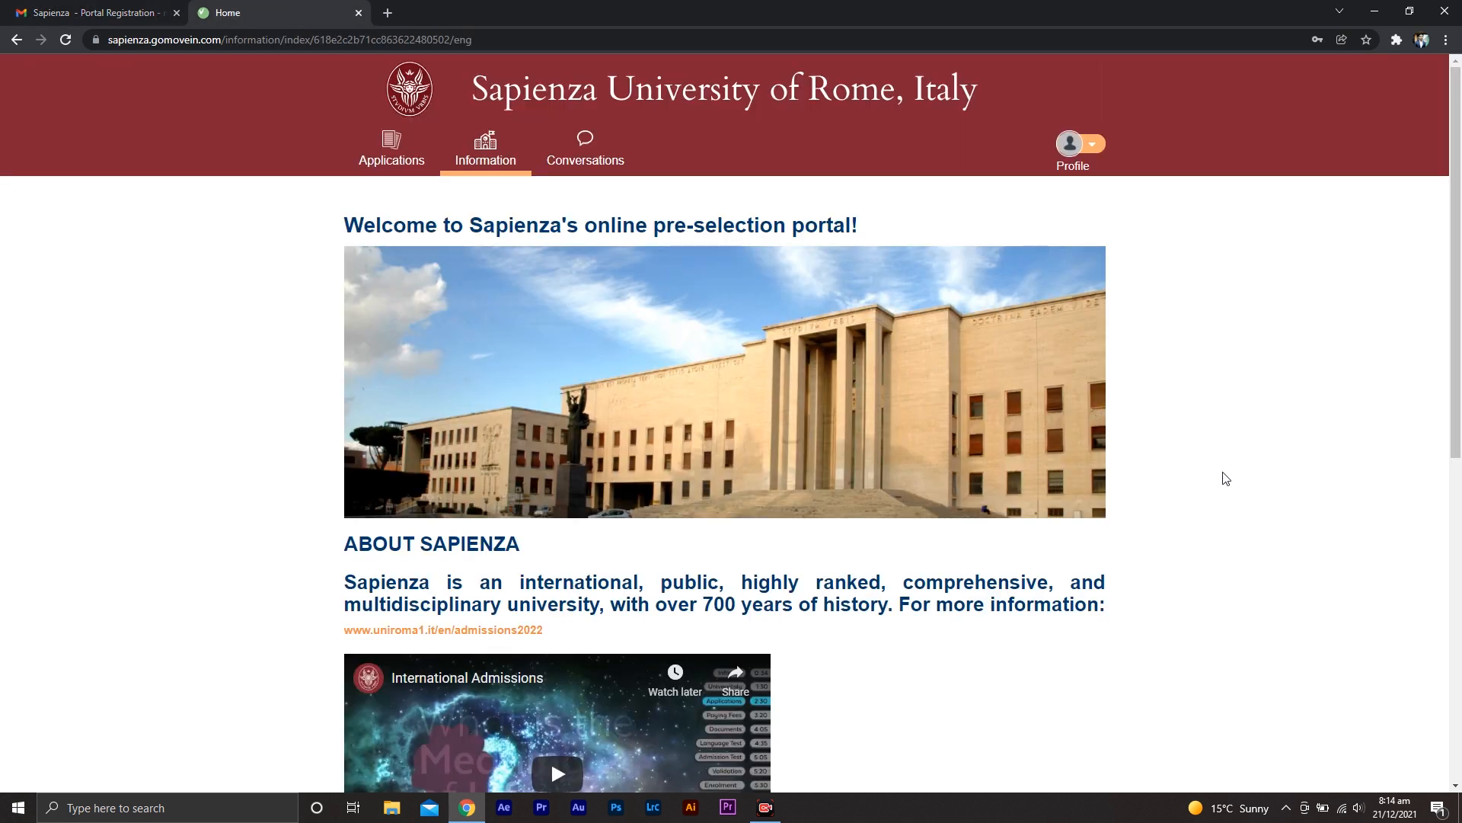
Start a new application for 1st choice programme and continue past the Preliminary Information page
{"action": "scroll", "coordinate": [1457, 271], "scroll_direction": "down", "scroll_amount": 3}
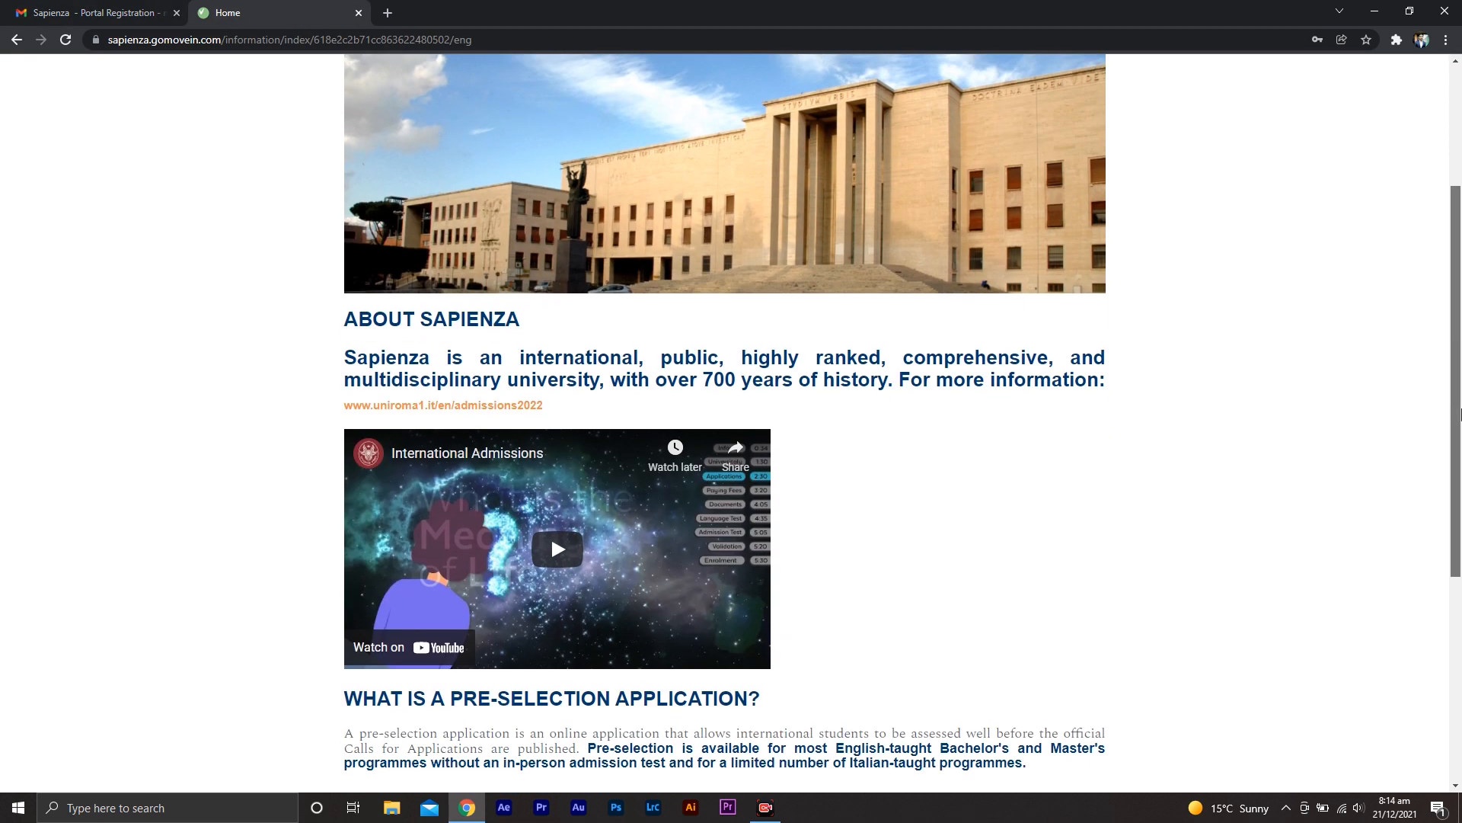
{"action": "scroll", "coordinate": [1459, 264], "scroll_direction": "up", "scroll_amount": 3}
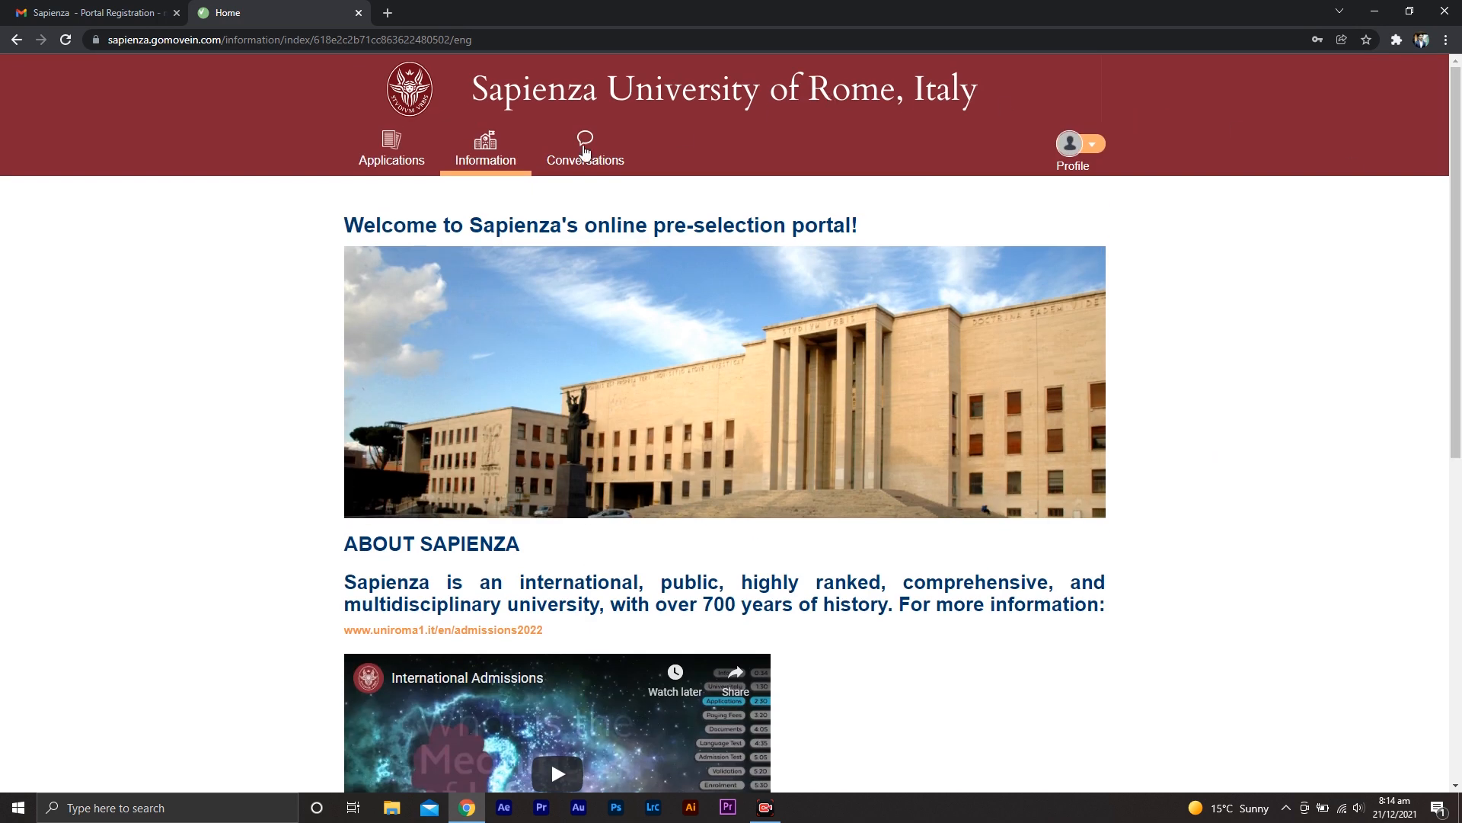
{"action": "left_click", "coordinate": [414, 154]}
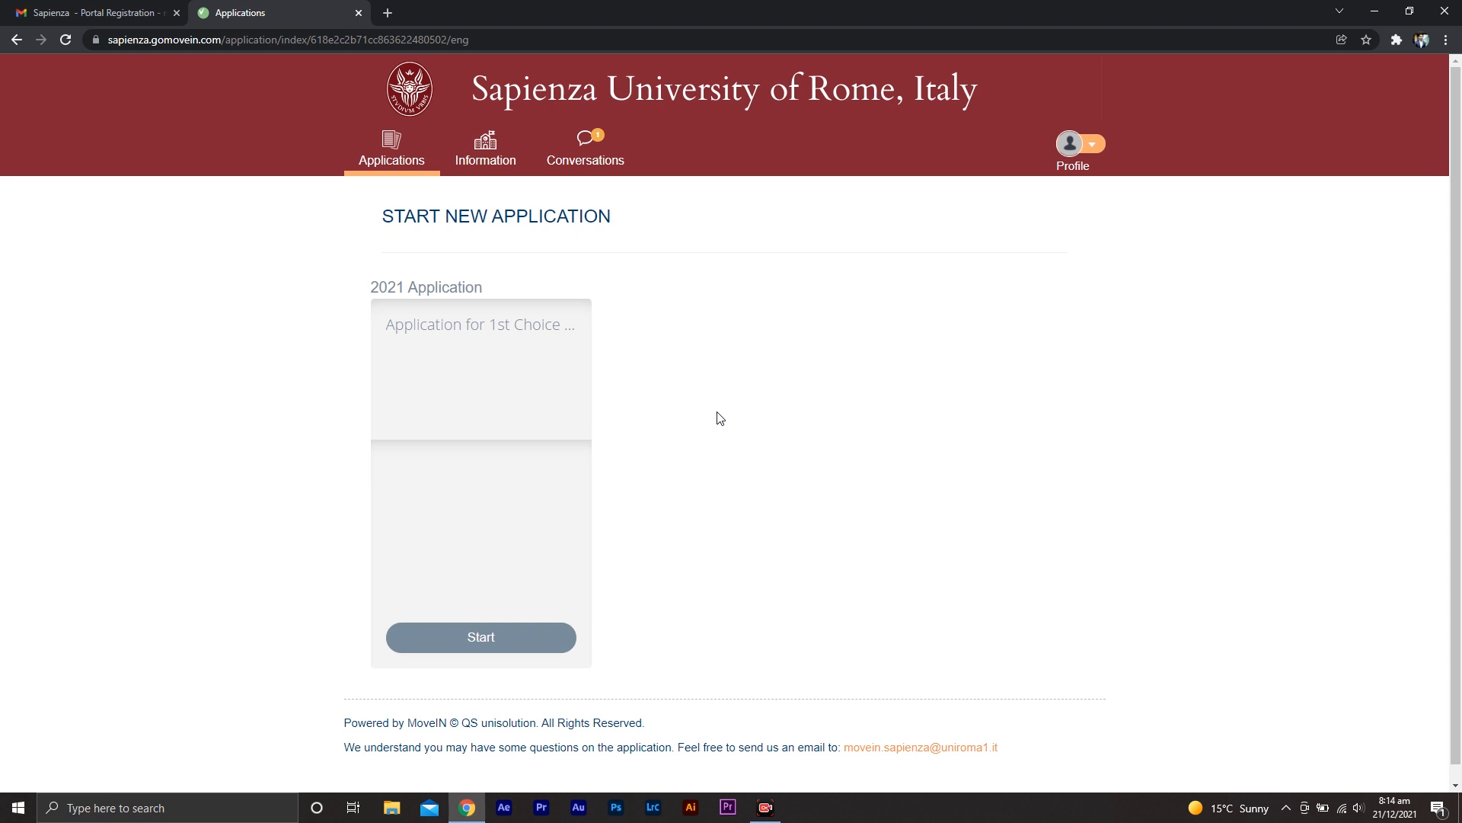
{"action": "left_click", "coordinate": [504, 635]}
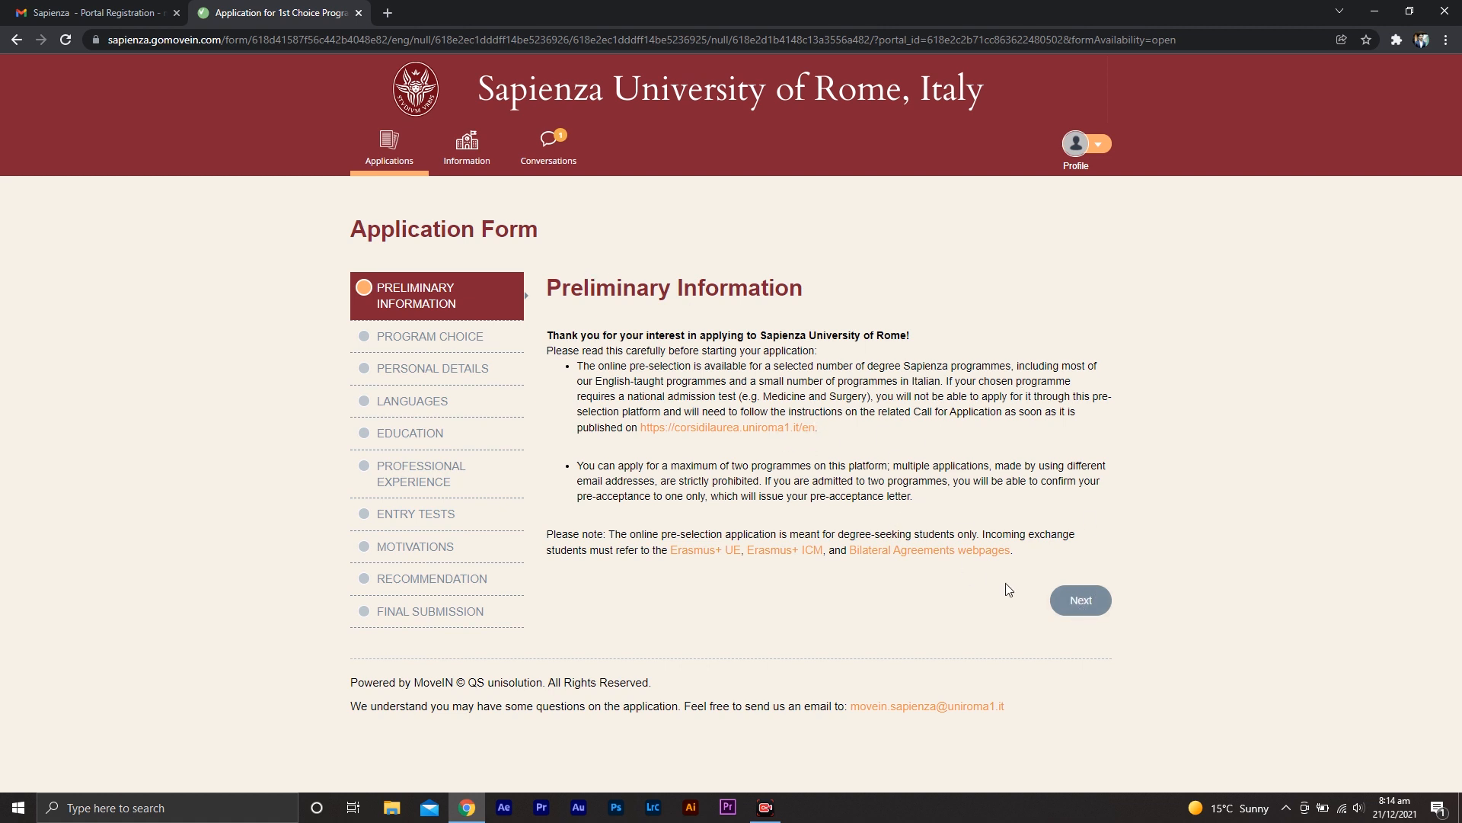
{"action": "left_click", "coordinate": [1076, 610]}
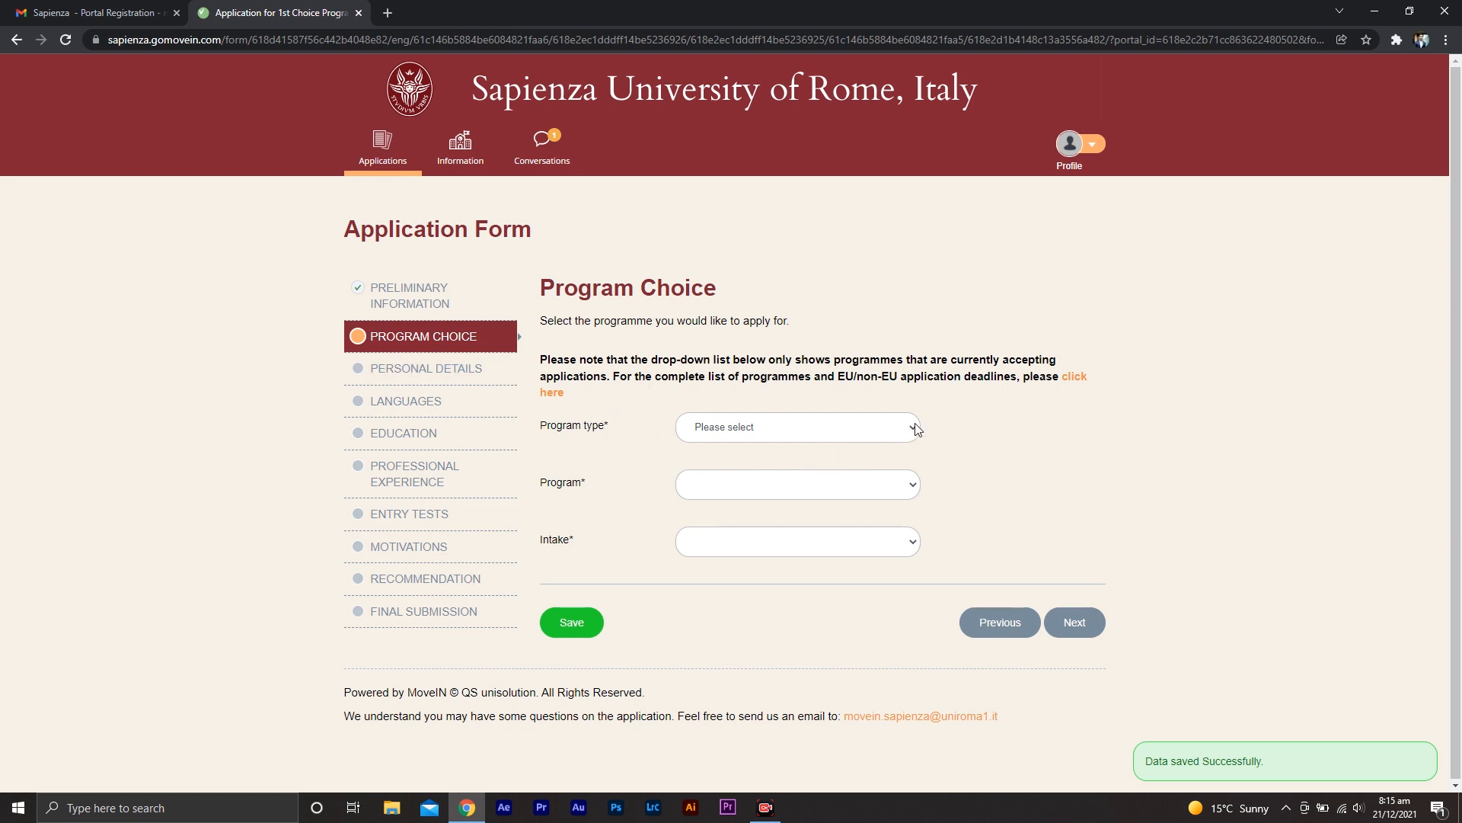
Choose programme type Master, programme Business Management and intake 2022, then continue to Personal details
{"action": "left_click", "coordinate": [889, 425]}
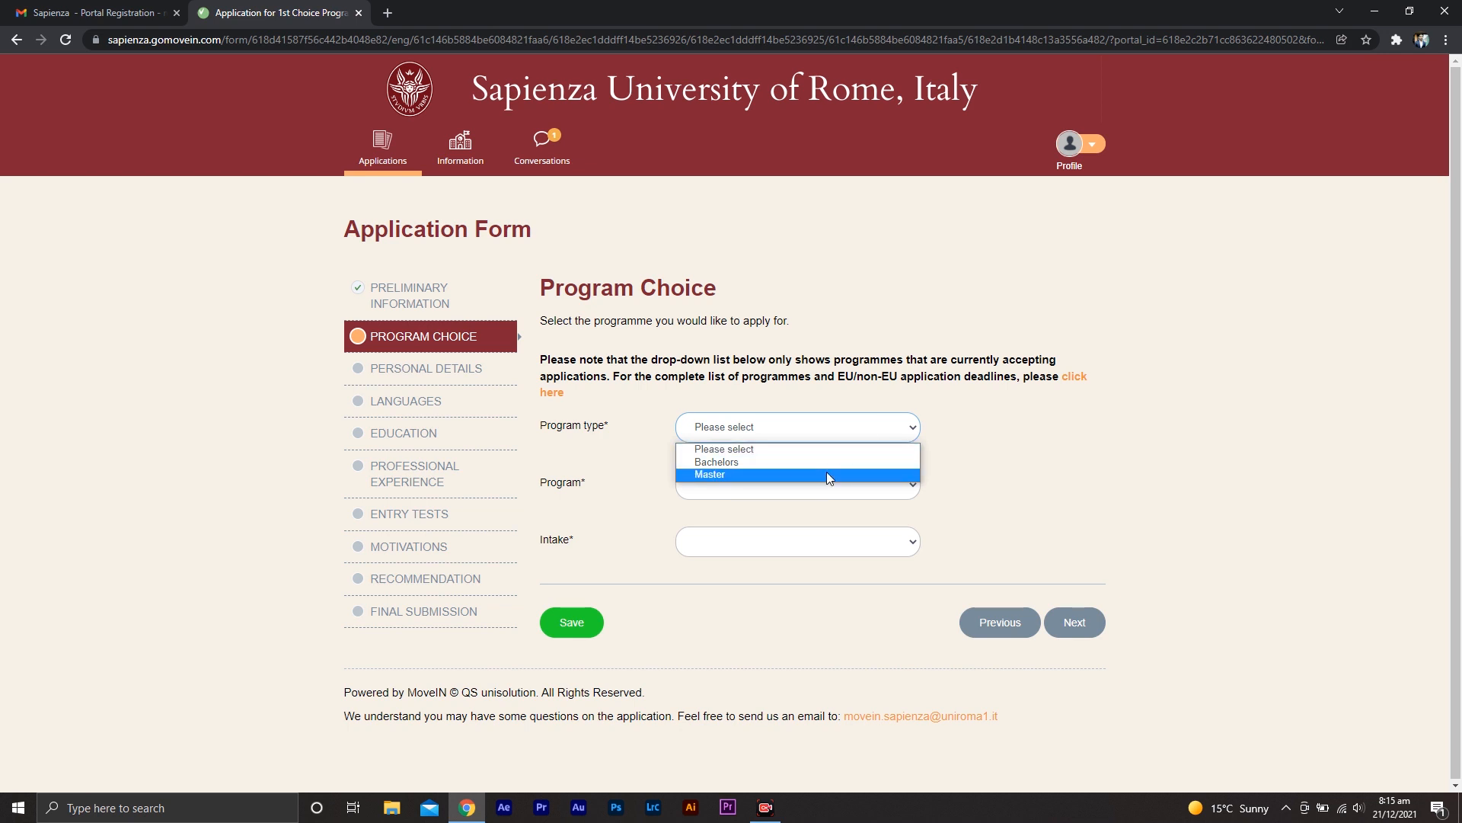
{"action": "left_click", "coordinate": [797, 474]}
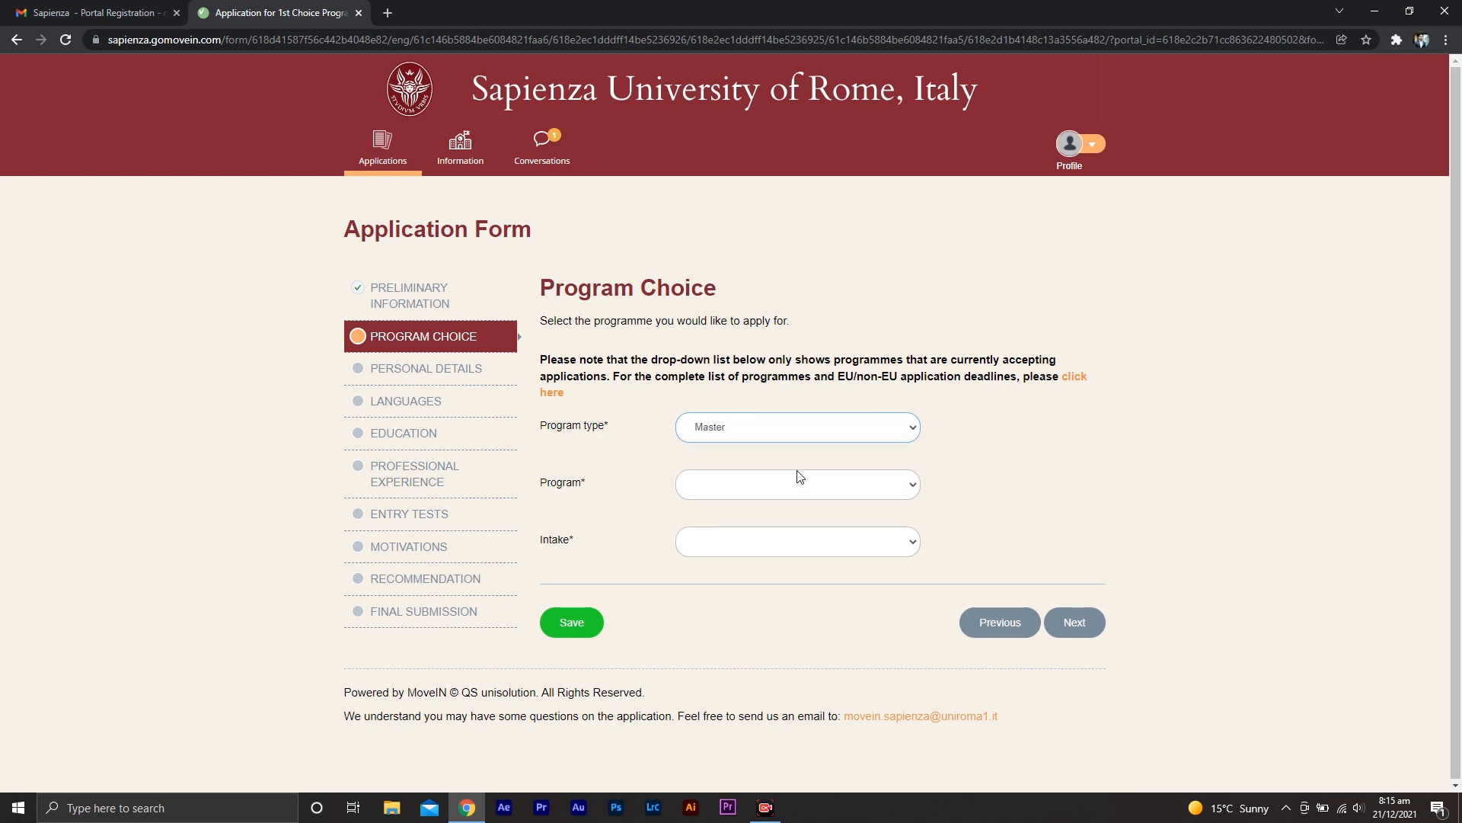
{"action": "left_click", "coordinate": [875, 486]}
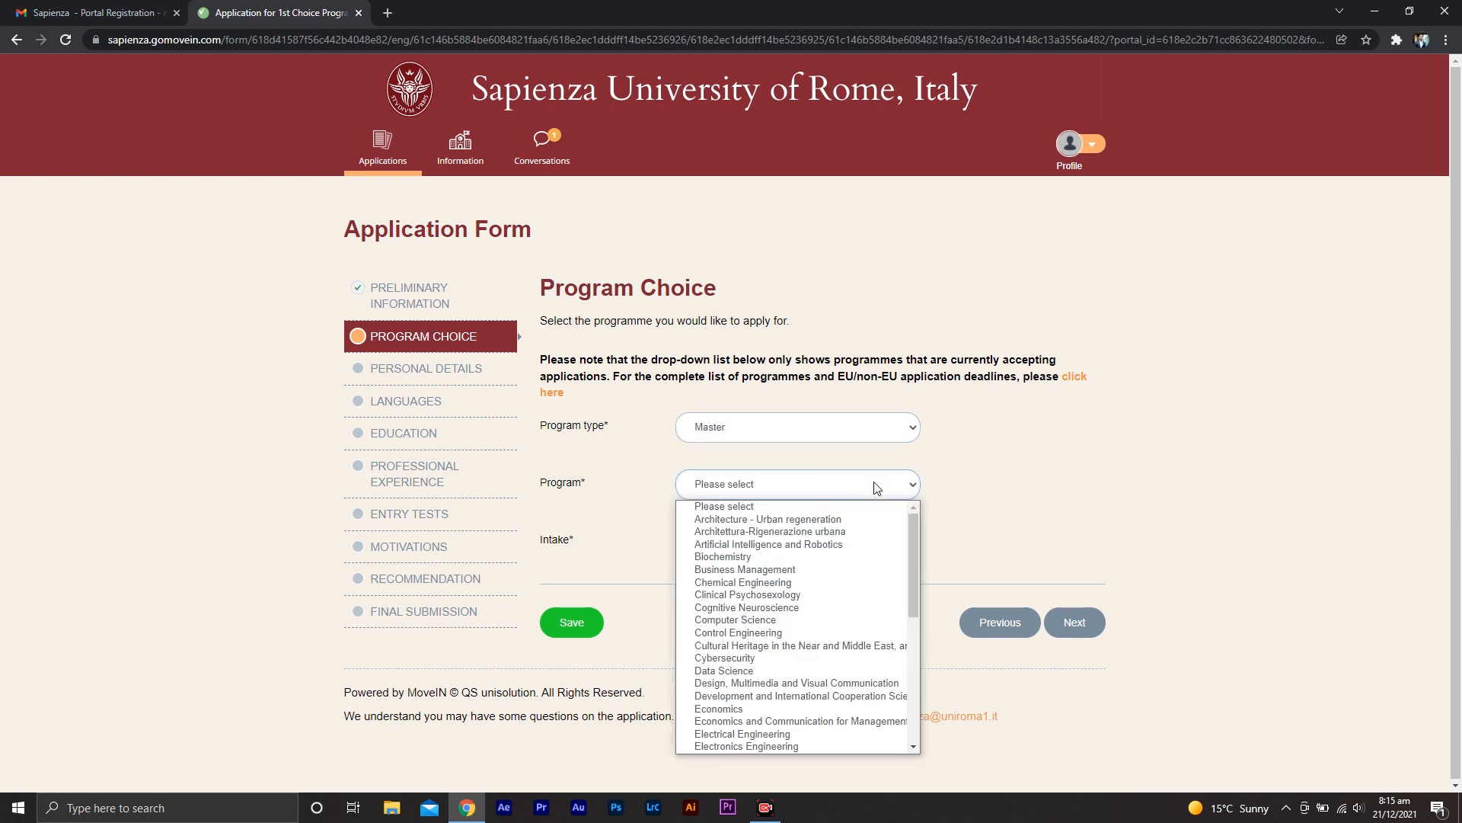
{"action": "left_click", "coordinate": [799, 569]}
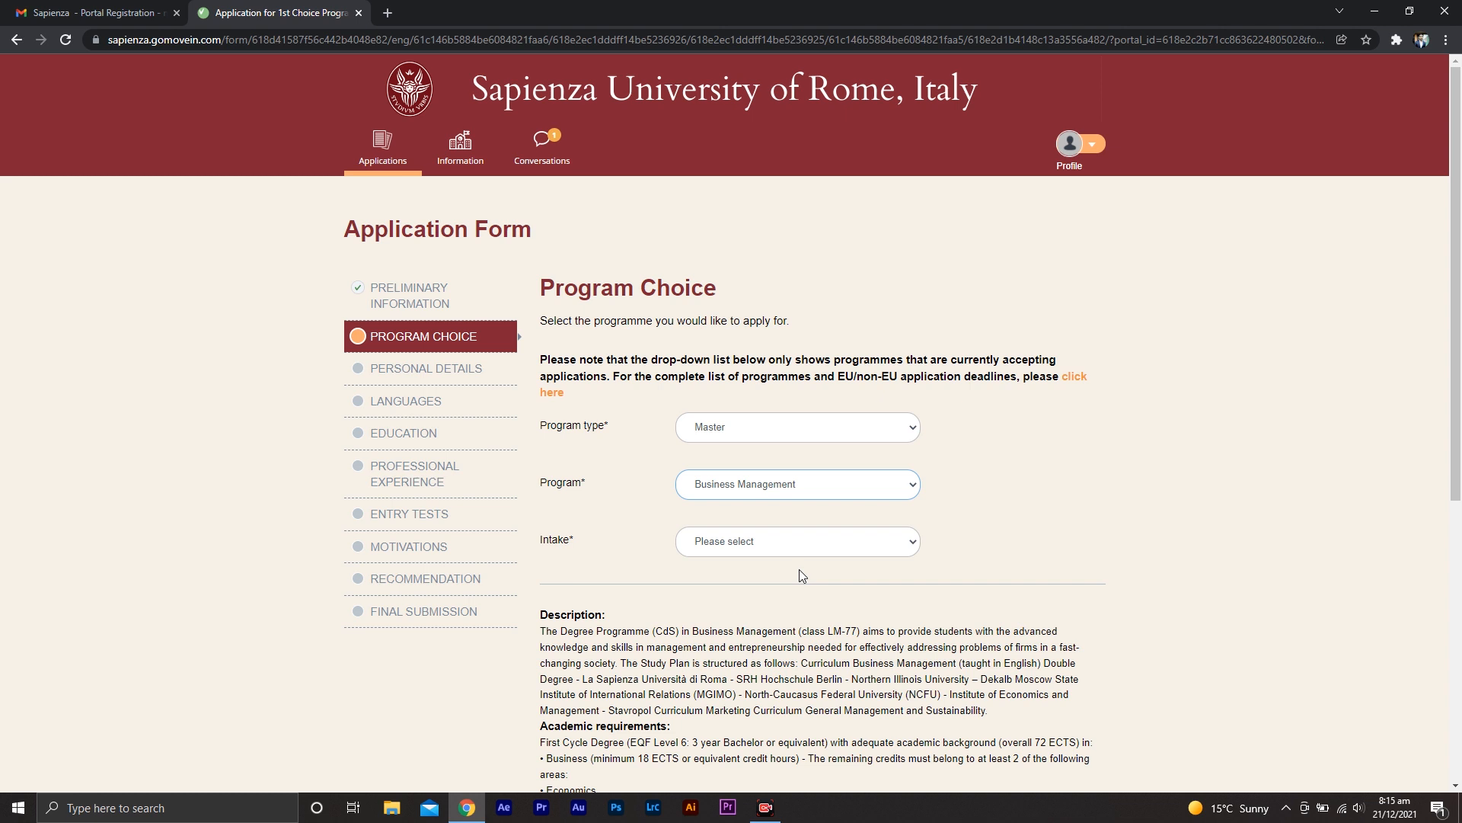
{"action": "left_click", "coordinate": [865, 542]}
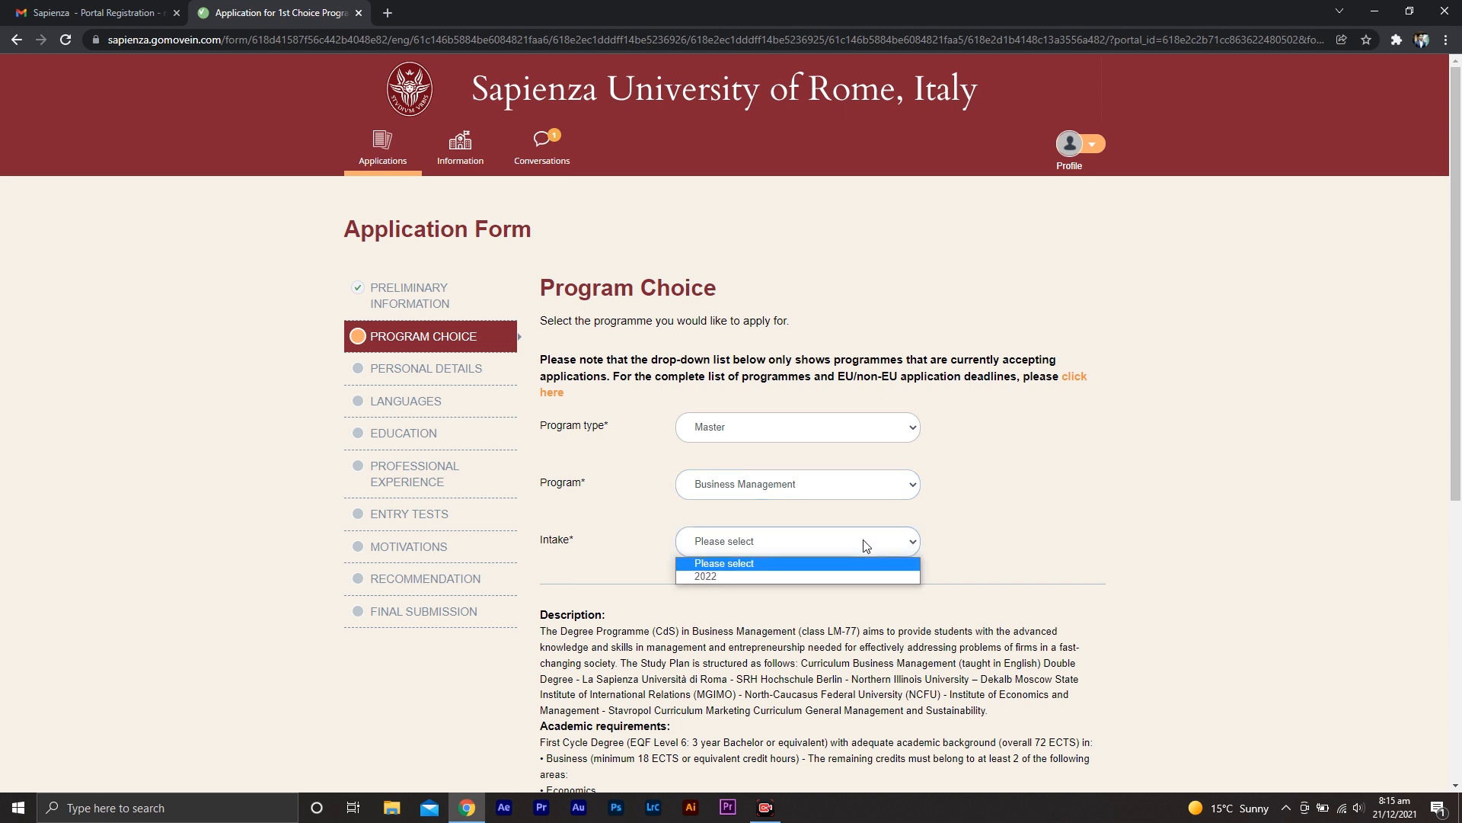
{"action": "left_click", "coordinate": [850, 576]}
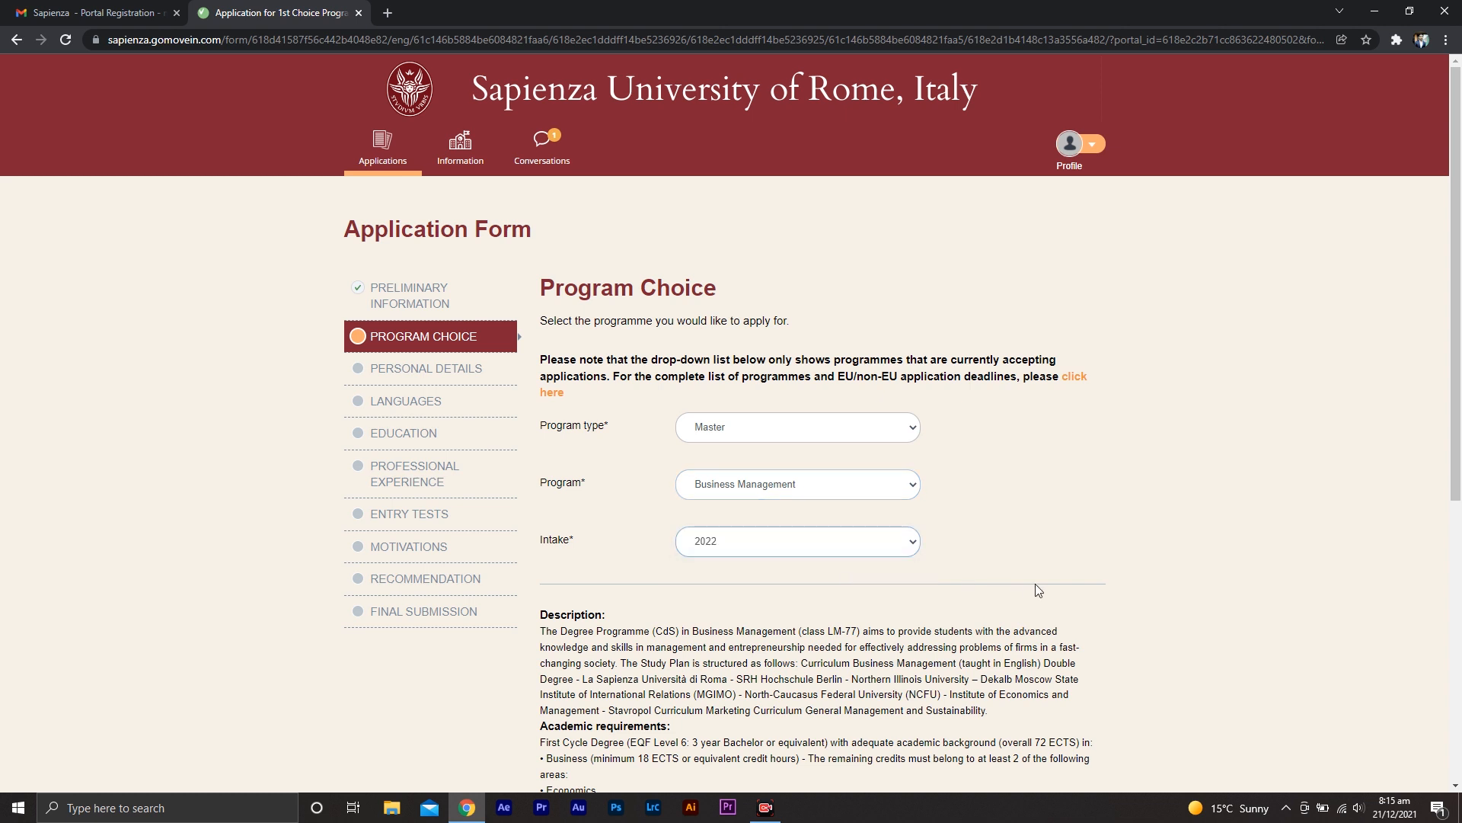
{"action": "middle_click", "coordinate": [1137, 567]}
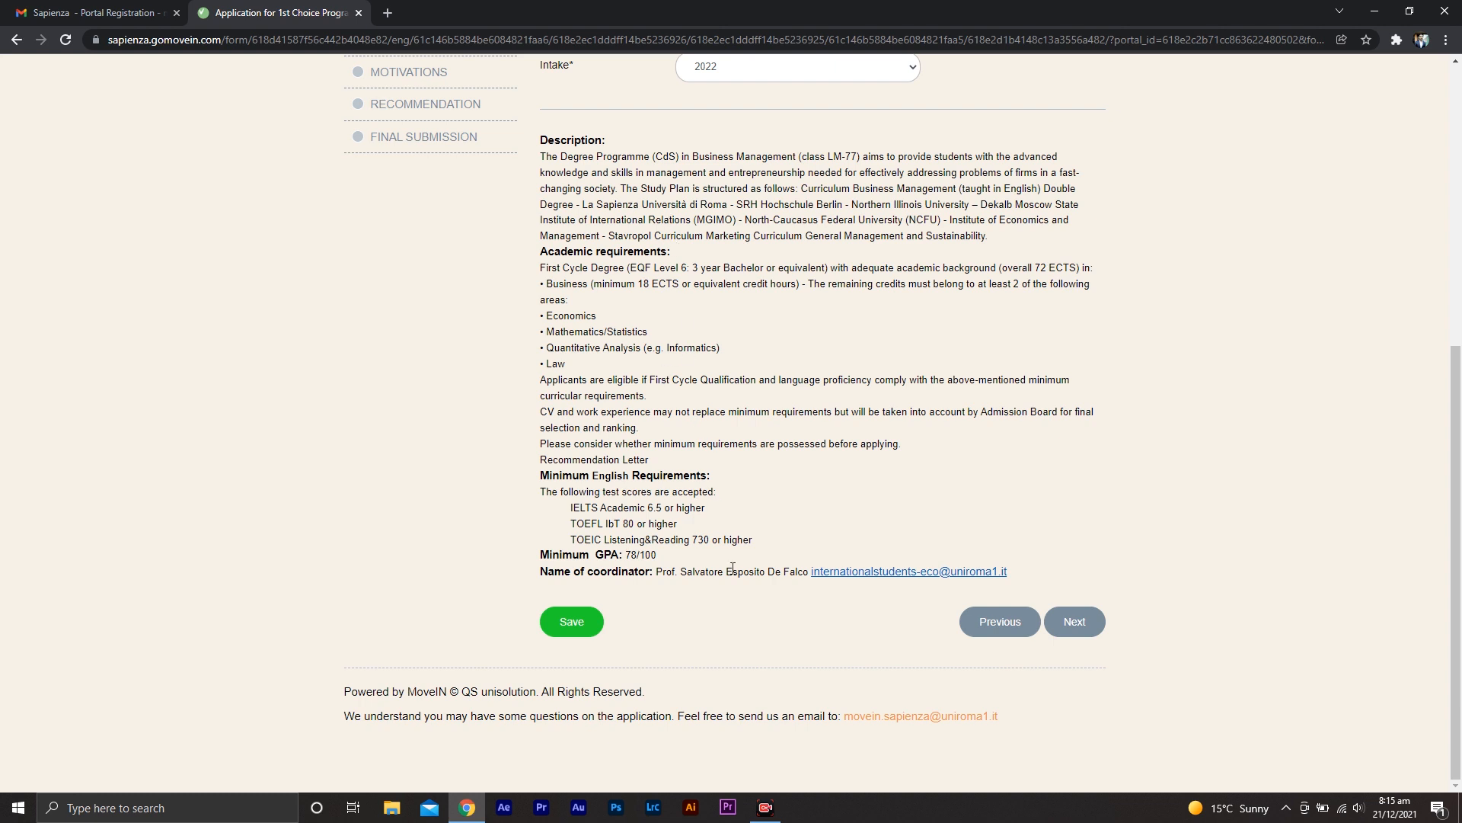
{"action": "left_click", "coordinate": [1074, 621]}
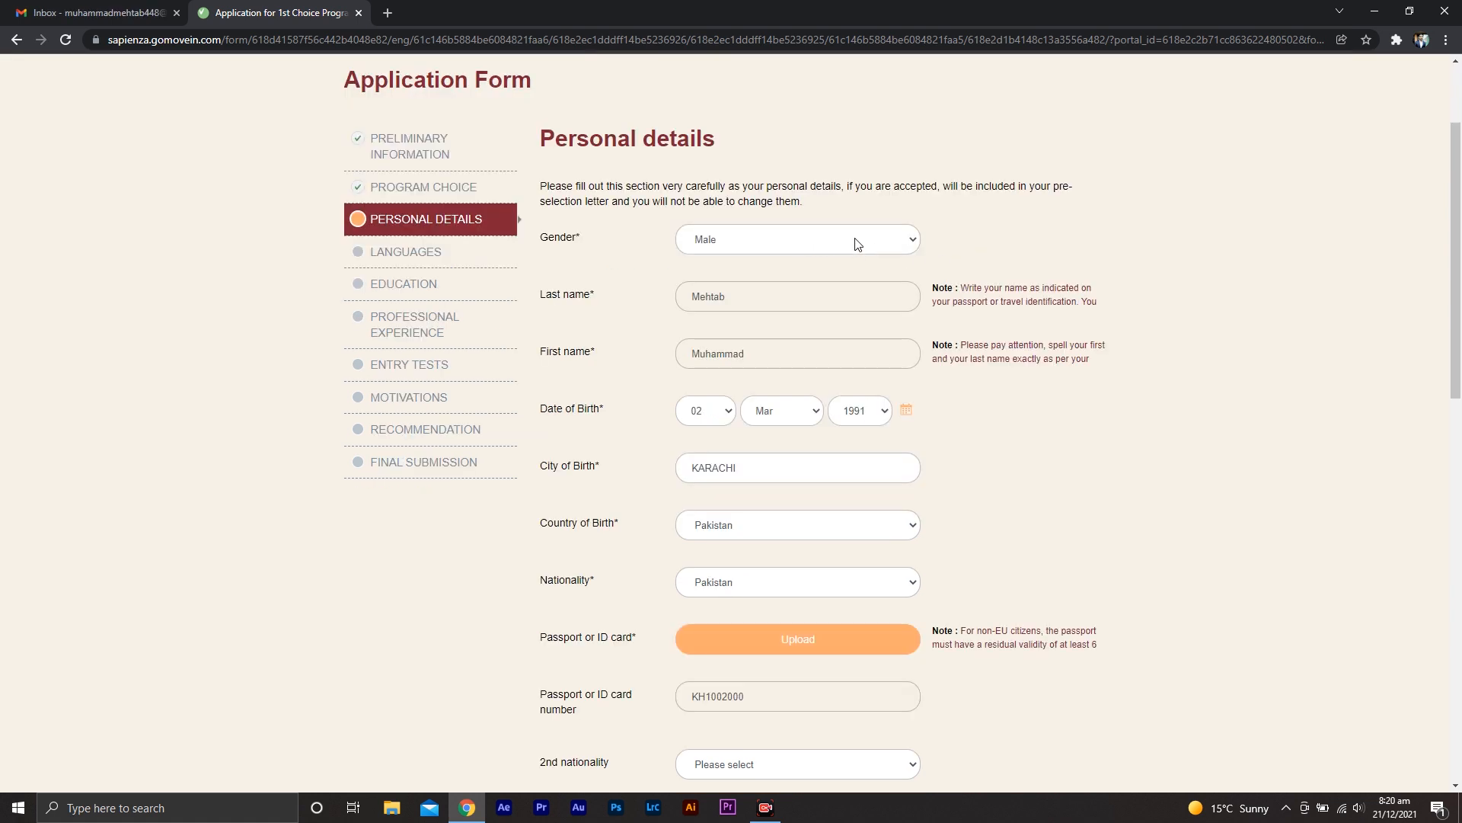
Fill in gender Male, birth details and Pakistan nationality, and upload SAMPLE UPLOAD from the Desktop as the passport or ID card
{"action": "left_click", "coordinate": [856, 243]}
{"action": "left_click", "coordinate": [856, 243]}
{"action": "left_click", "coordinate": [865, 639]}
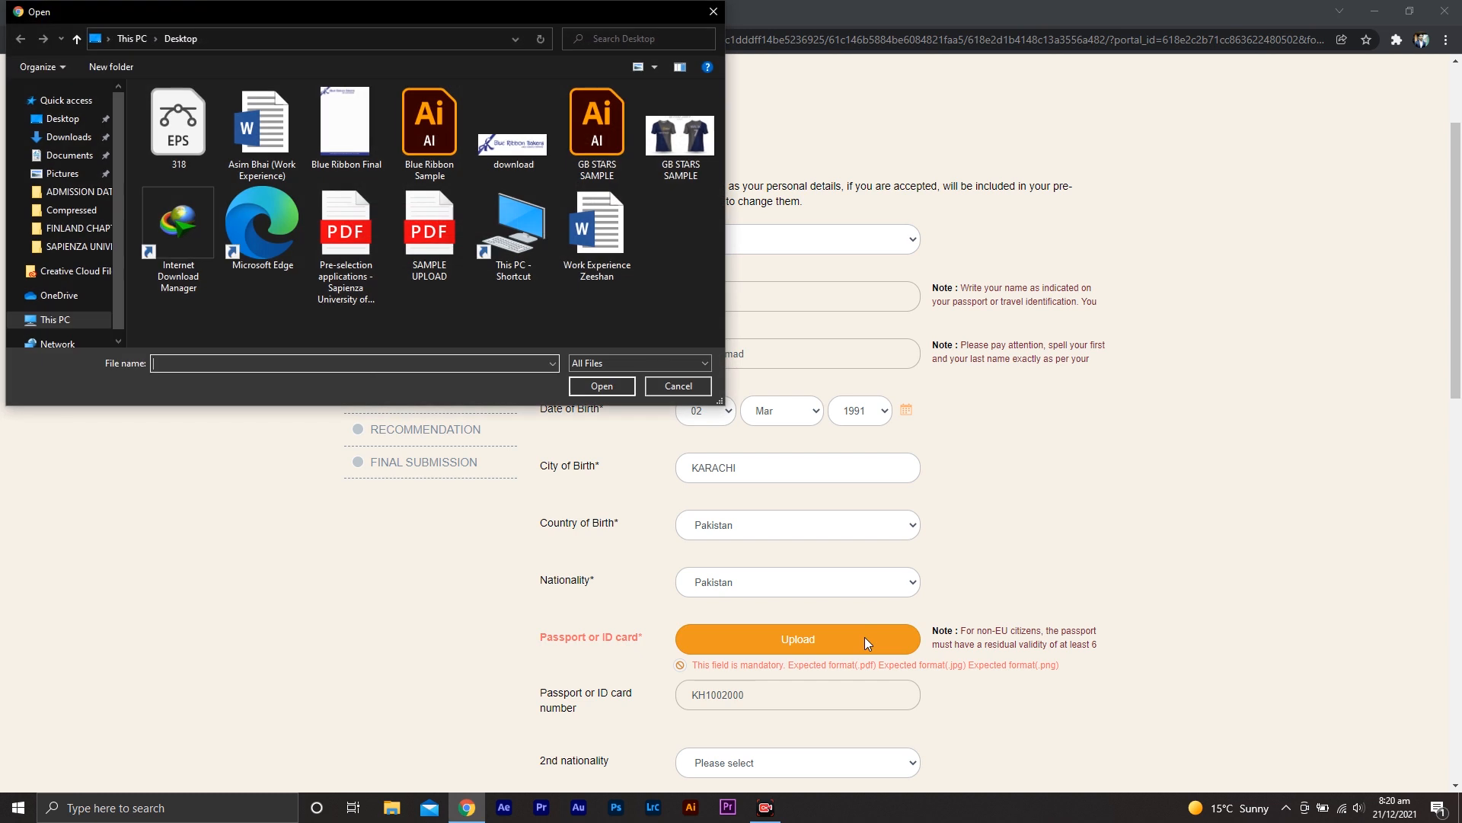
{"action": "left_click", "coordinate": [71, 118]}
{"action": "left_click", "coordinate": [509, 276]}
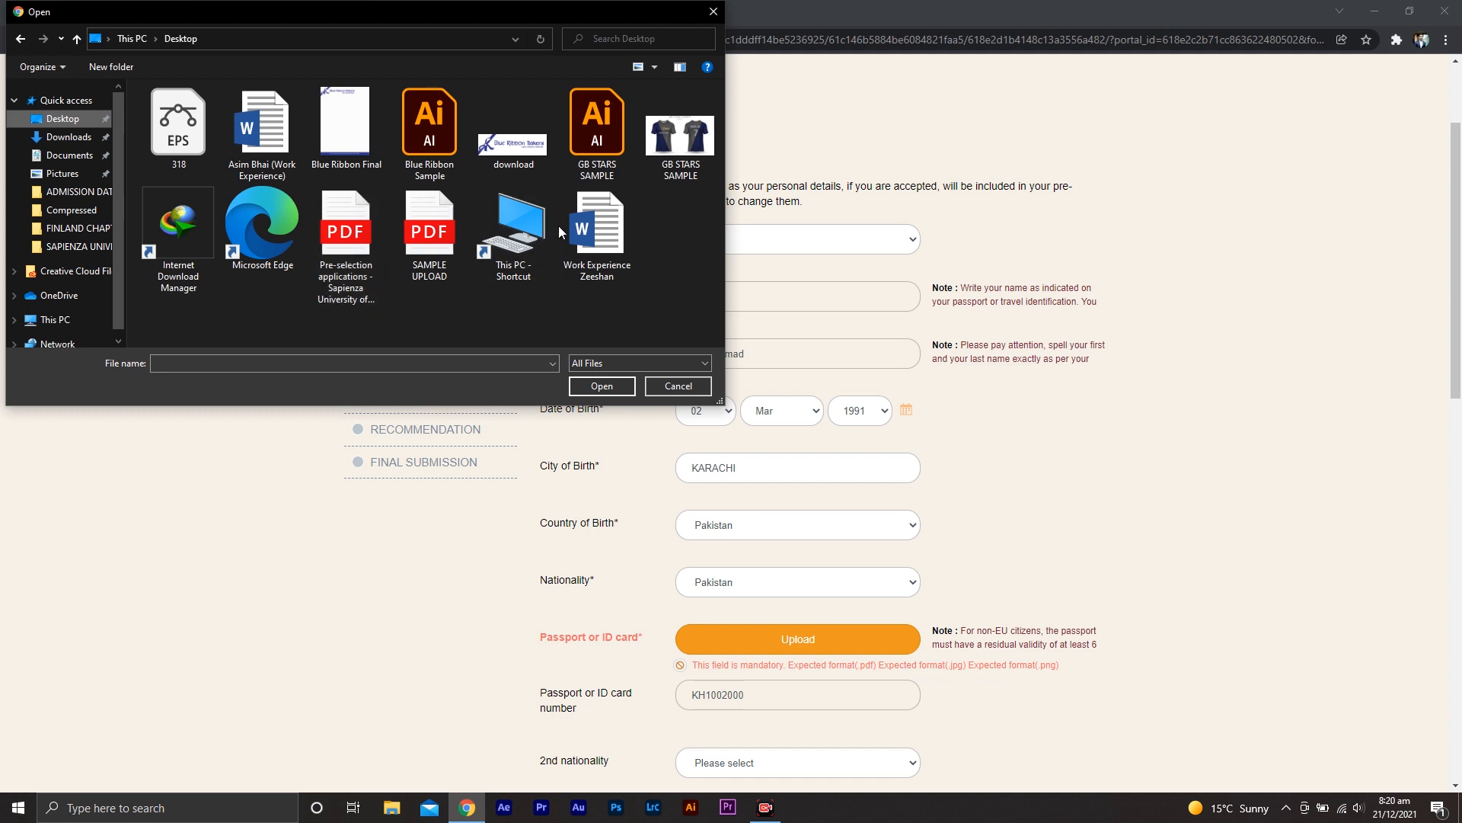
{"action": "double_click", "coordinate": [427, 236]}
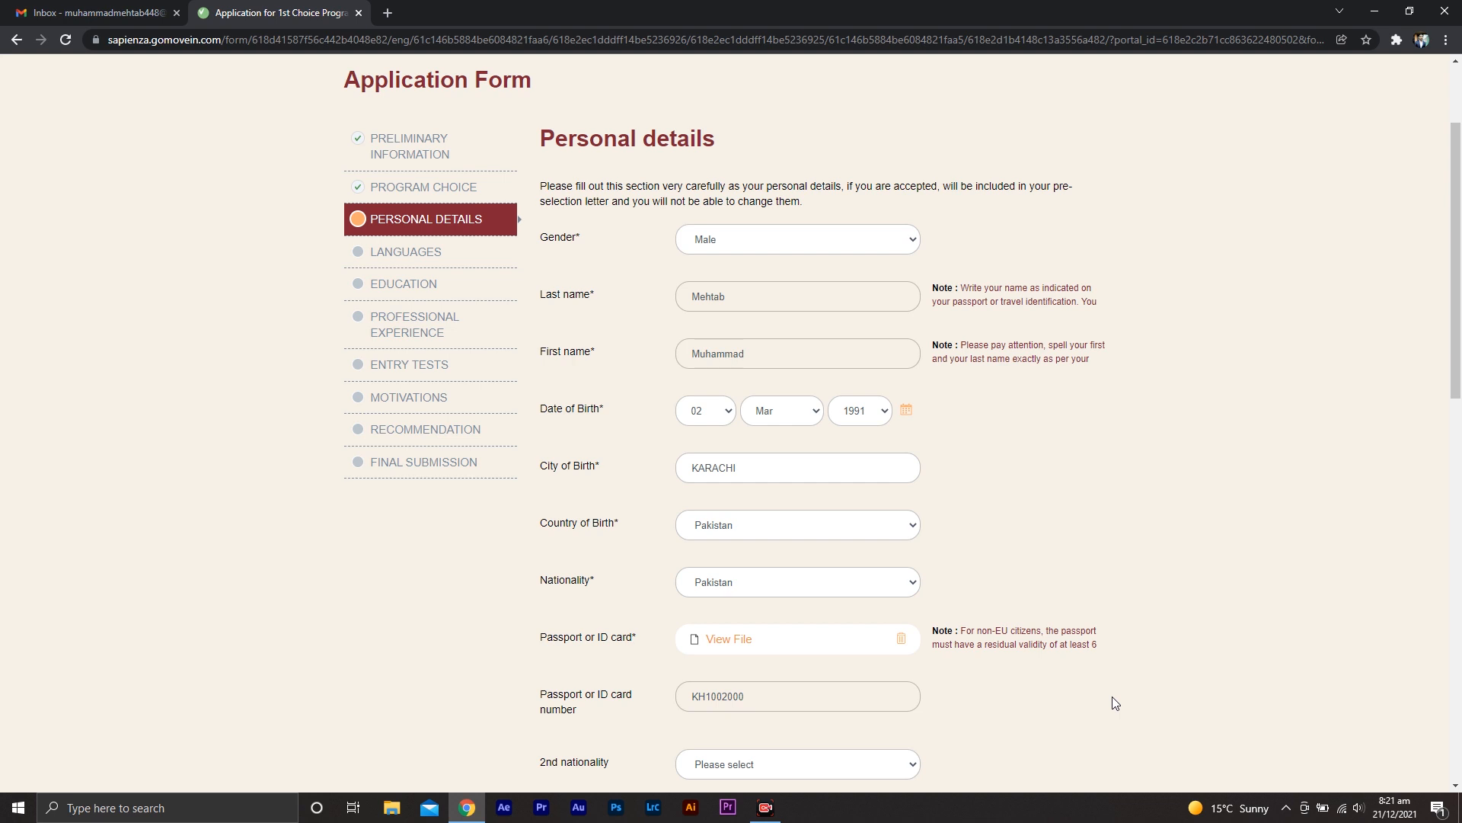
Review the completed Personal details section of the form
{"action": "scroll", "coordinate": [1114, 719], "scroll_direction": "down", "scroll_amount": 2}
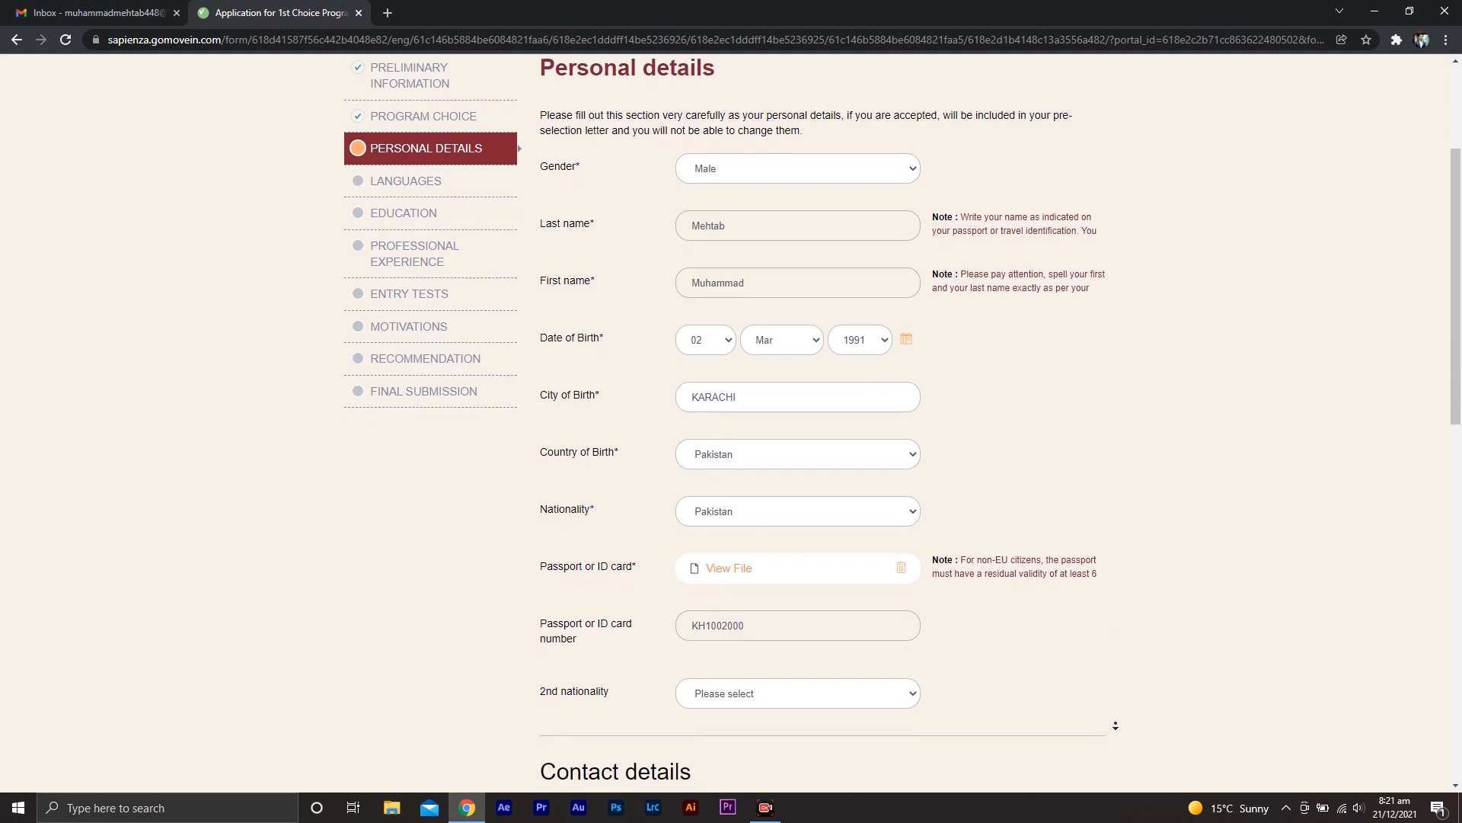
{"action": "scroll", "coordinate": [1115, 725], "scroll_direction": "down", "scroll_amount": 1}
{"action": "scroll", "coordinate": [1020, 659], "scroll_direction": "up", "scroll_amount": 1}
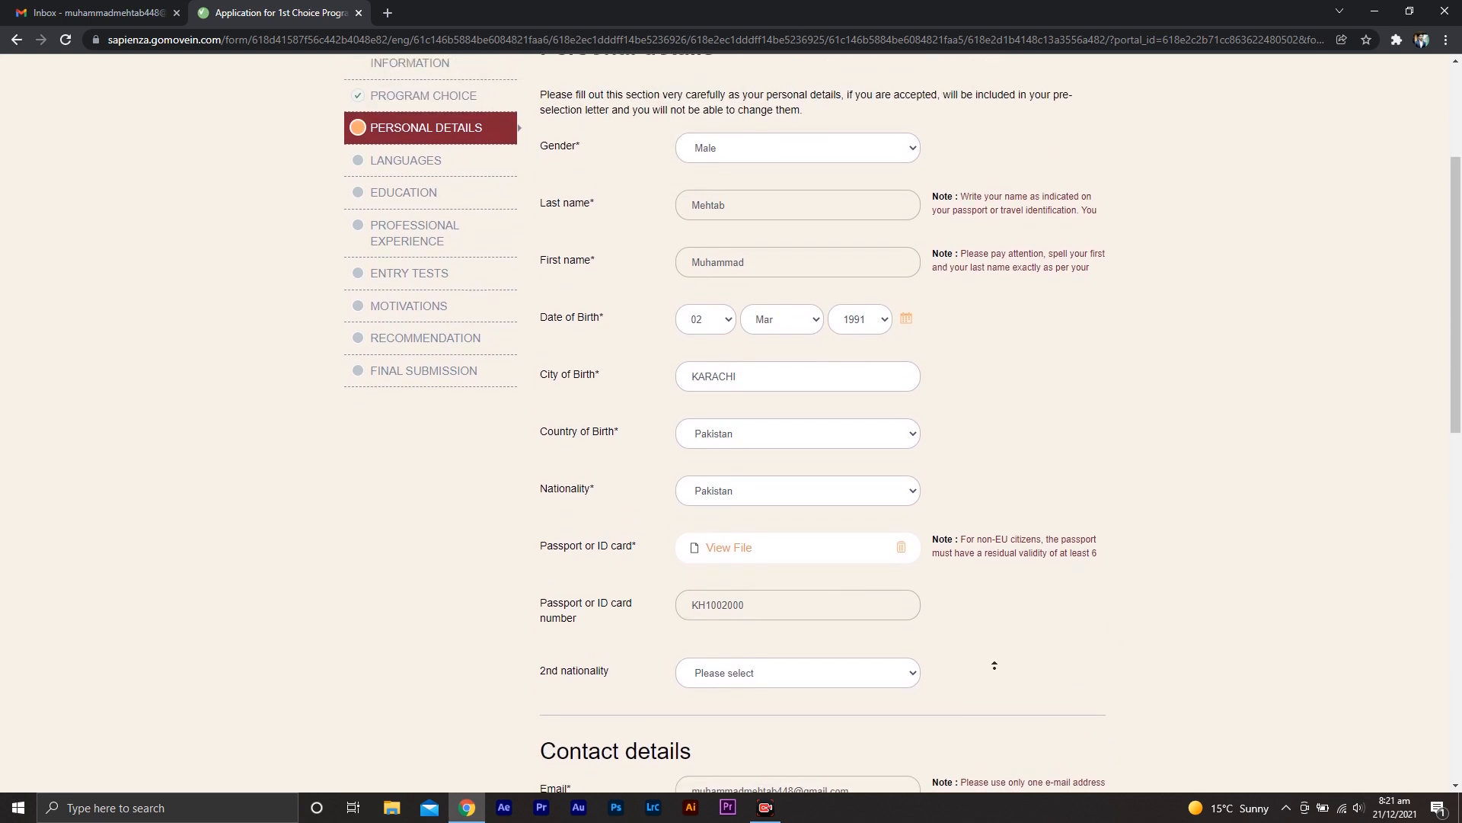
{"action": "scroll", "coordinate": [977, 656], "scroll_direction": "up", "scroll_amount": 1}
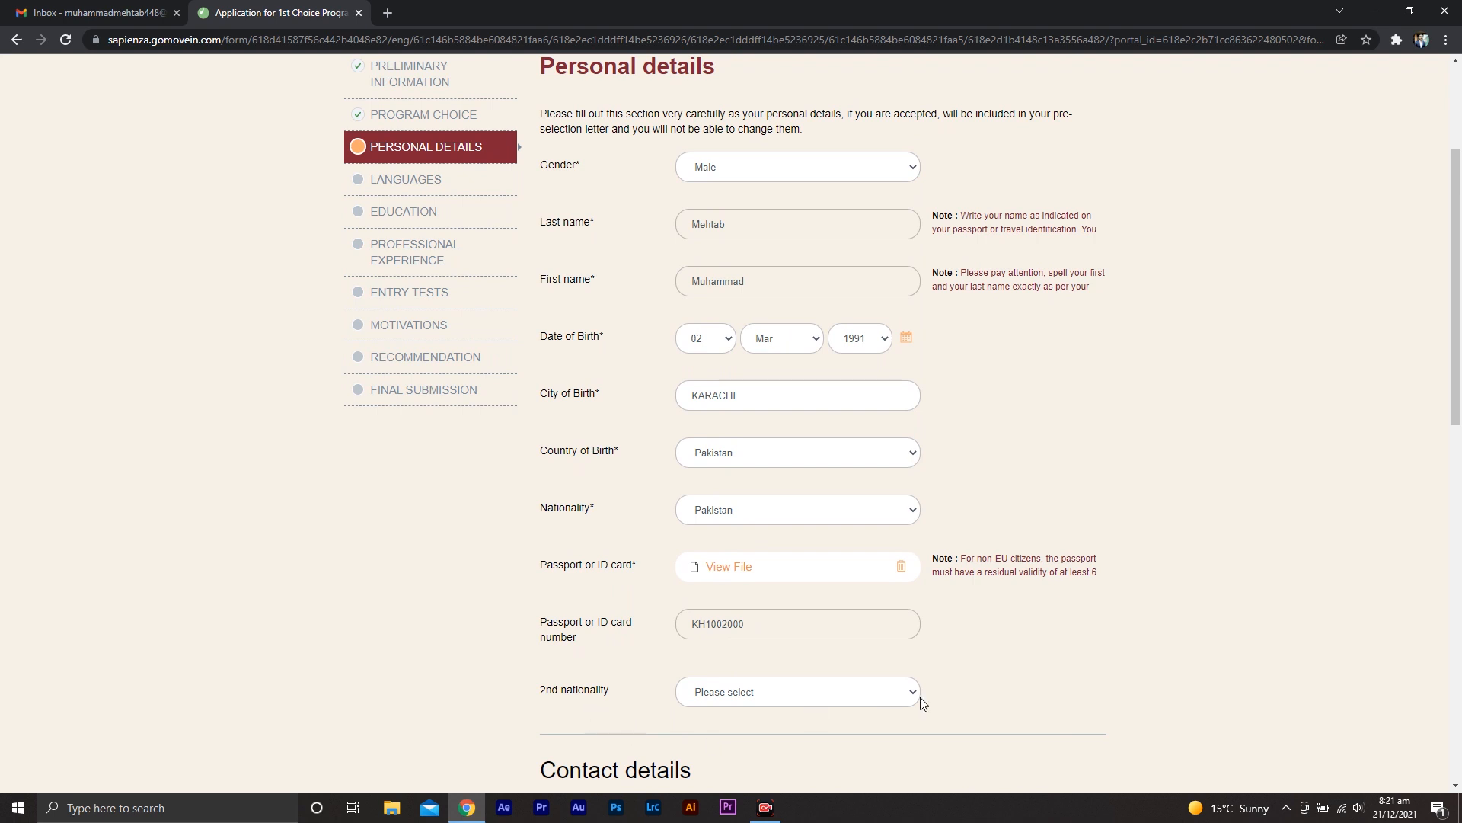
{"action": "scroll", "coordinate": [1044, 677], "scroll_direction": "down", "scroll_amount": 1}
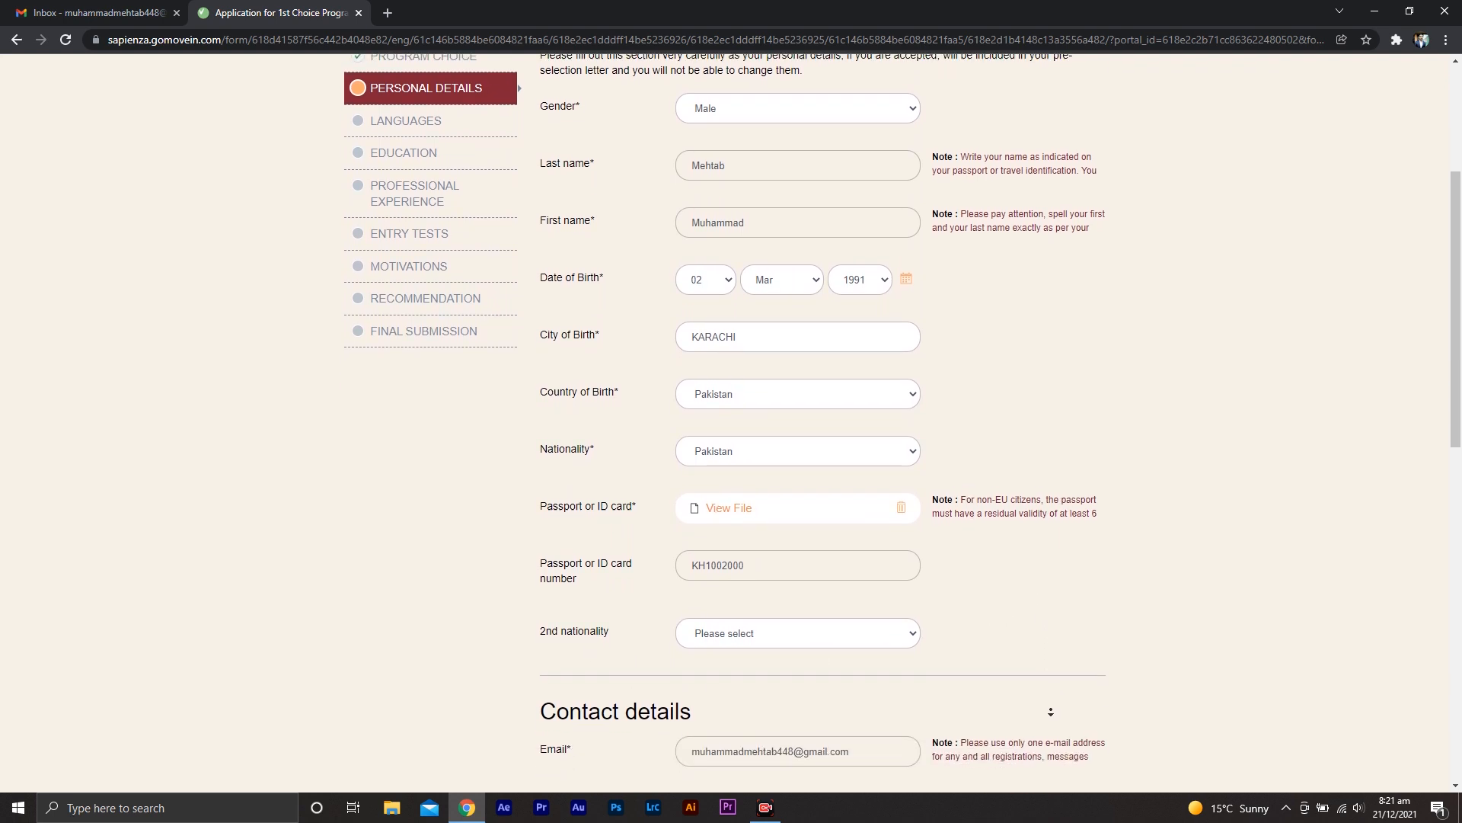
Select CONSULATE OF ITALY in KARACHI as the Italian Embassy or Consulate for the visa and continue to Languages
{"action": "scroll", "coordinate": [1051, 712], "scroll_direction": "down", "scroll_amount": 5}
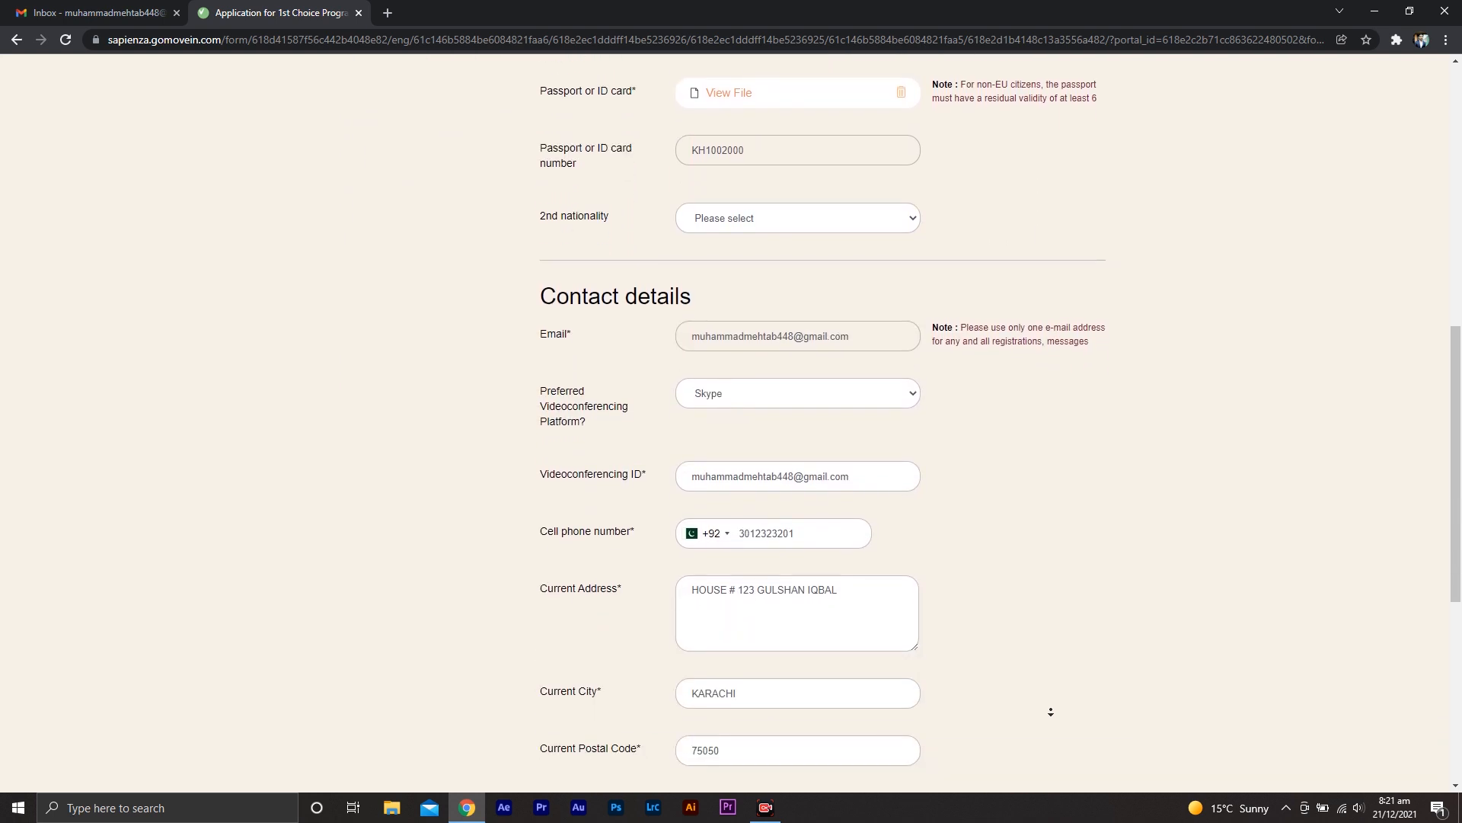
{"action": "scroll", "coordinate": [1051, 712], "scroll_direction": "down", "scroll_amount": 2}
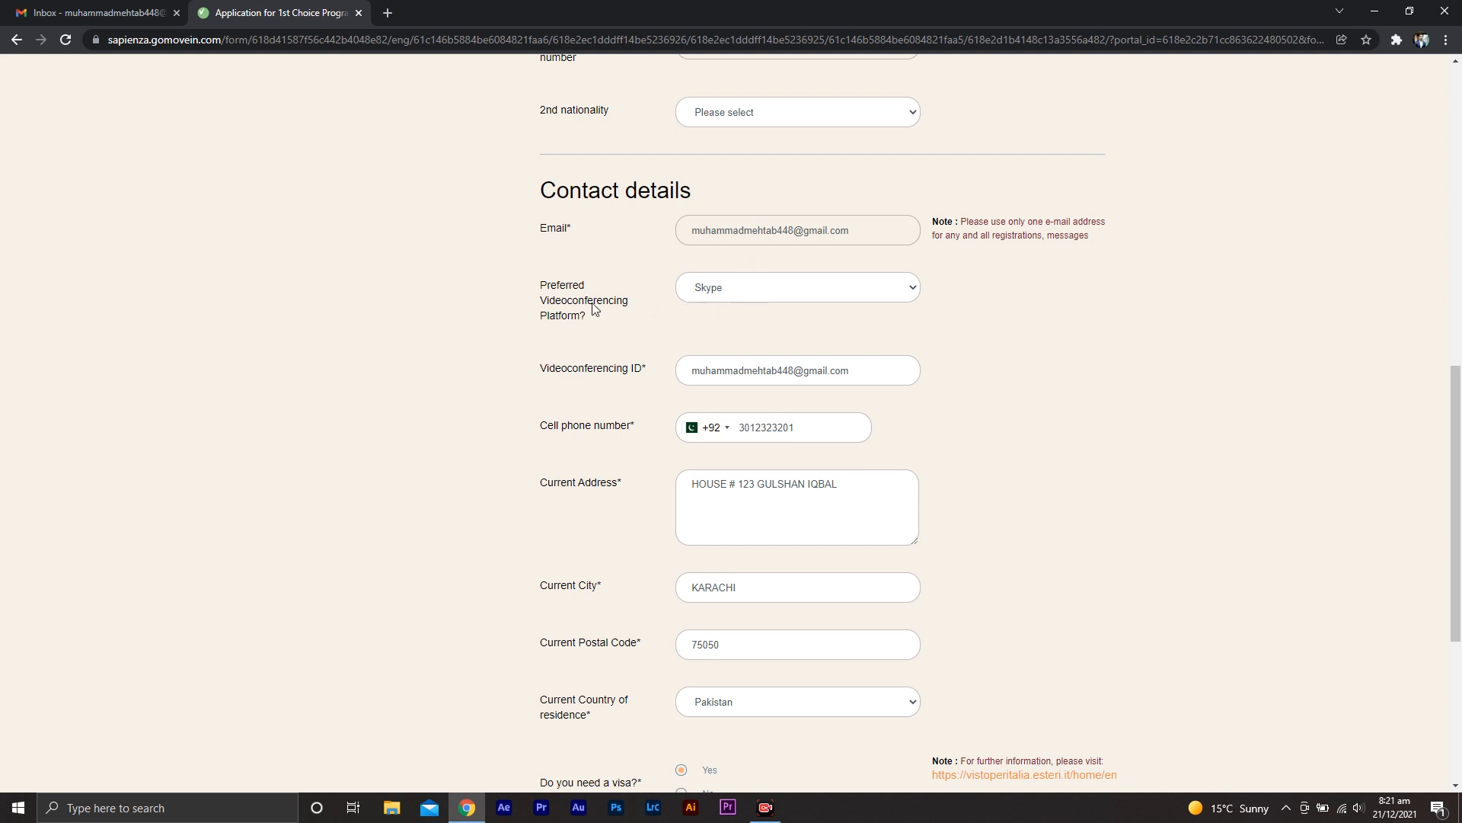
{"action": "left_click", "coordinate": [776, 297]}
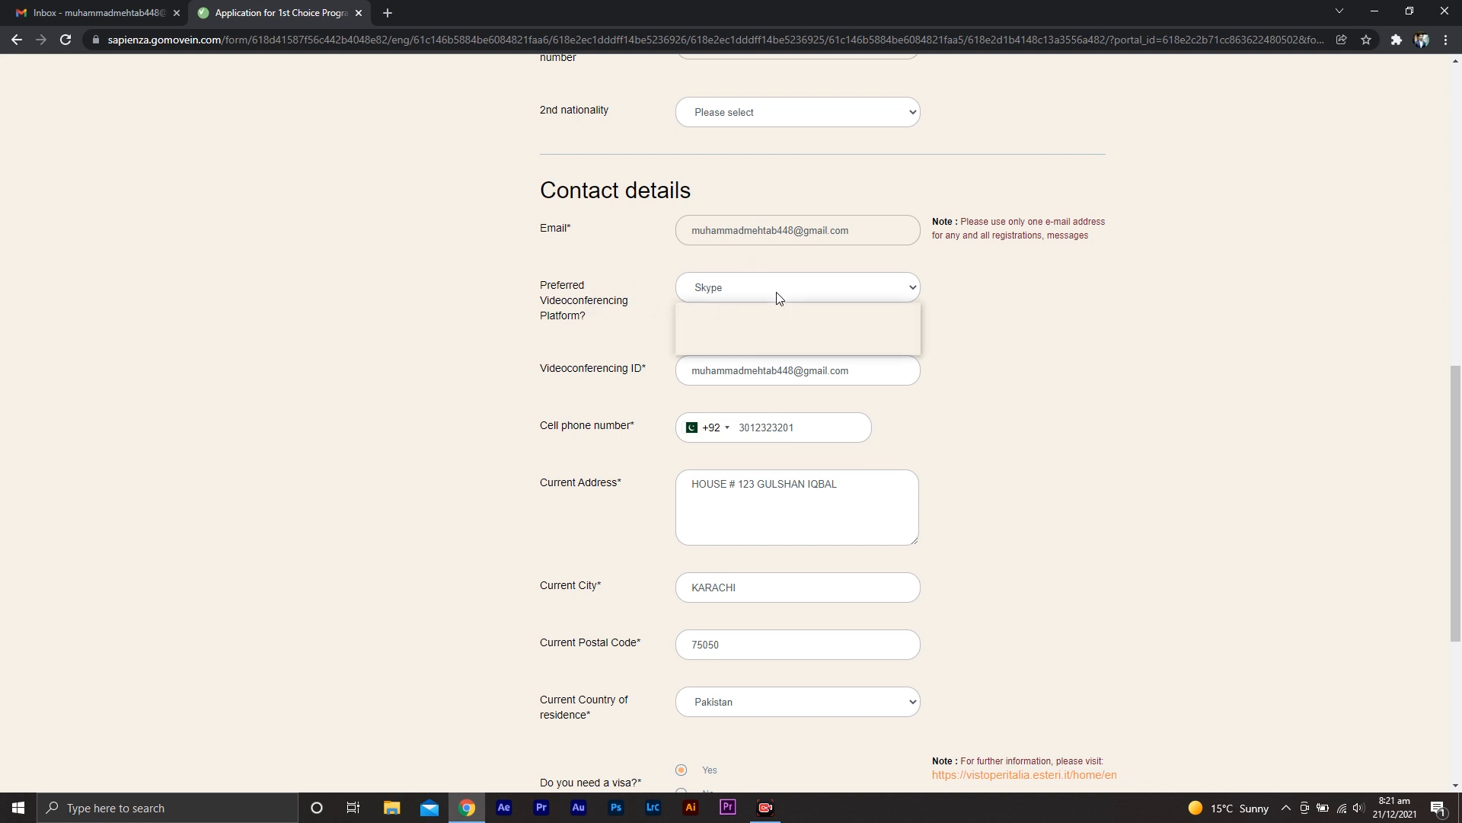
{"action": "left_click", "coordinate": [773, 322]}
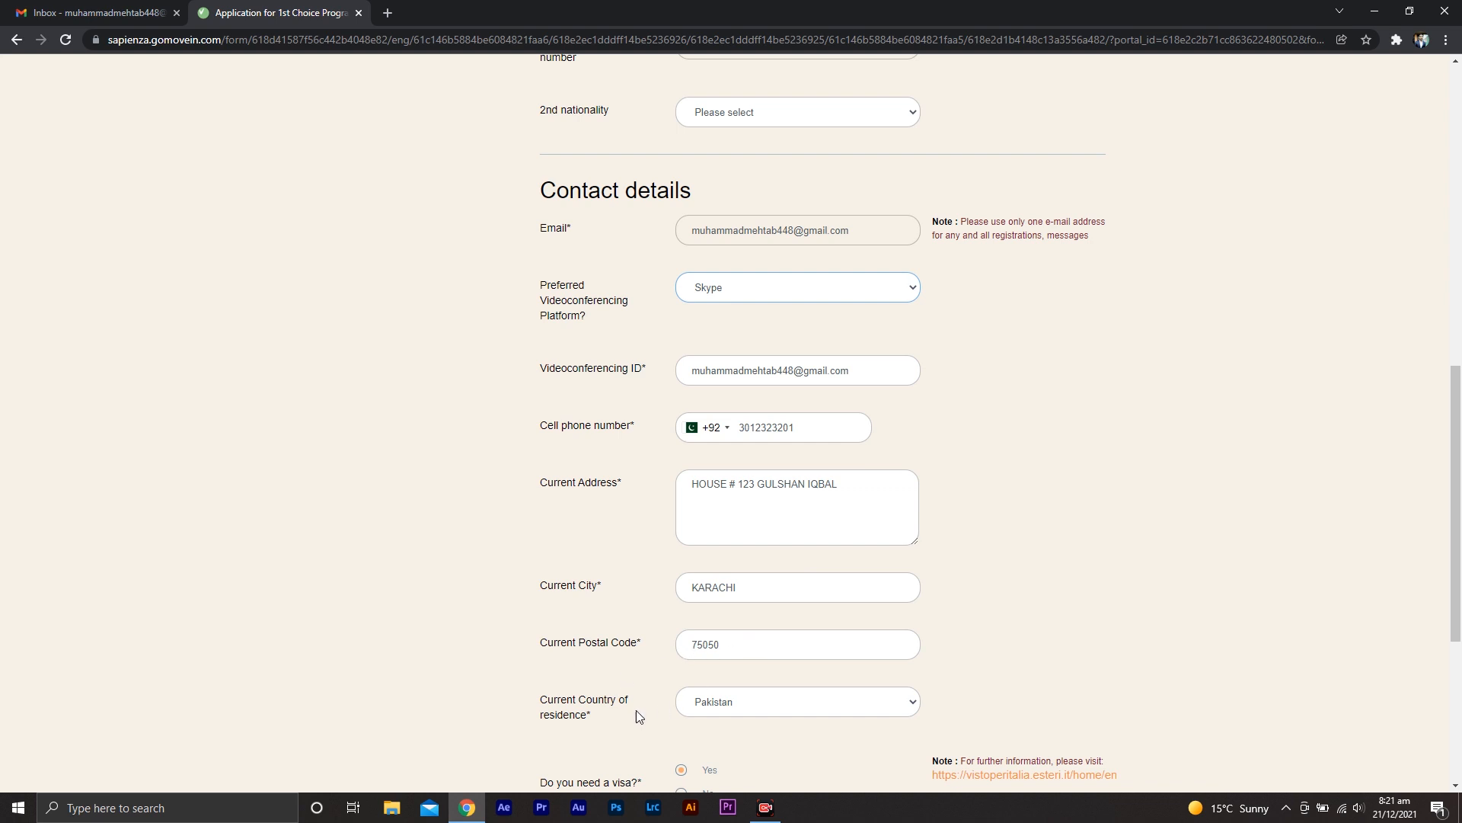
{"action": "middle_click", "coordinate": [1096, 634]}
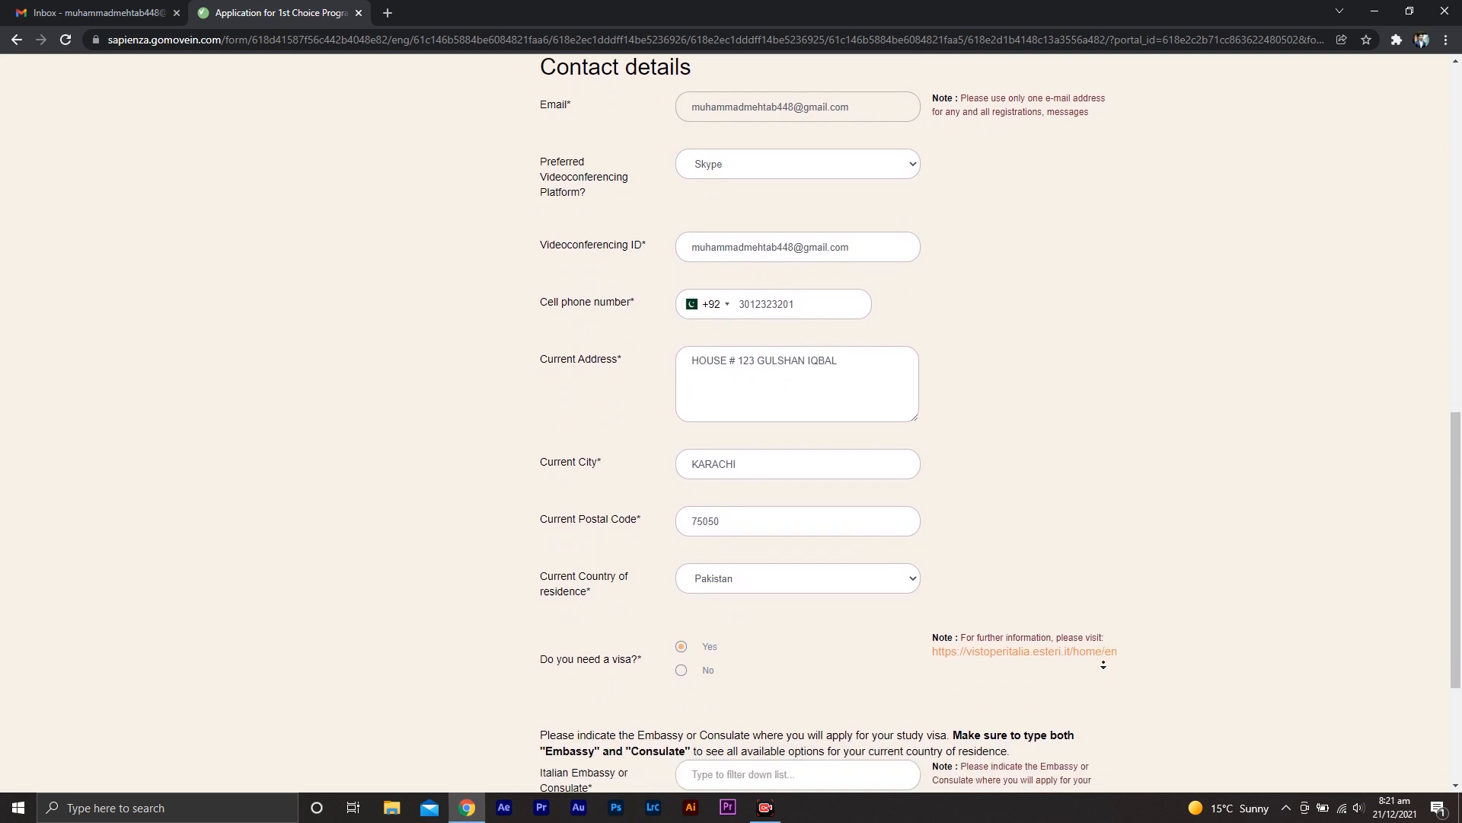
{"action": "middle_click", "coordinate": [1104, 665]}
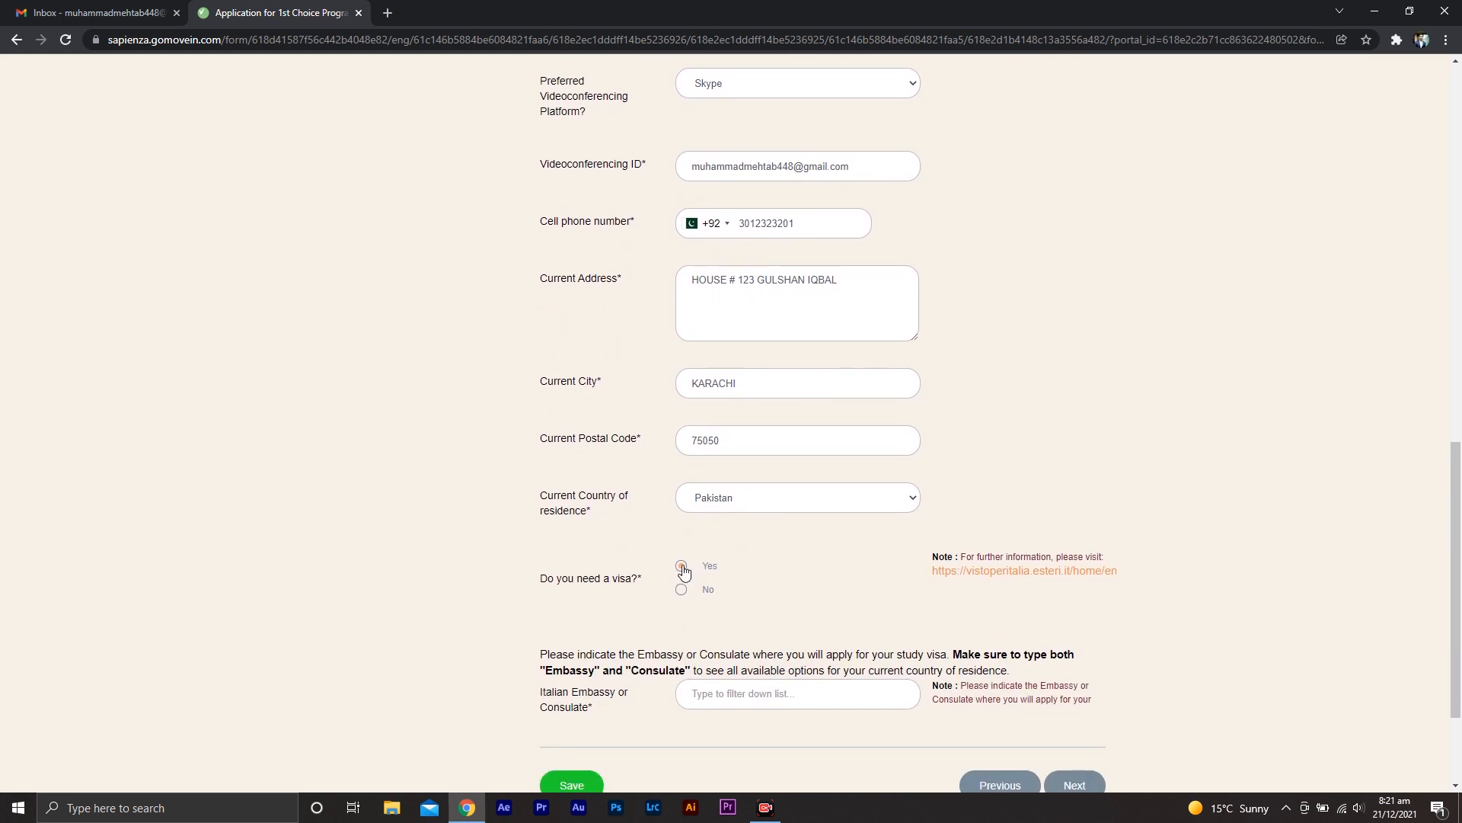
{"action": "scroll", "coordinate": [1146, 670], "scroll_direction": "down", "scroll_amount": 2}
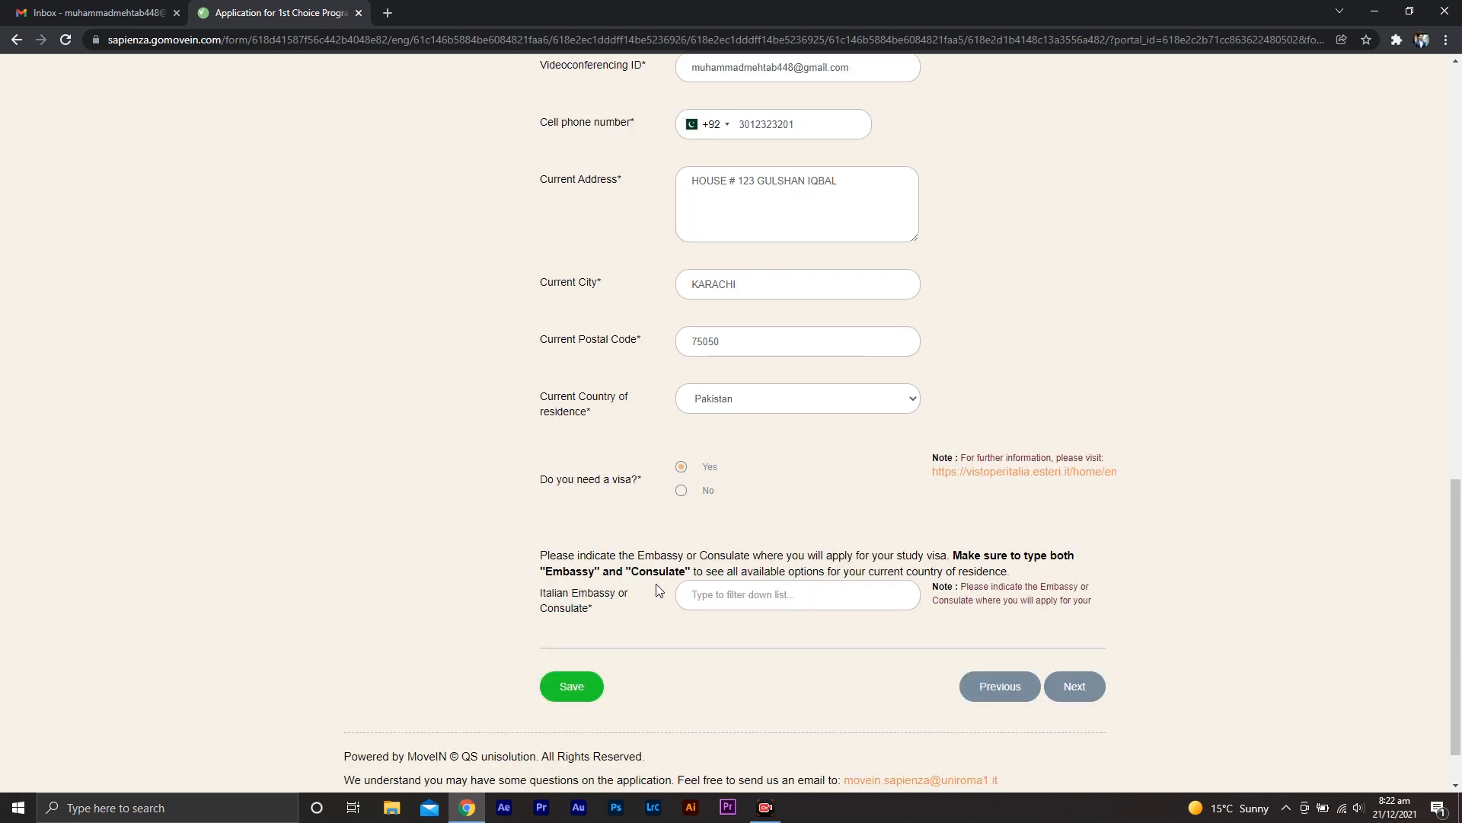
{"action": "left_click", "coordinate": [789, 592]}
{"action": "type", "text": "consulate of italt"}
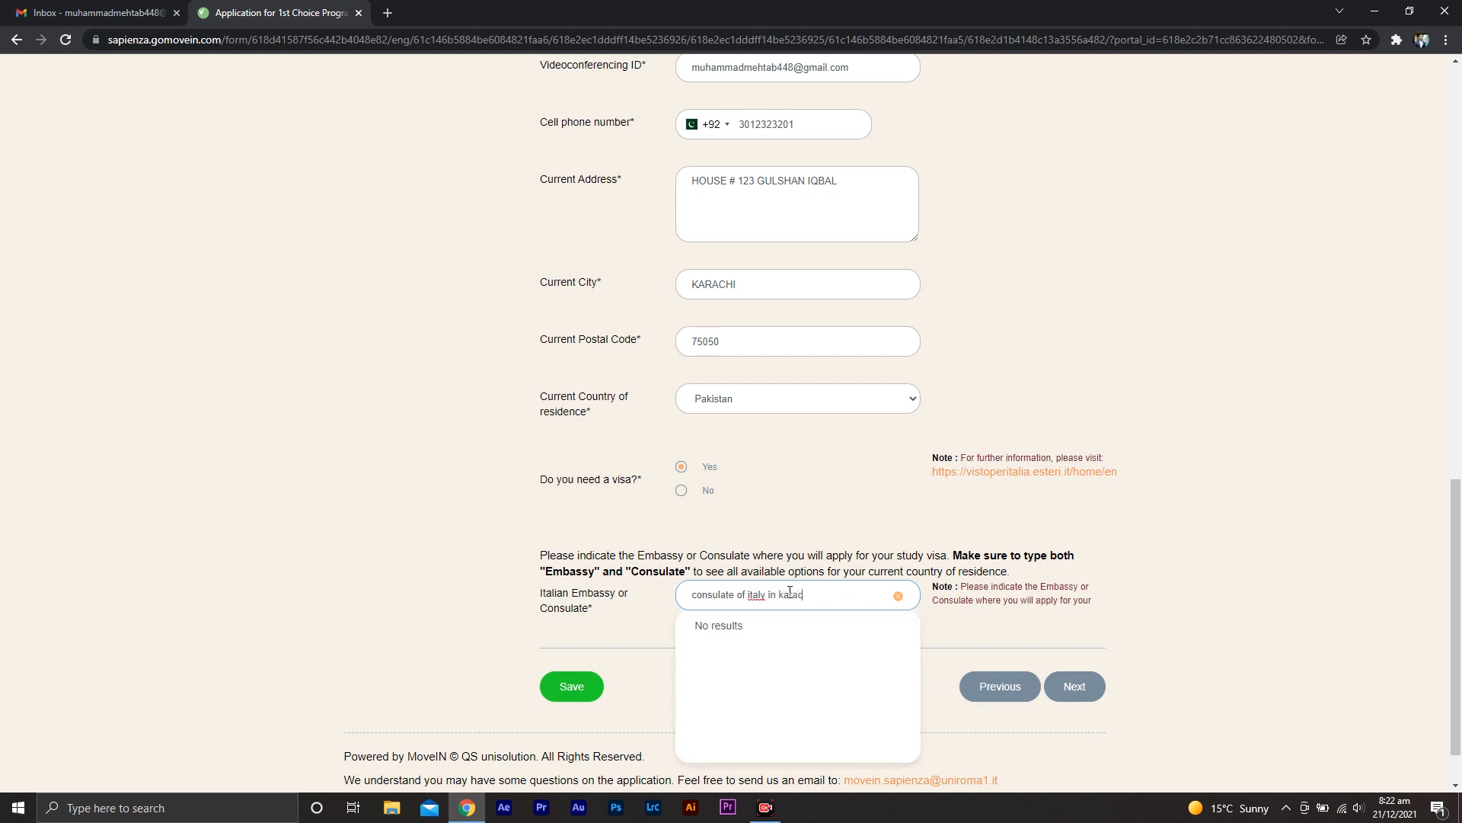
{"action": "left_click", "coordinate": [789, 630]}
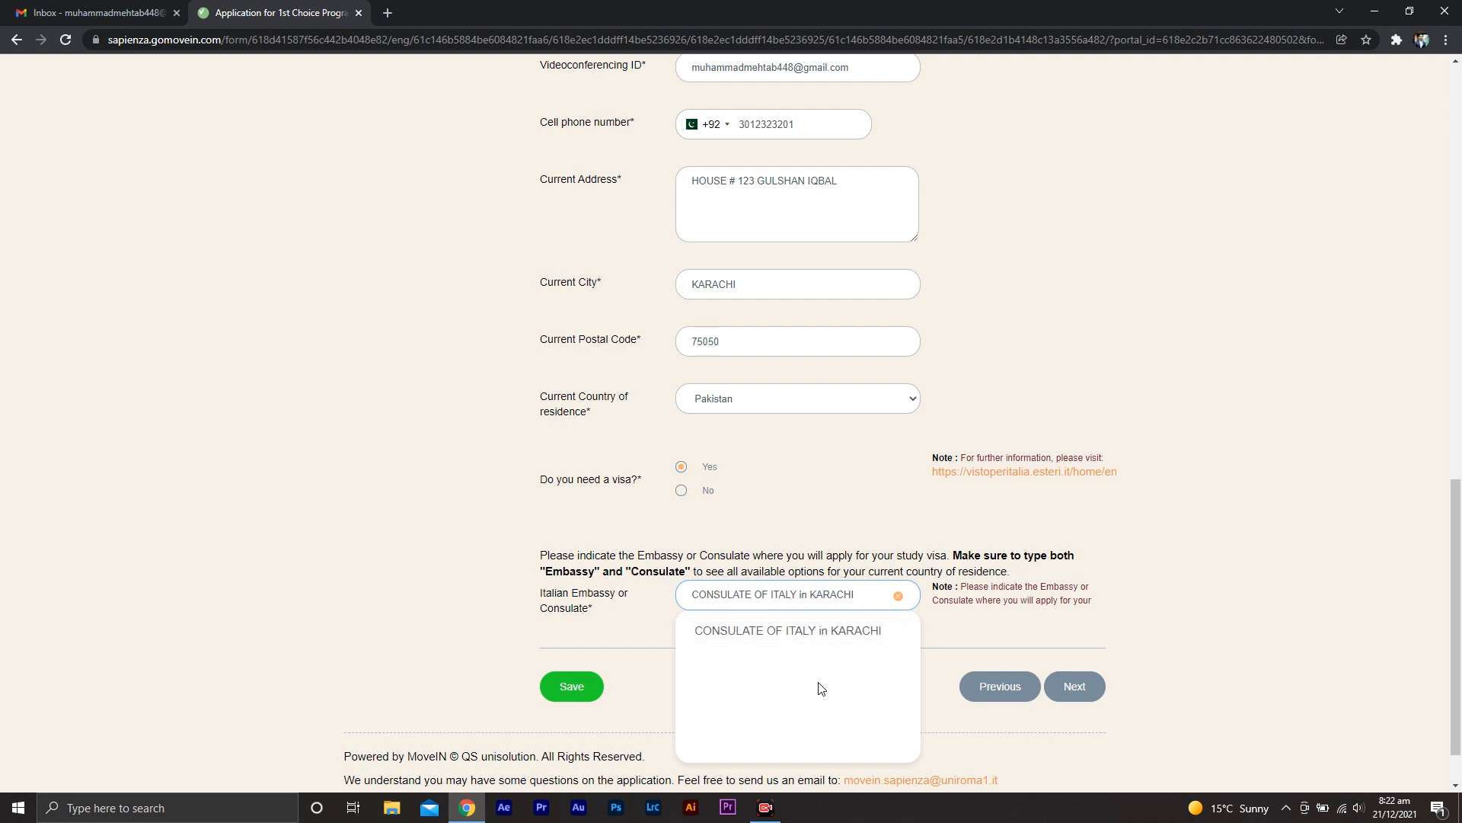
{"action": "left_click", "coordinate": [809, 632]}
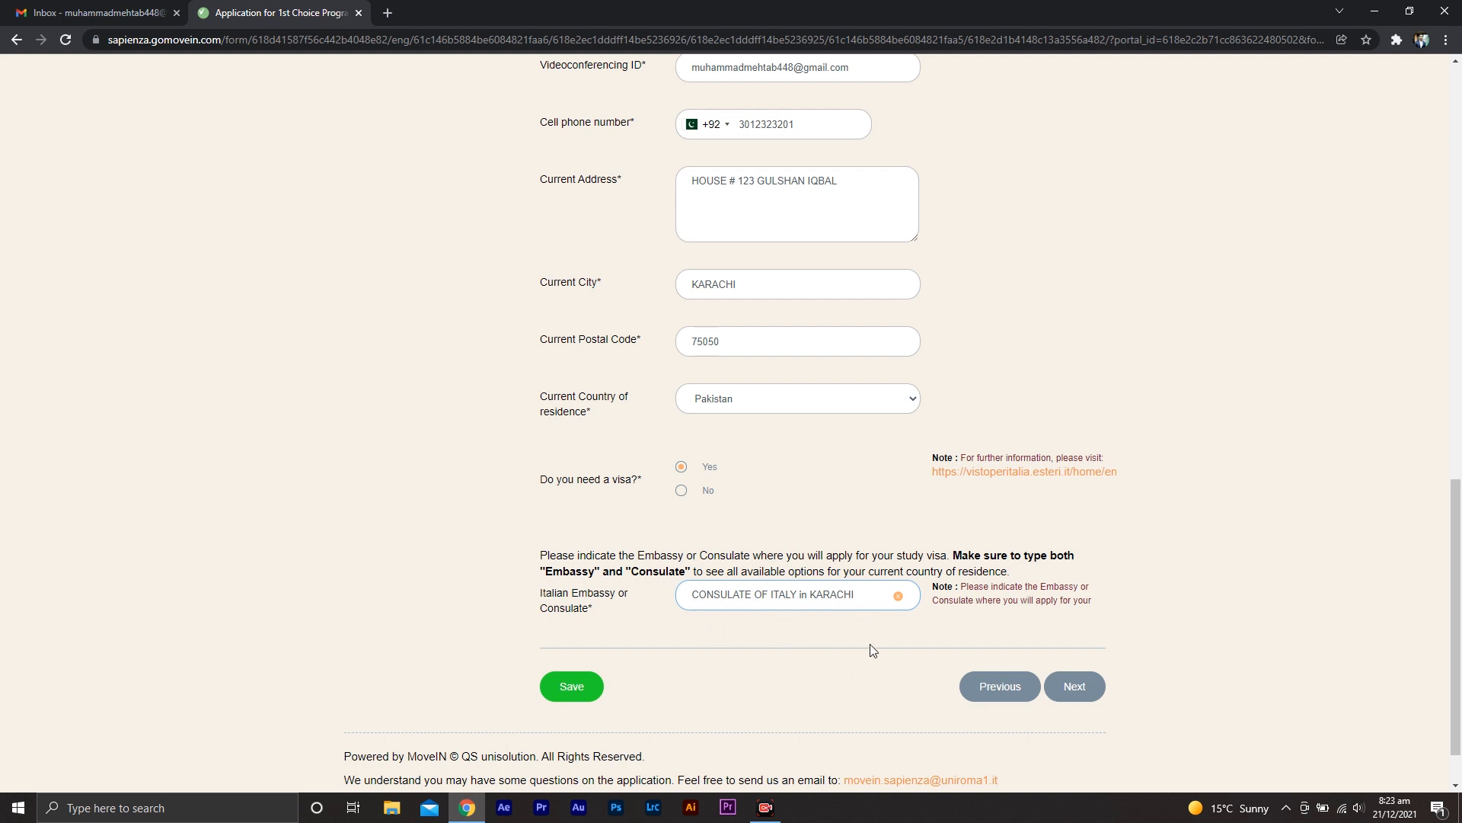
{"action": "left_click", "coordinate": [1074, 685]}
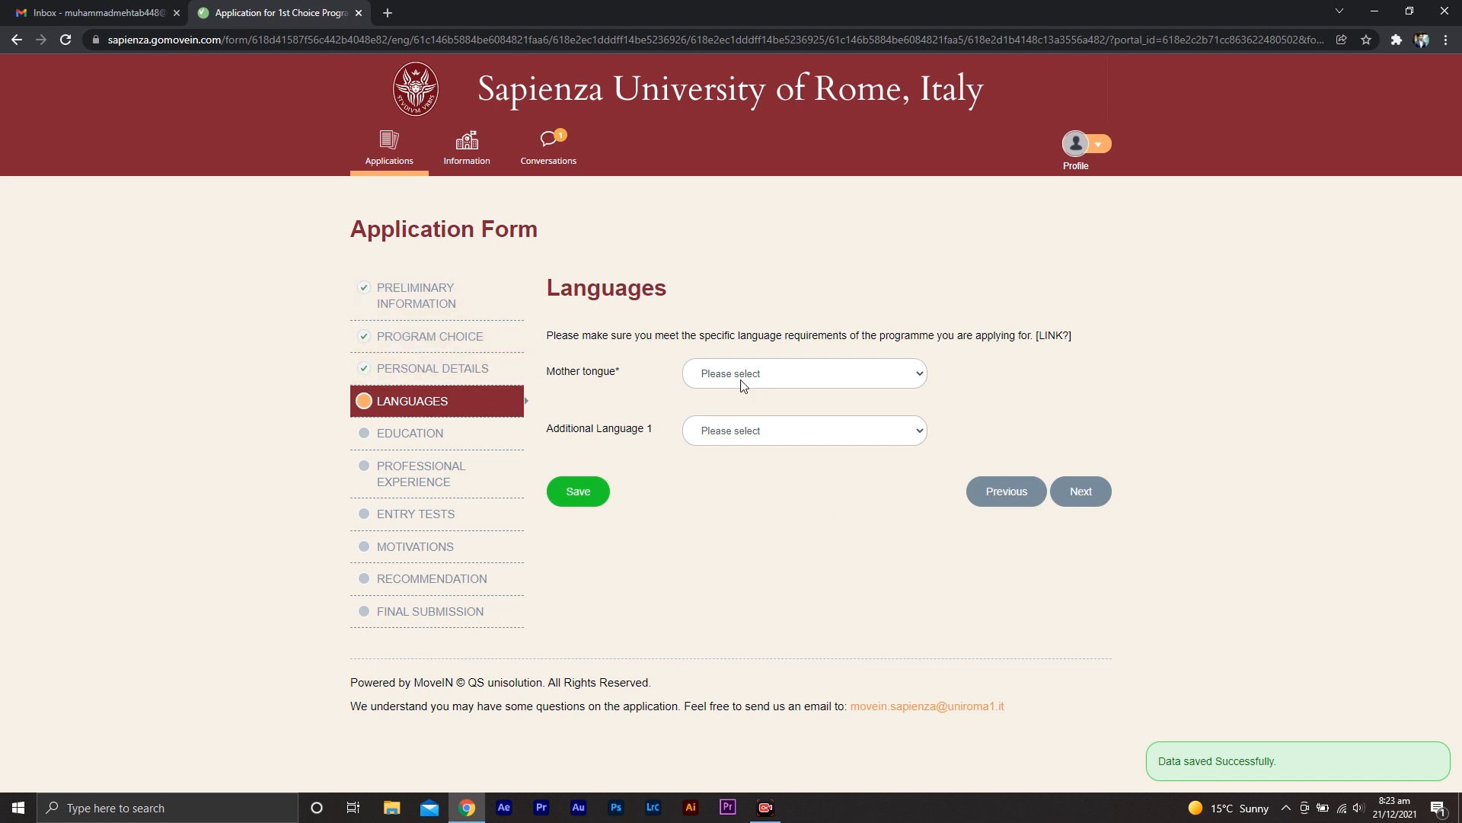
Set the mother tongue to Urdu and the English level to Good (B2)
{"action": "left_click", "coordinate": [876, 372]}
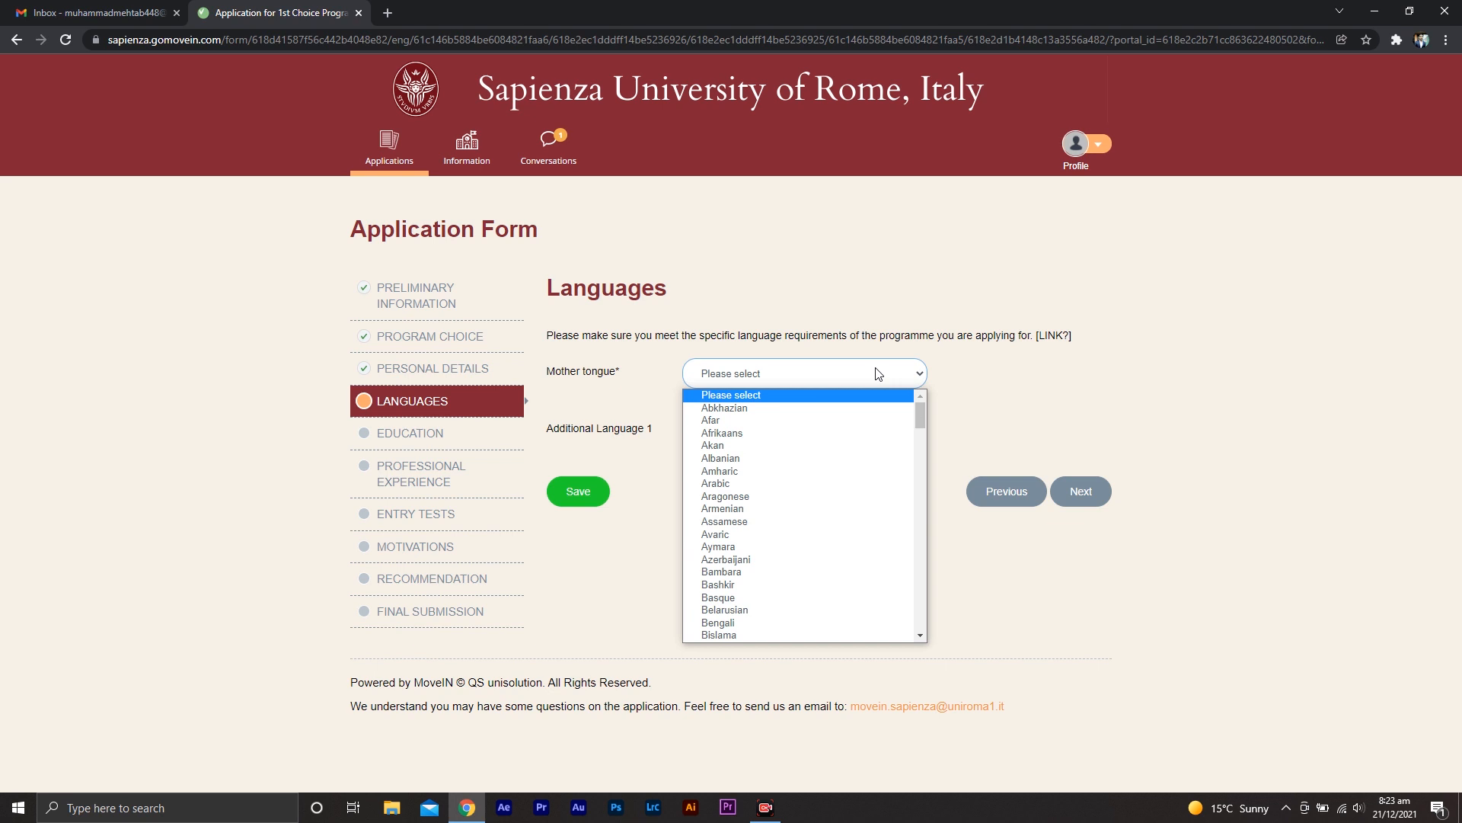
{"action": "key", "text": "u"}
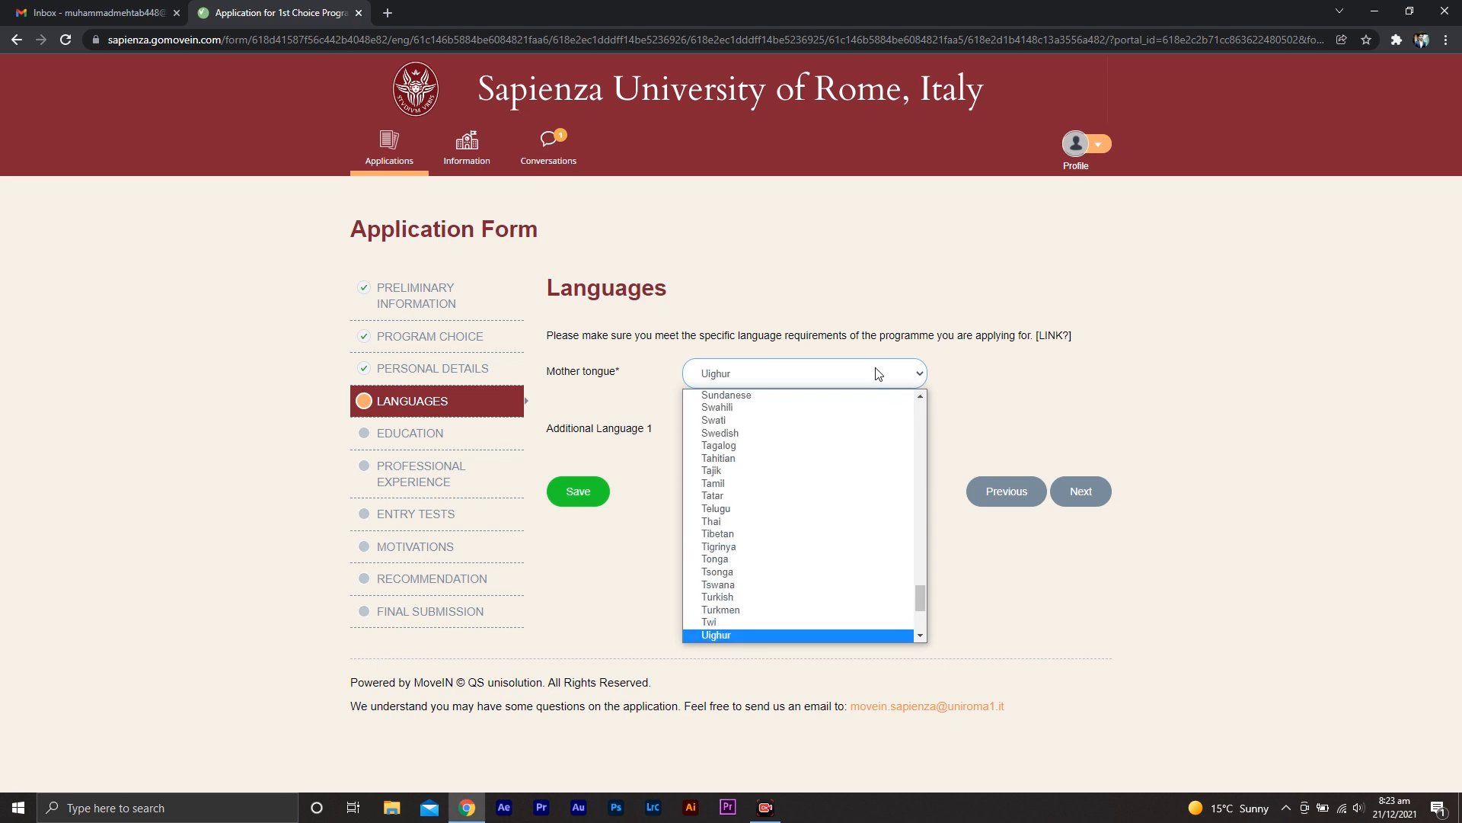
{"action": "left_click", "coordinate": [921, 638]}
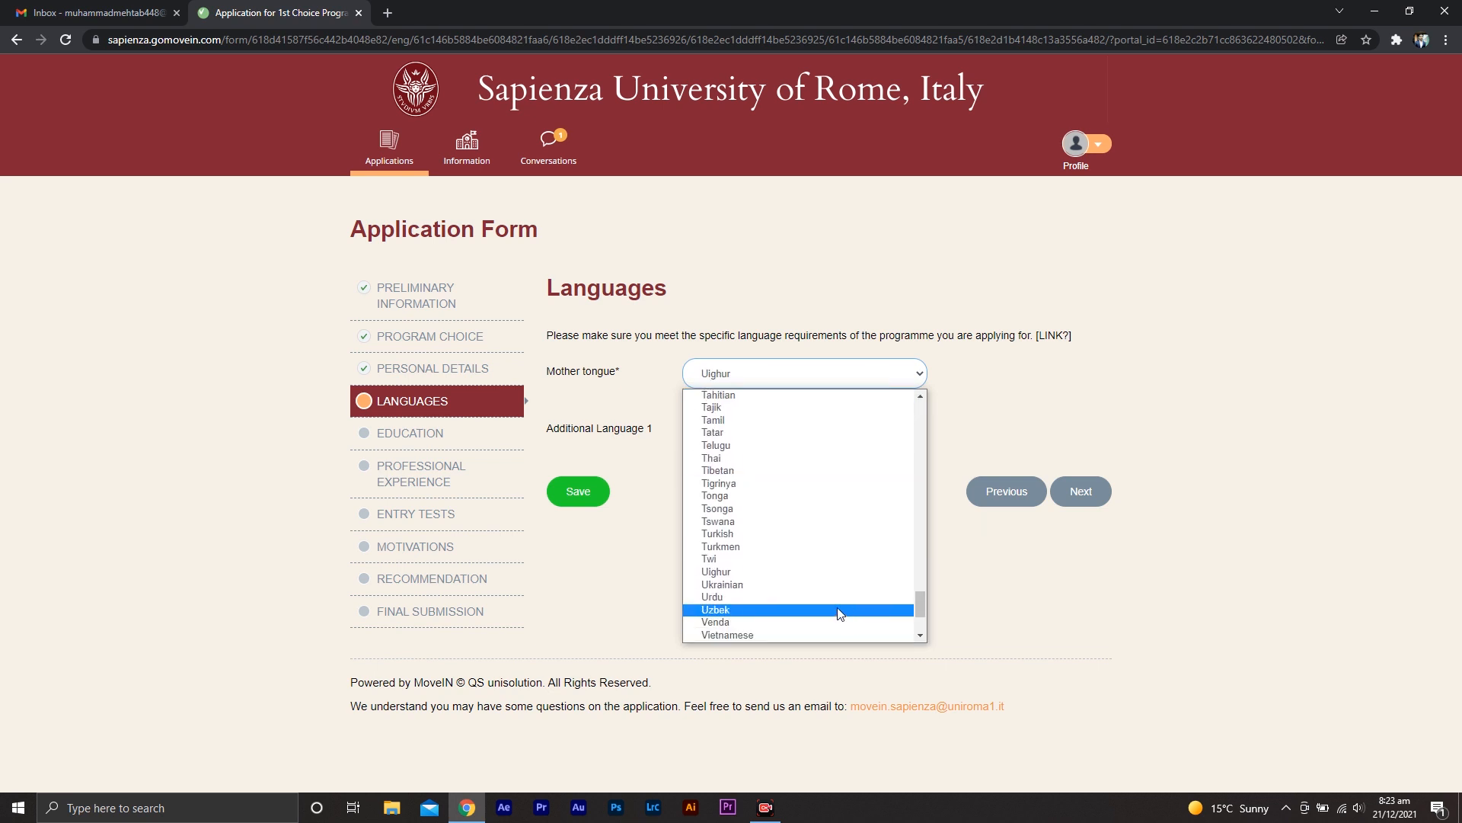
{"action": "left_click", "coordinate": [838, 599]}
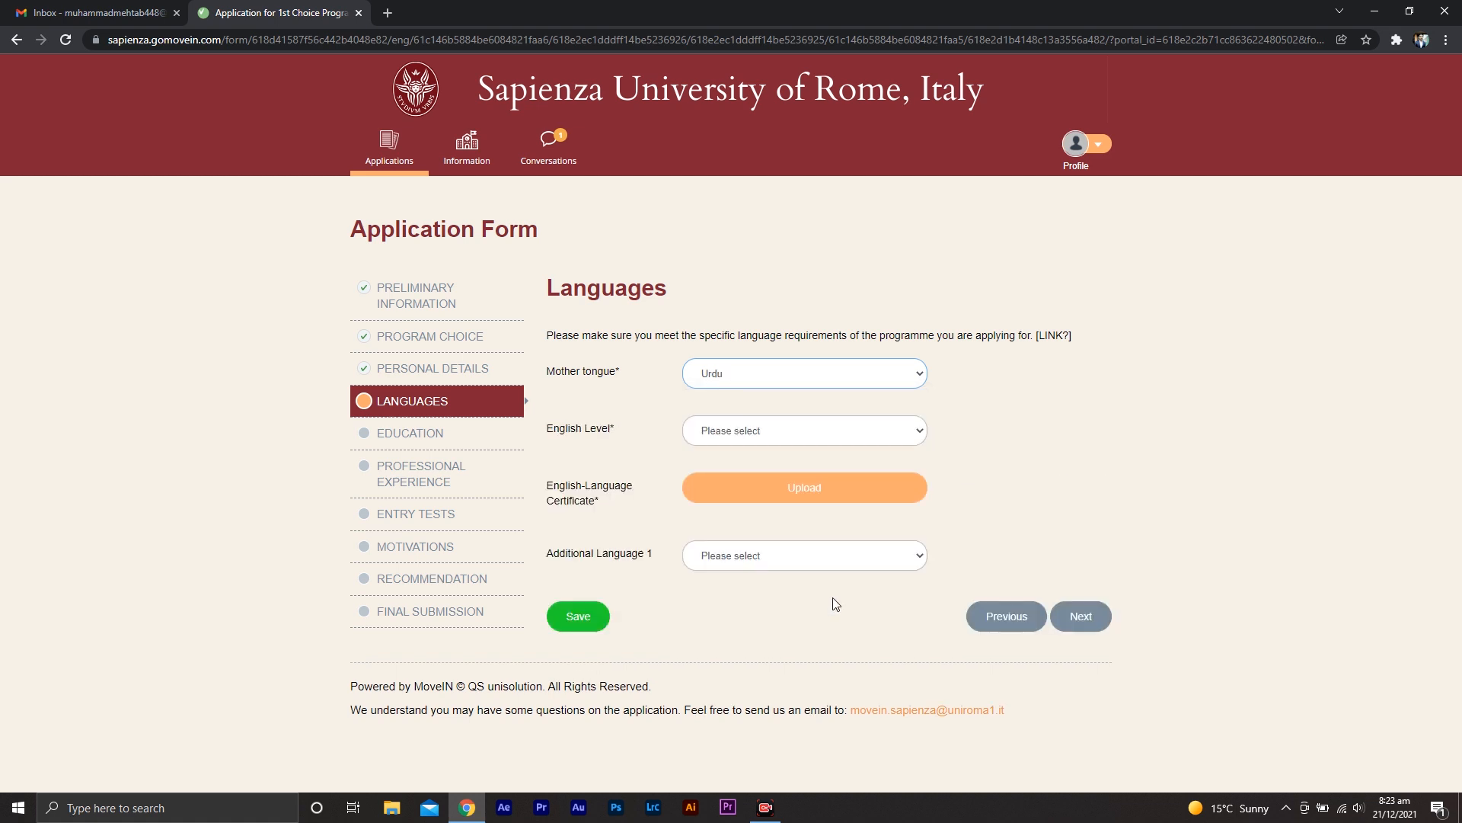
{"action": "left_click", "coordinate": [874, 440]}
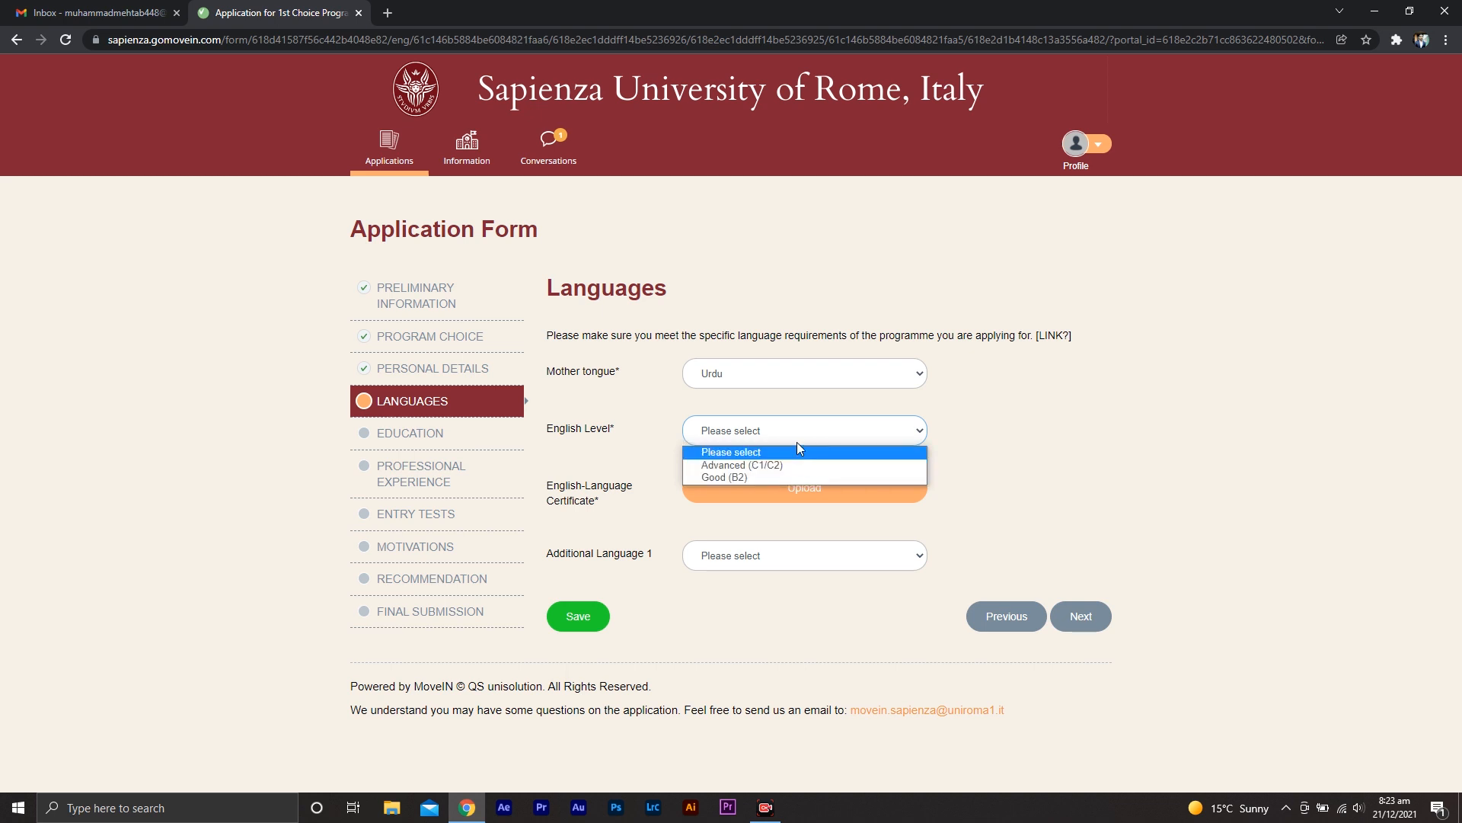
{"action": "left_click", "coordinate": [801, 479]}
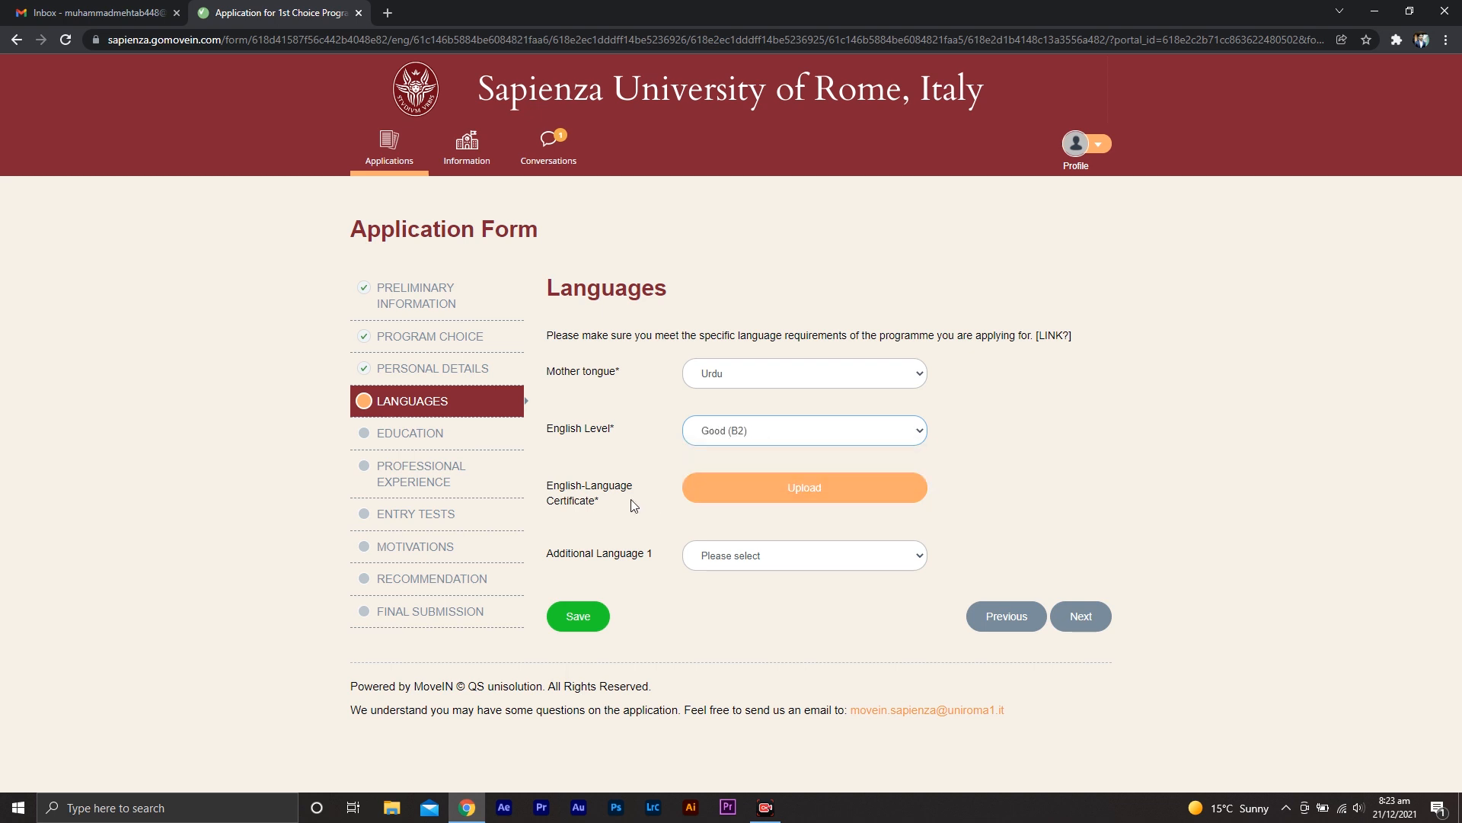
Upload SAMPLE UPLOAD from the Desktop as the English-Language Certificate and continue to Education
{"action": "left_click", "coordinate": [806, 489]}
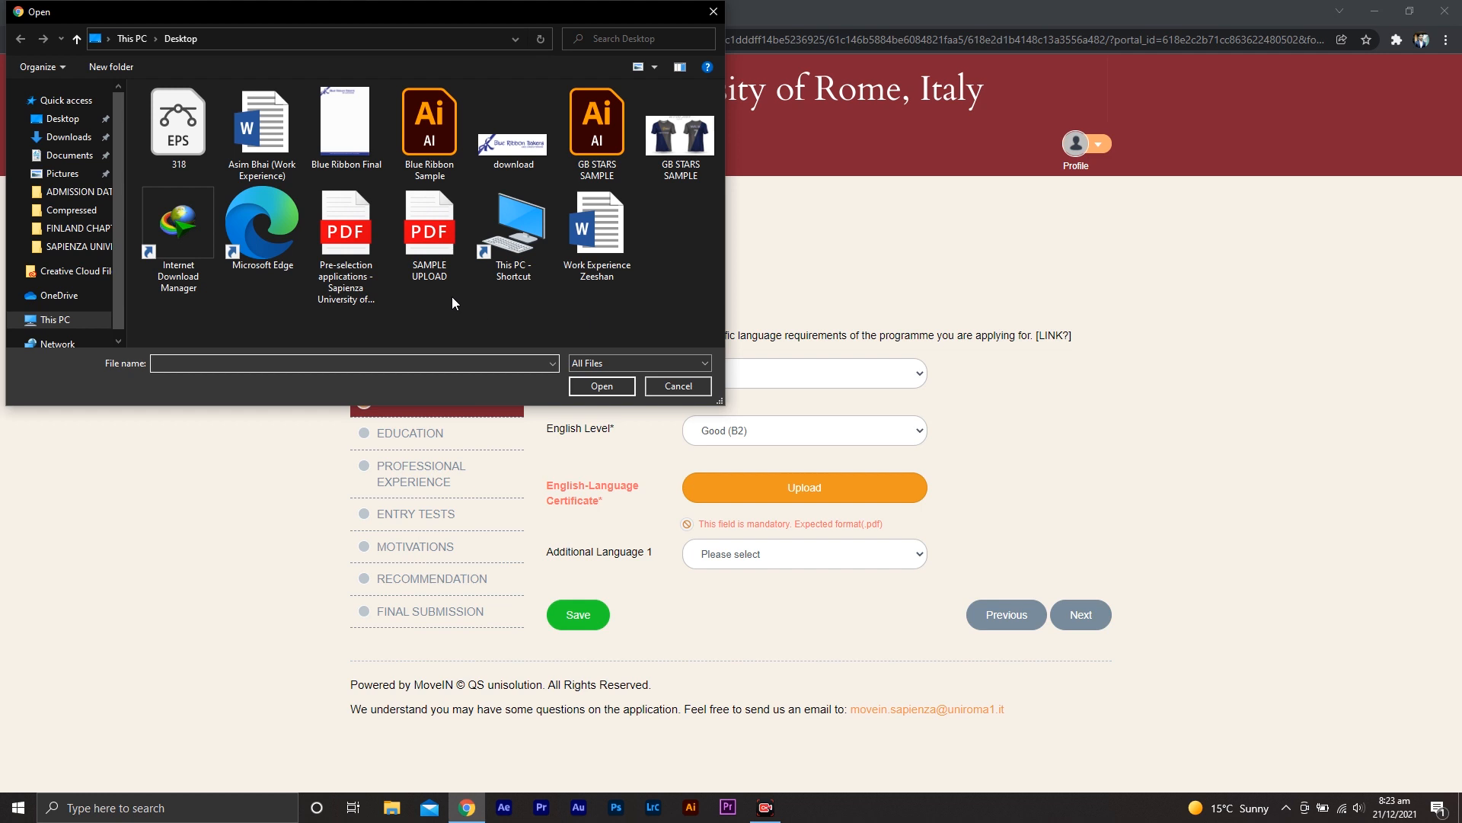
{"action": "double_click", "coordinate": [427, 225]}
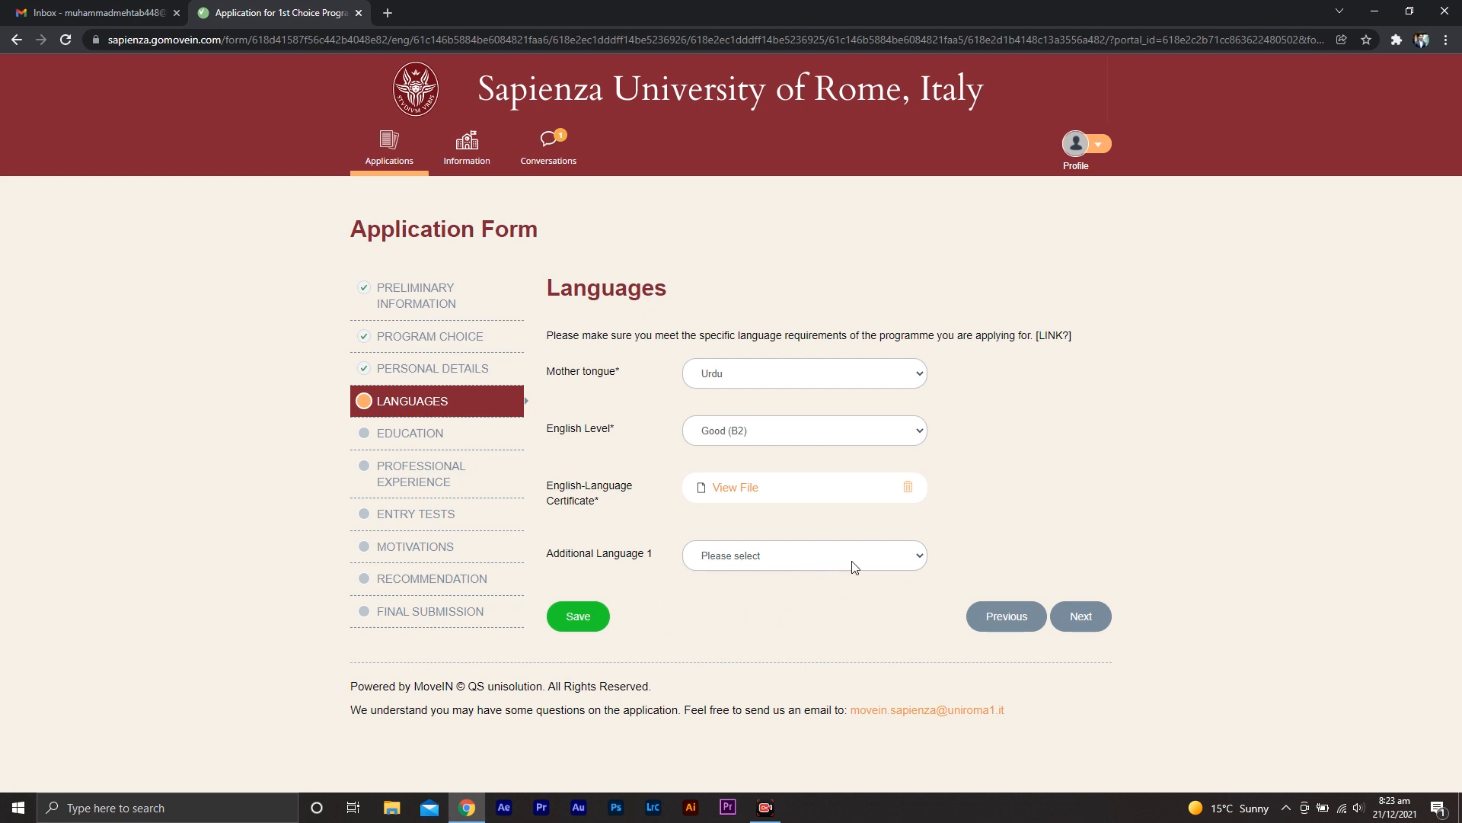
{"action": "left_click", "coordinate": [1084, 617]}
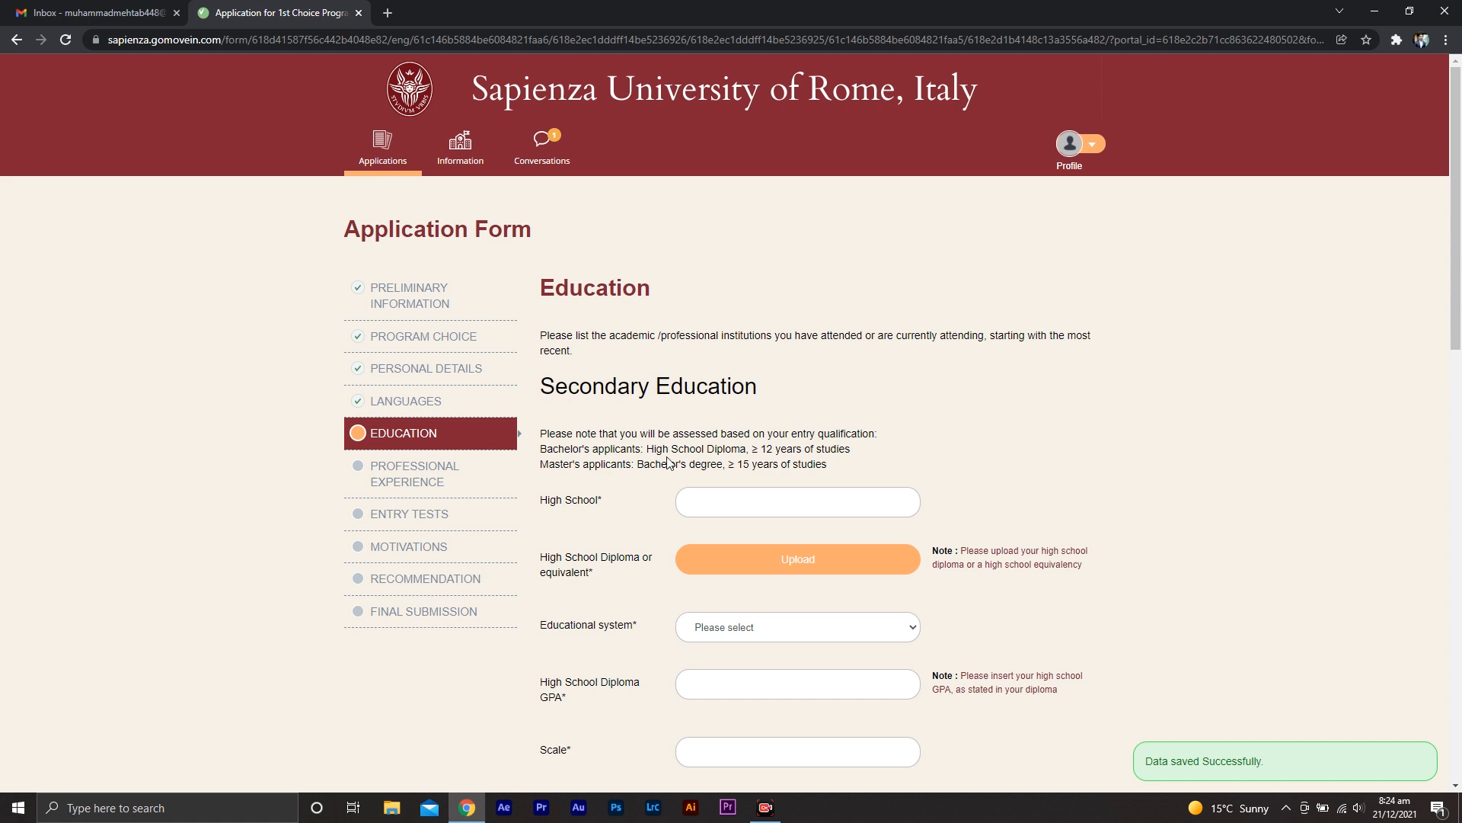
Enter karachi school as the High School and upload SAMPLE UPLOAD from the Desktop as the High School Diploma
{"action": "scroll", "coordinate": [1182, 496], "scroll_direction": "down", "scroll_amount": 2}
{"action": "scroll", "coordinate": [1194, 531], "scroll_direction": "down", "scroll_amount": 1}
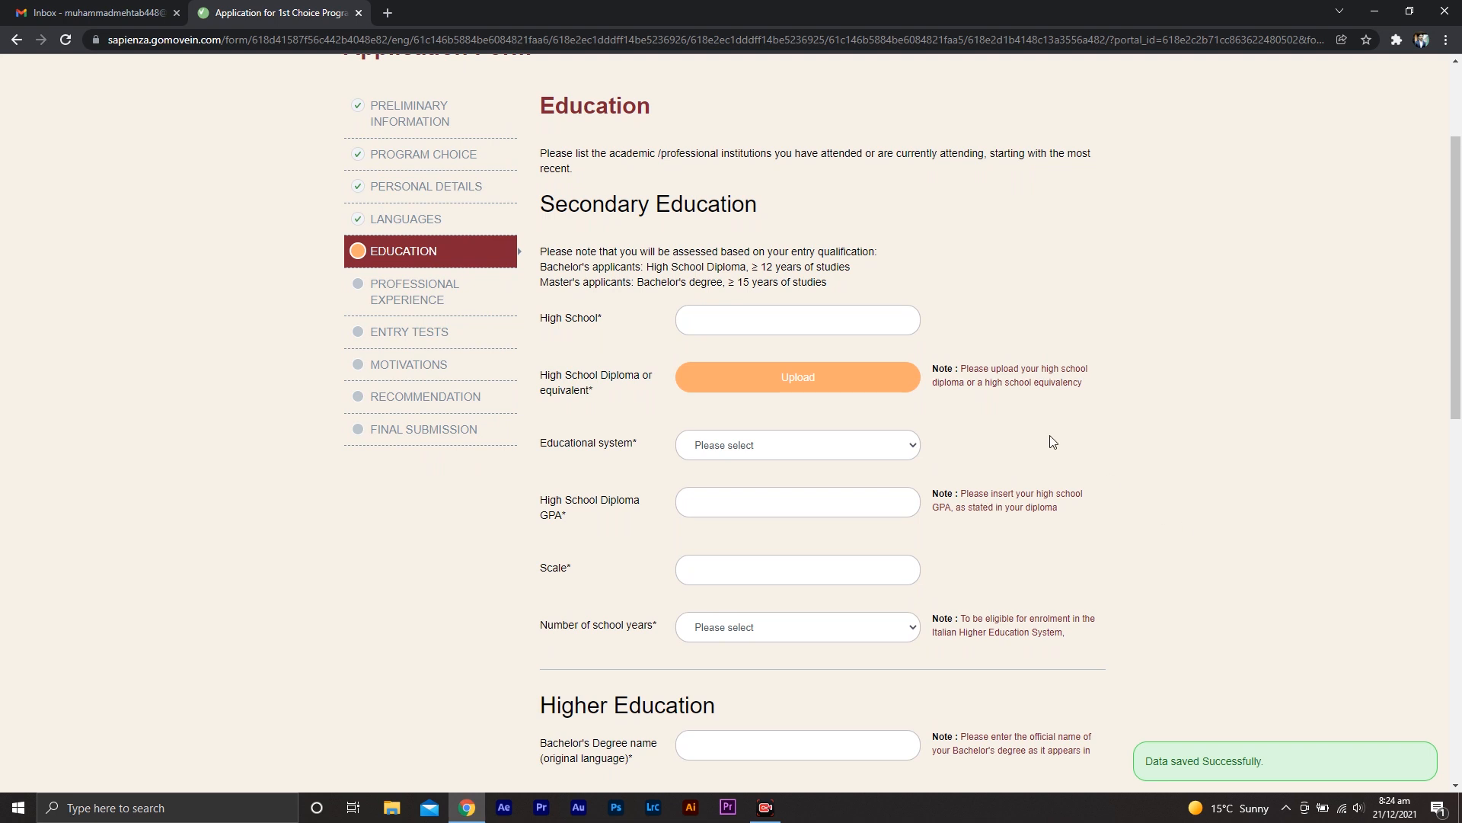
{"action": "left_click", "coordinate": [750, 318]}
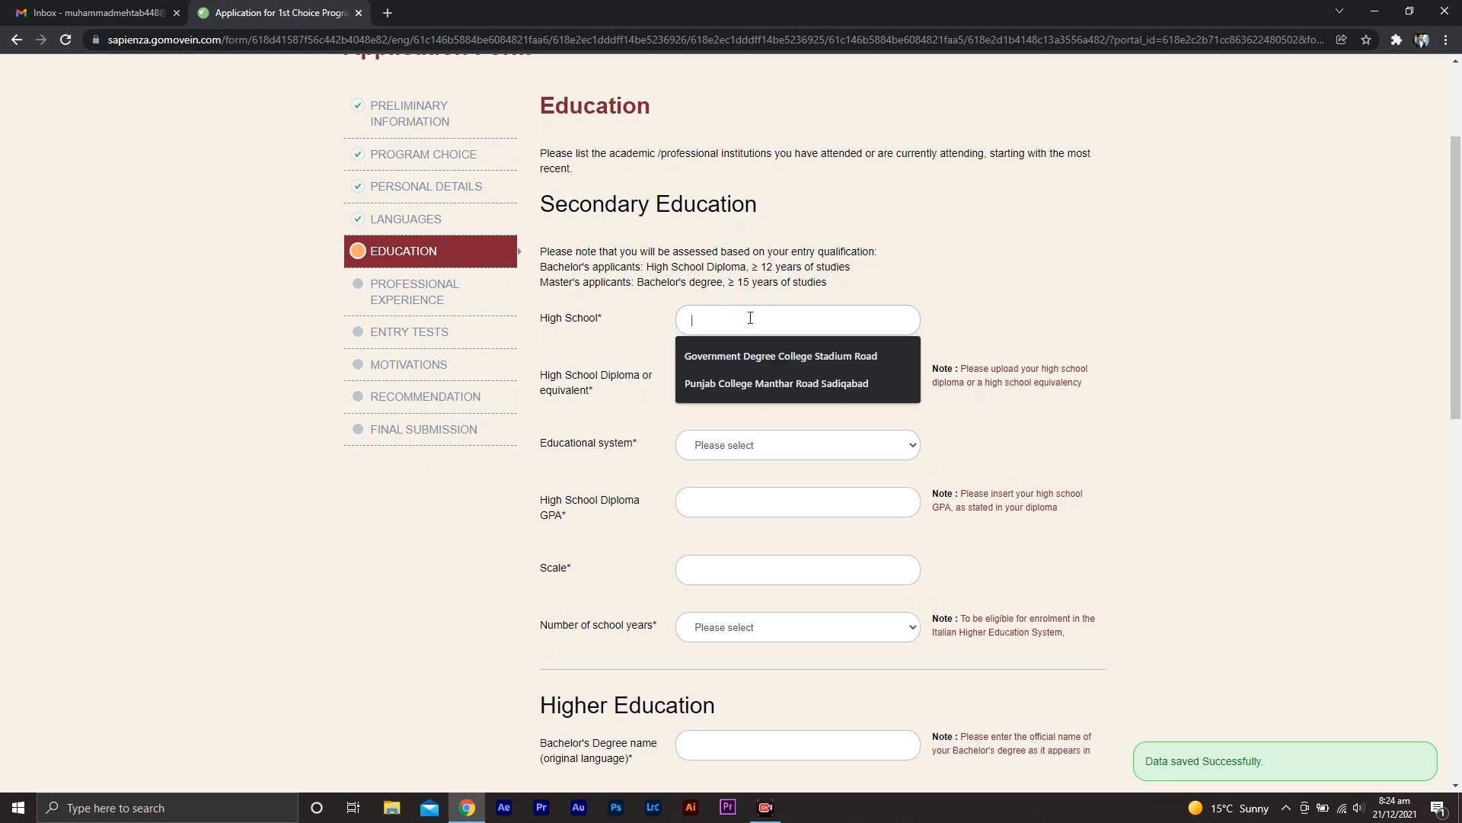
{"action": "type", "text": "kar"}
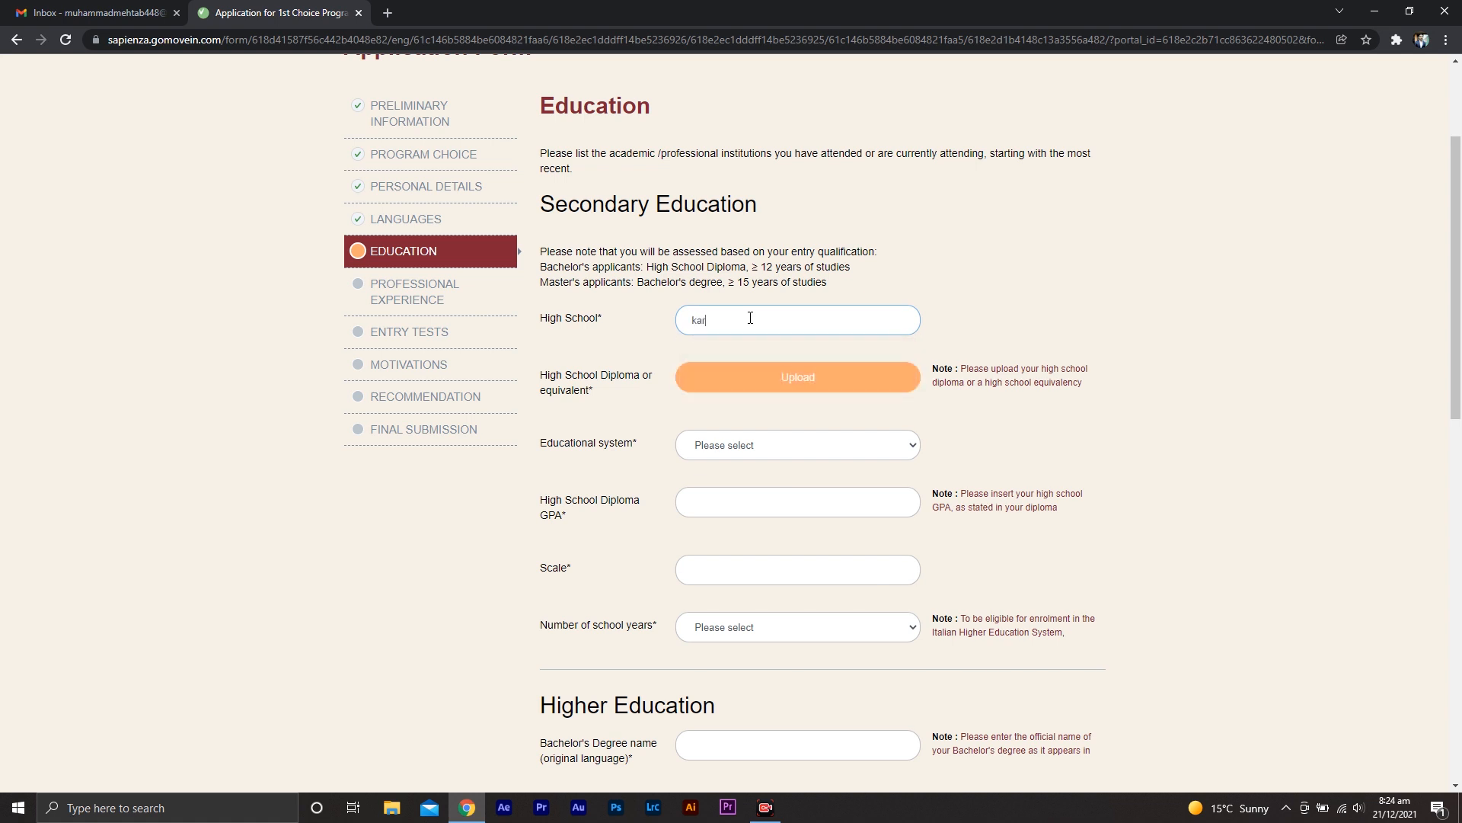
{"action": "type", "text": "achi school"}
{"action": "left_click", "coordinate": [787, 385]}
{"action": "left_click", "coordinate": [428, 237]}
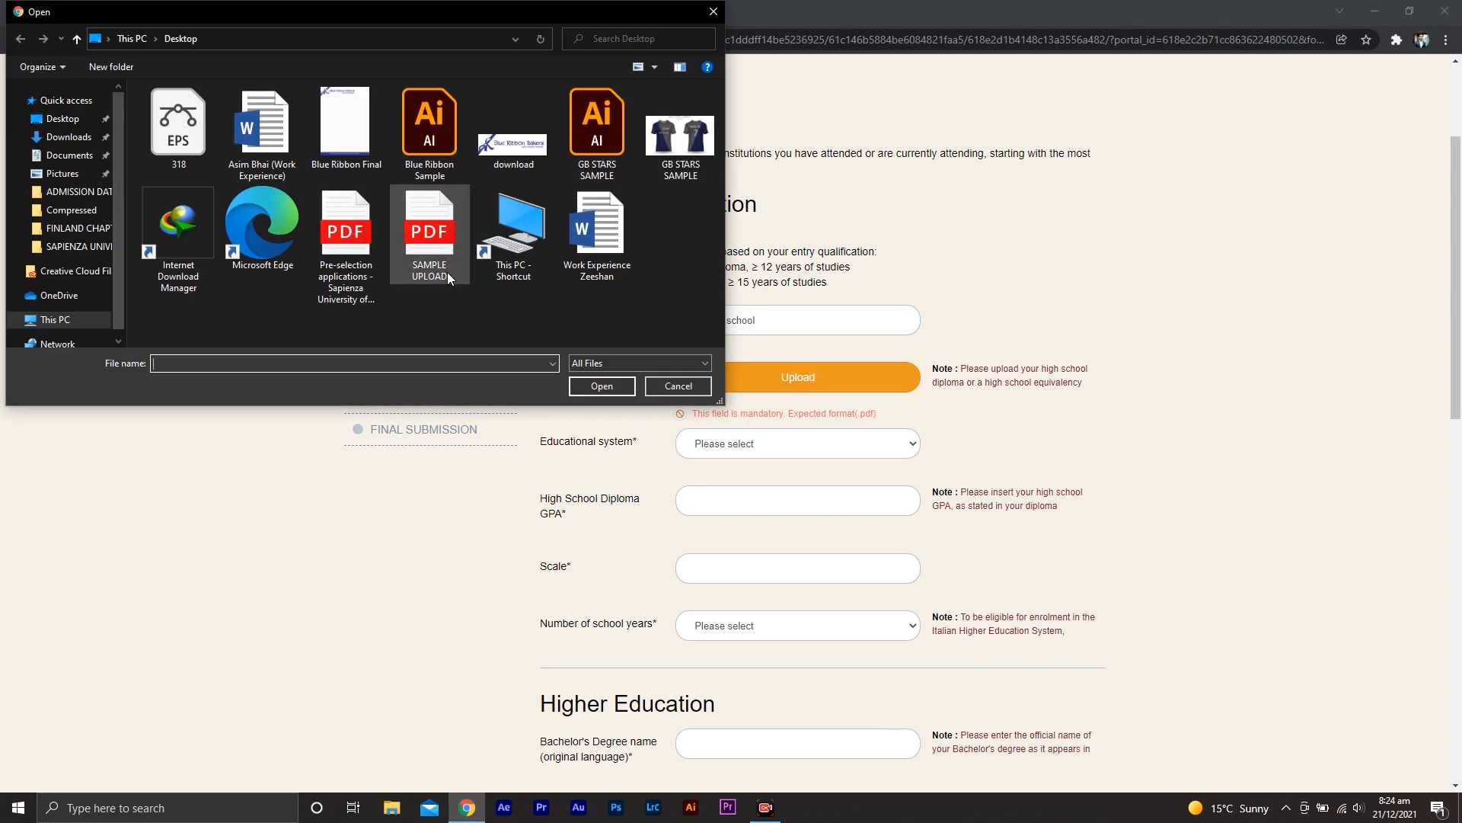
{"action": "double_click", "coordinate": [425, 238]}
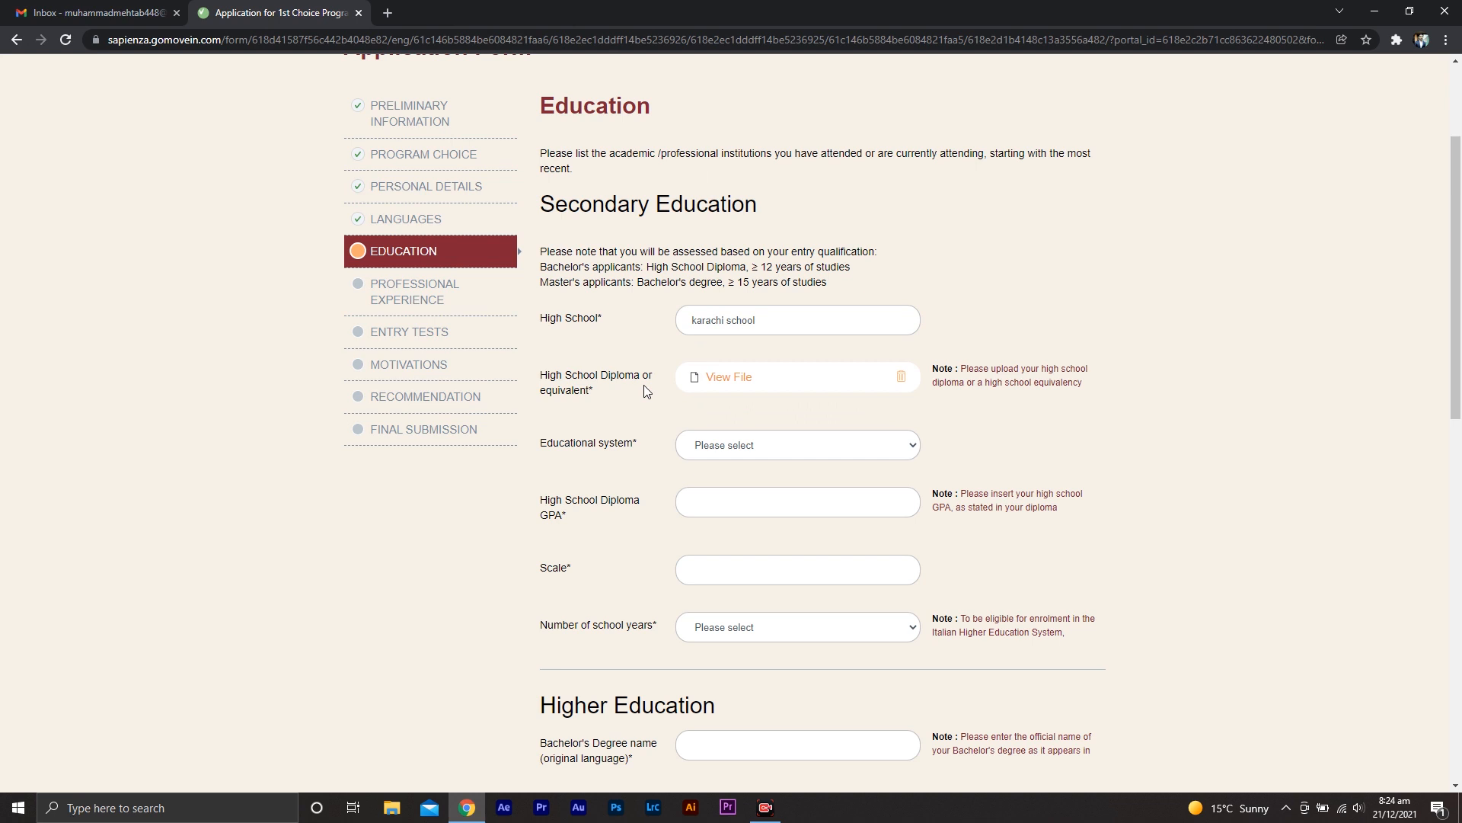
Set the educational system to Non-Italian diploma, the diploma GPA to 80, scale to 100 and school years to 12
{"action": "left_click", "coordinate": [805, 449]}
{"action": "left_click", "coordinate": [803, 491]}
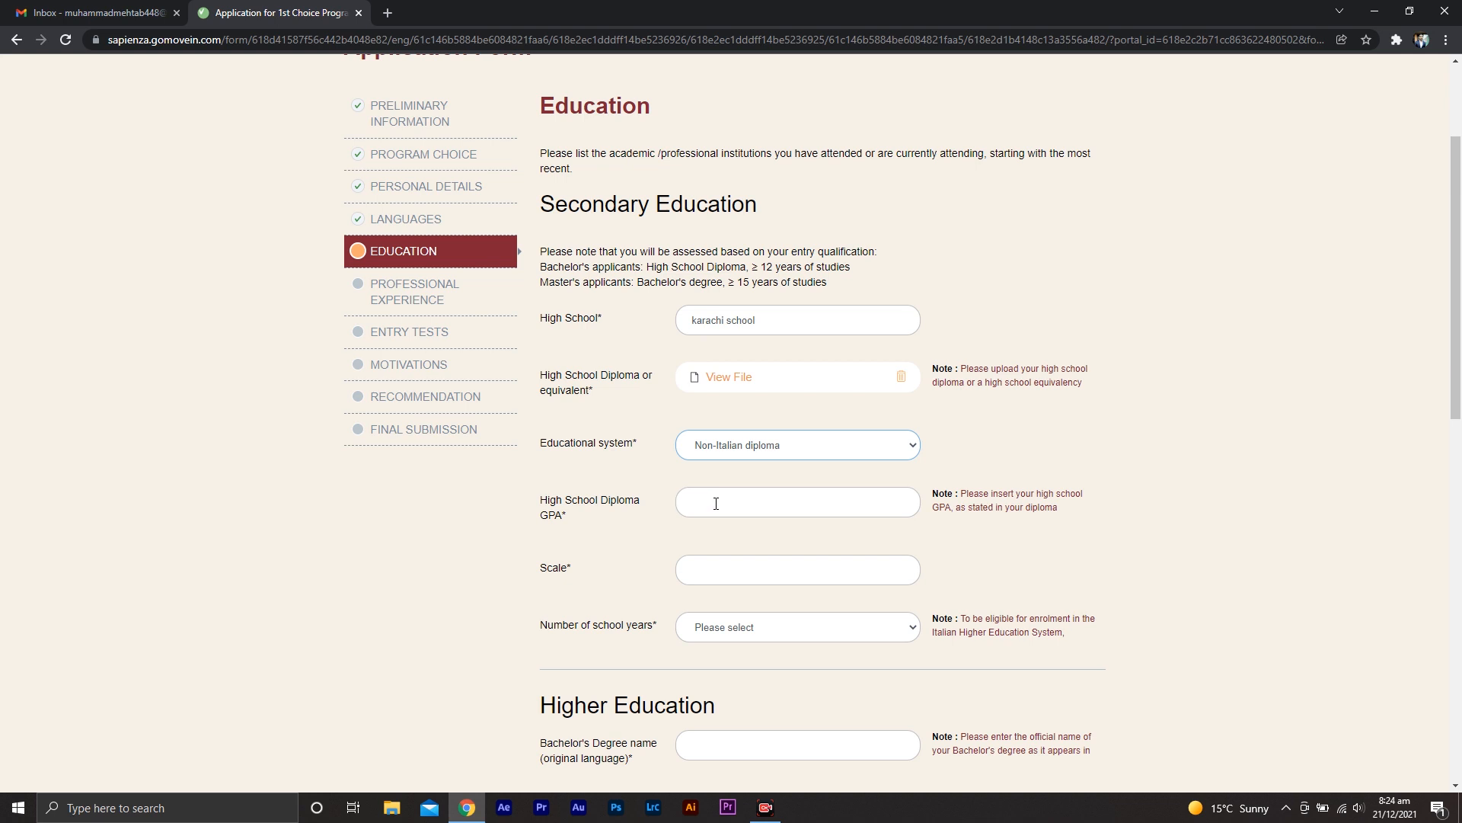
{"action": "left_click", "coordinate": [716, 503]}
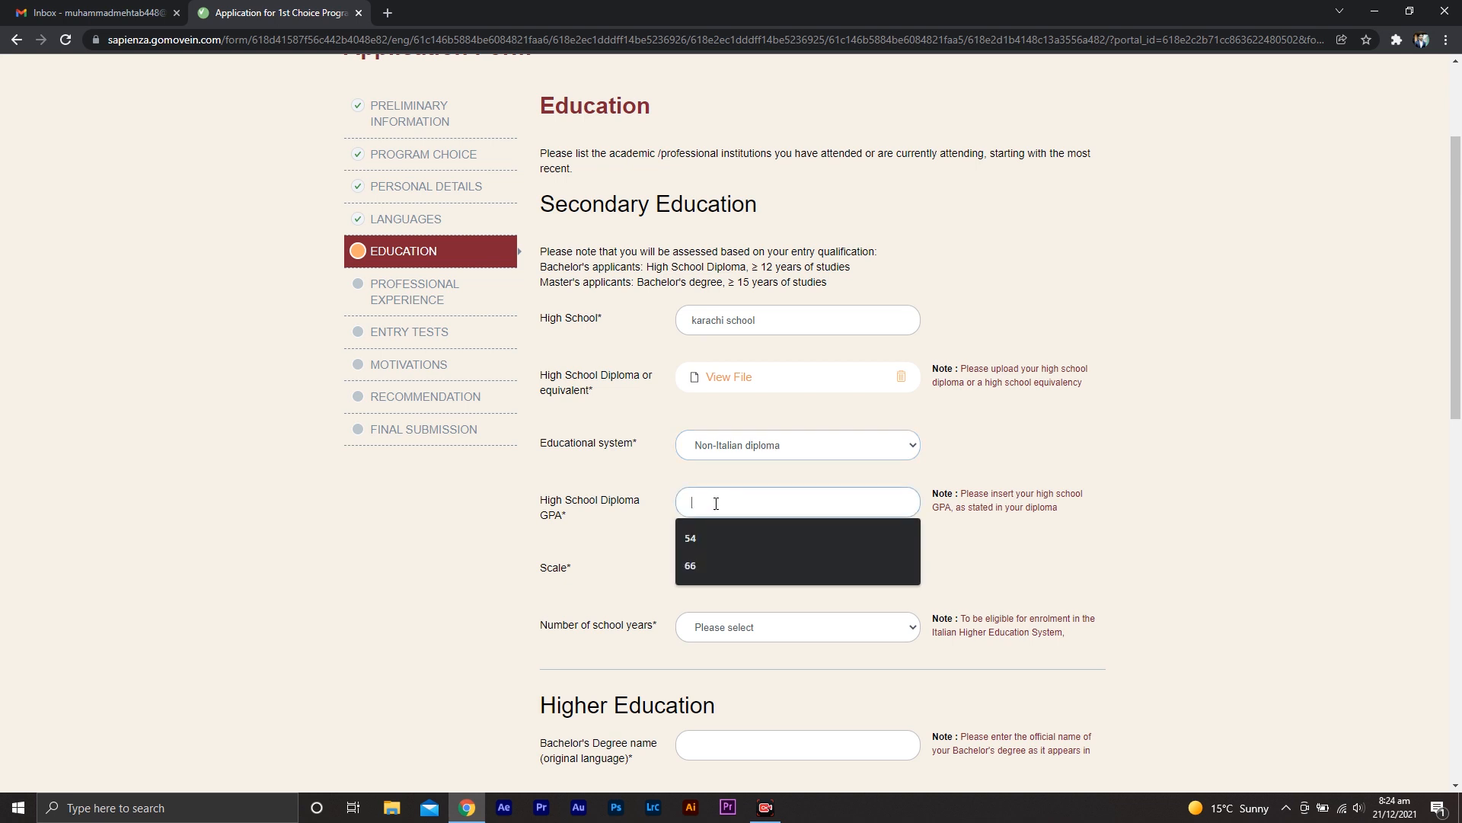
{"action": "type", "text": "80"}
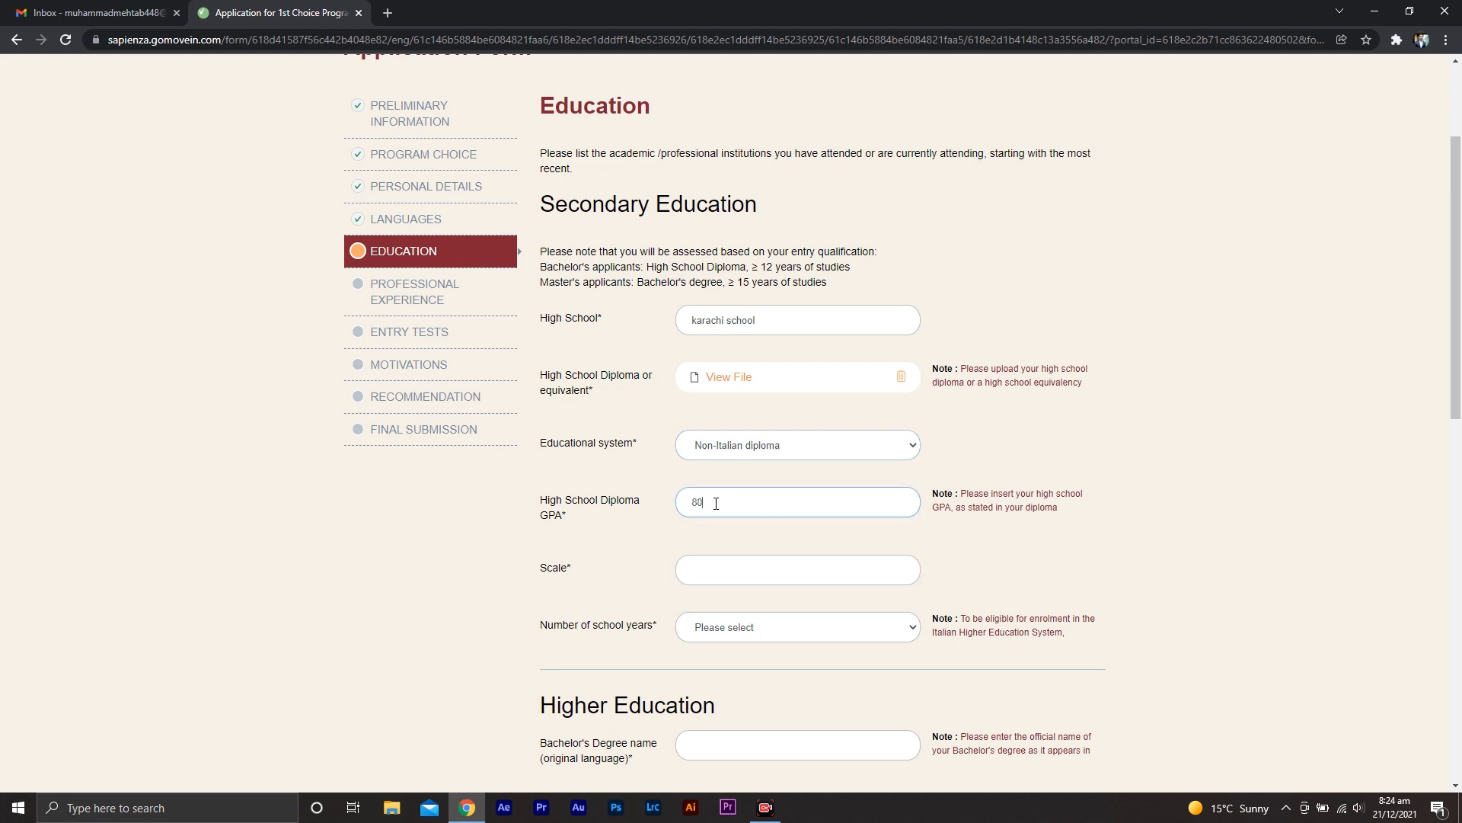
{"action": "left_click", "coordinate": [640, 544]}
{"action": "left_click", "coordinate": [766, 579]}
{"action": "type", "text": "100"}
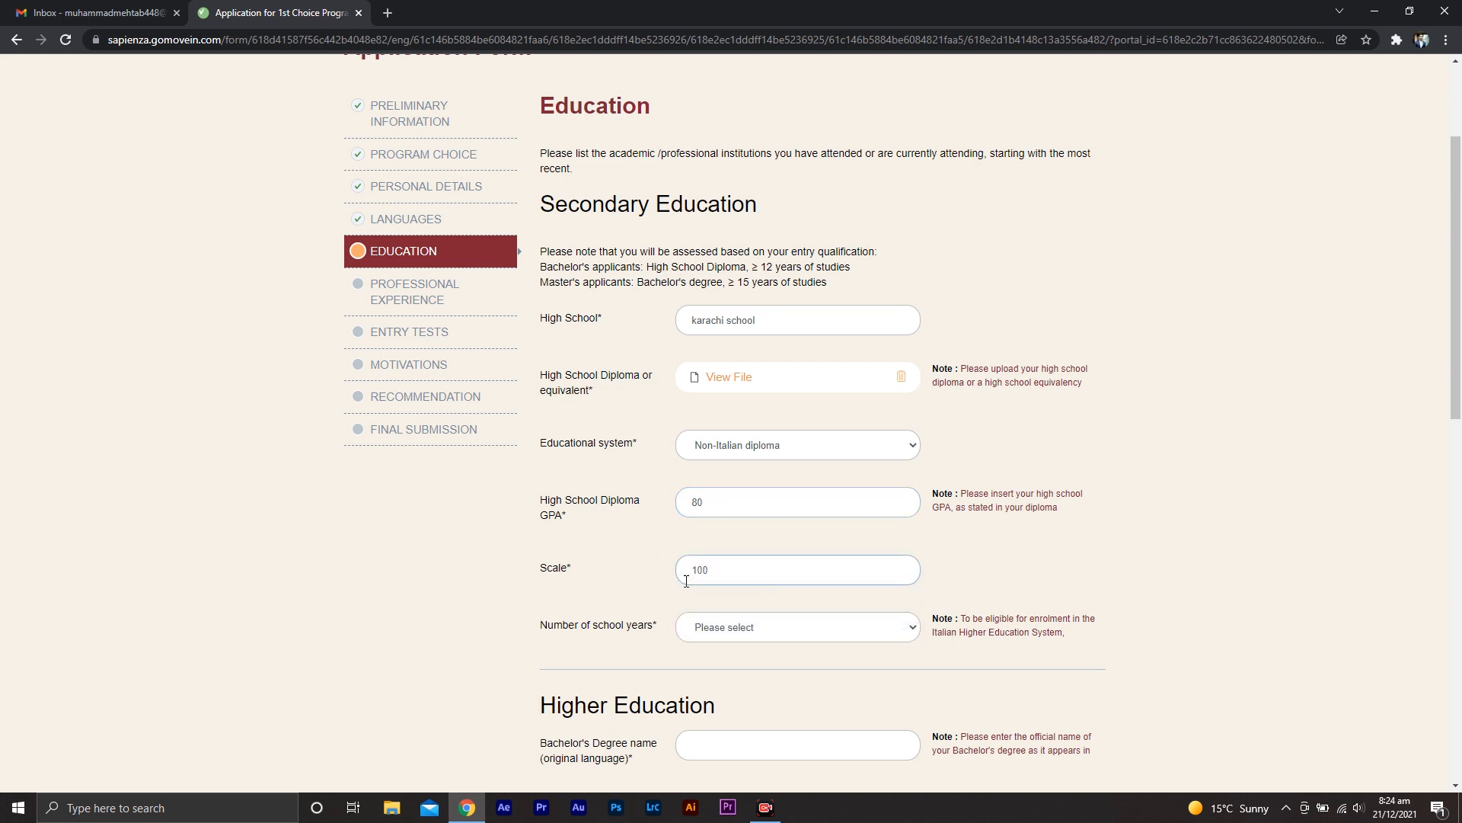
{"action": "left_click", "coordinate": [624, 592]}
{"action": "left_click", "coordinate": [788, 628]}
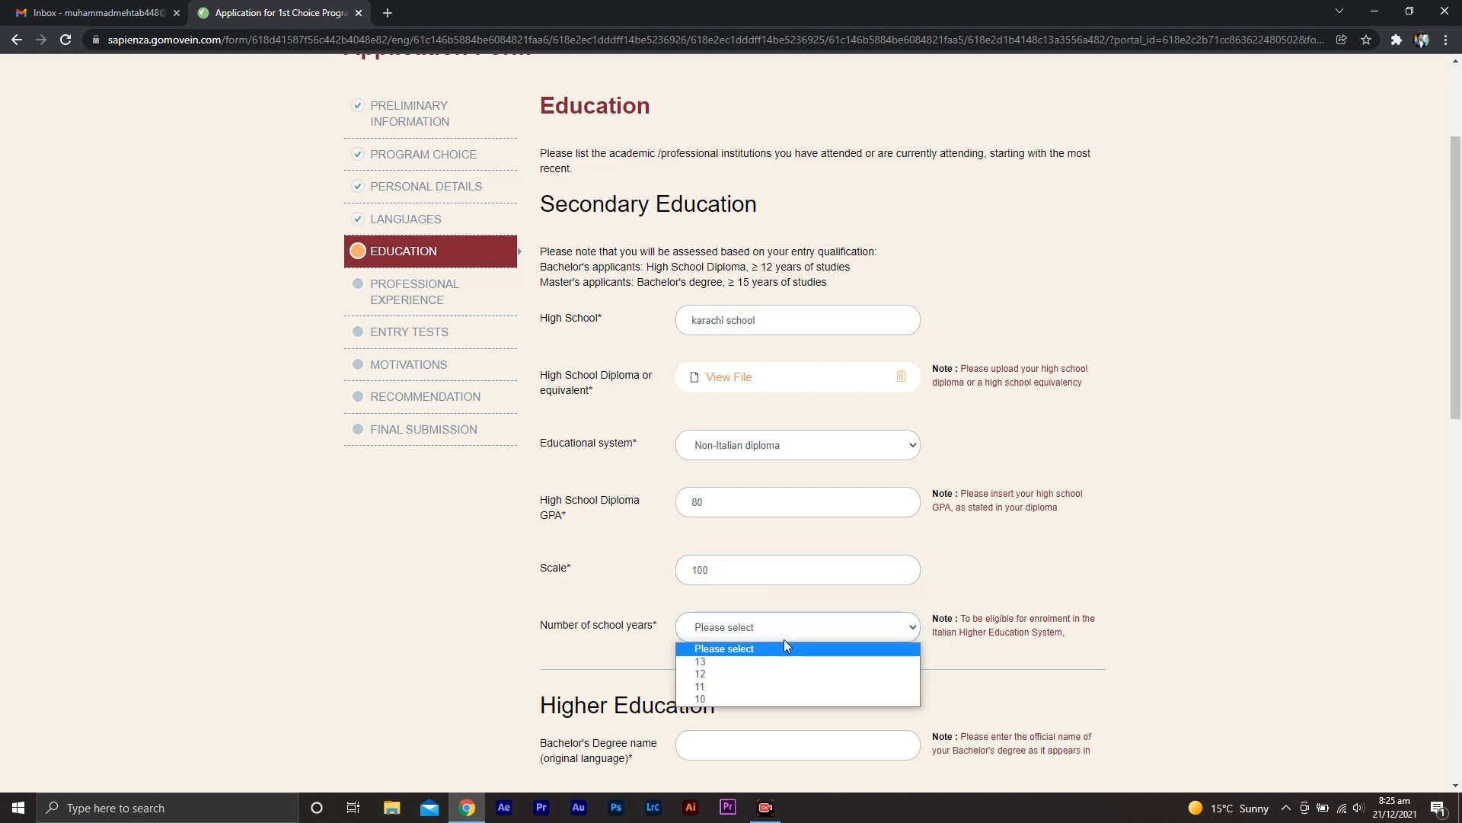
{"action": "left_click", "coordinate": [769, 676]}
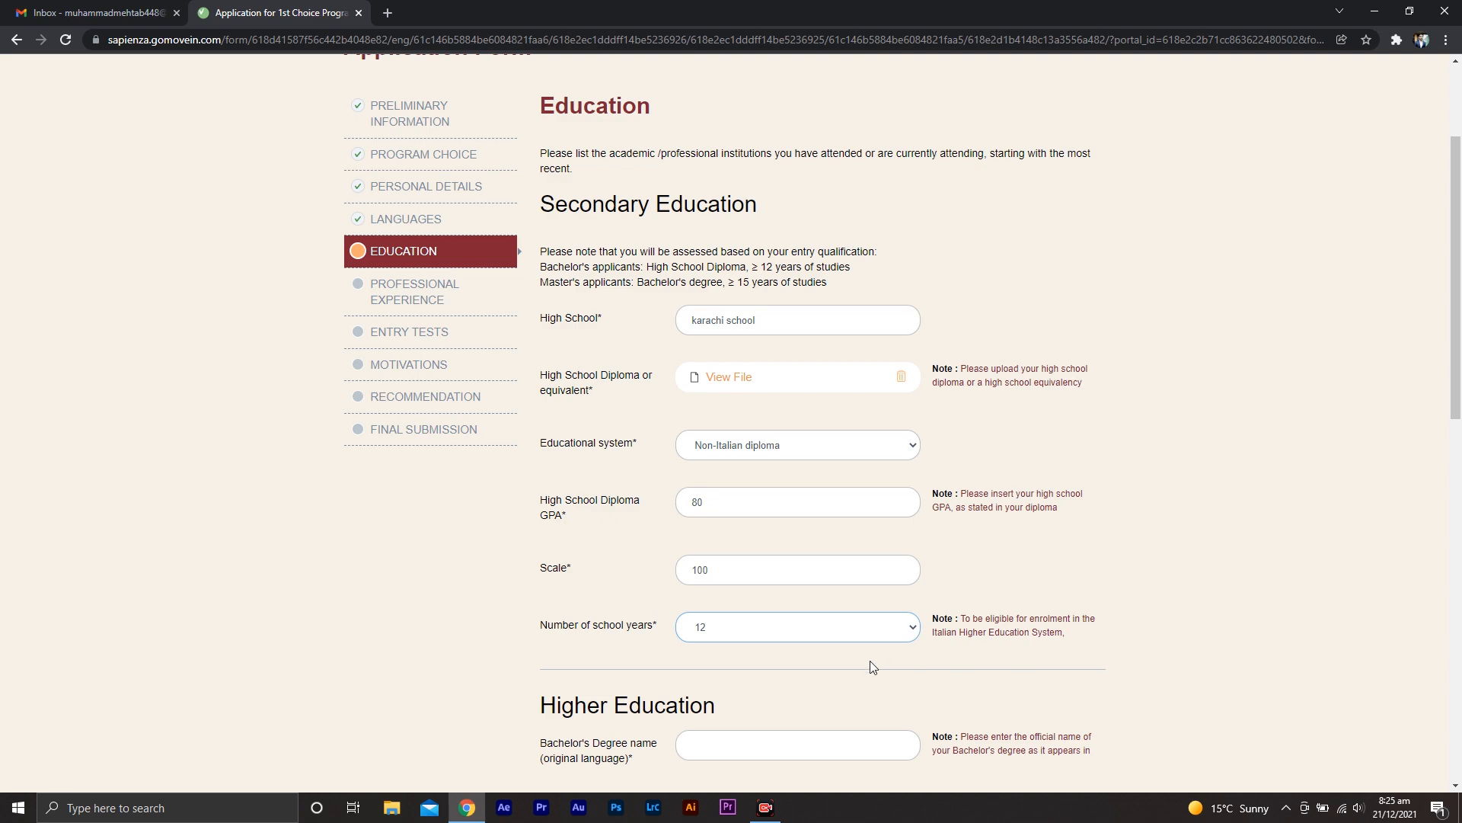
Enter BS Business Administration as the Bachelor's Degree name in both the original language and English
{"action": "middle_click", "coordinate": [1236, 617]}
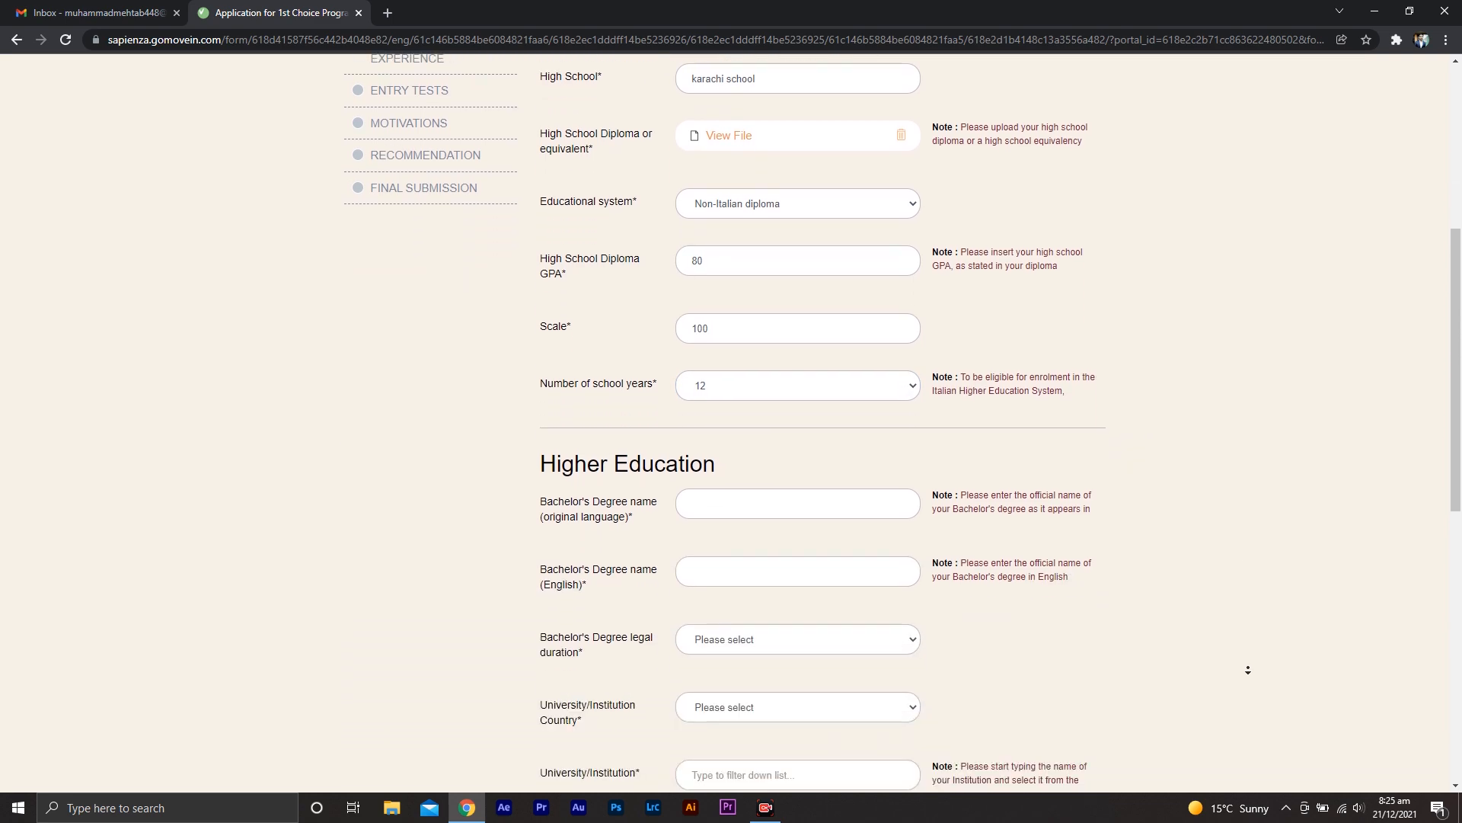
{"action": "left_click", "coordinate": [583, 346]}
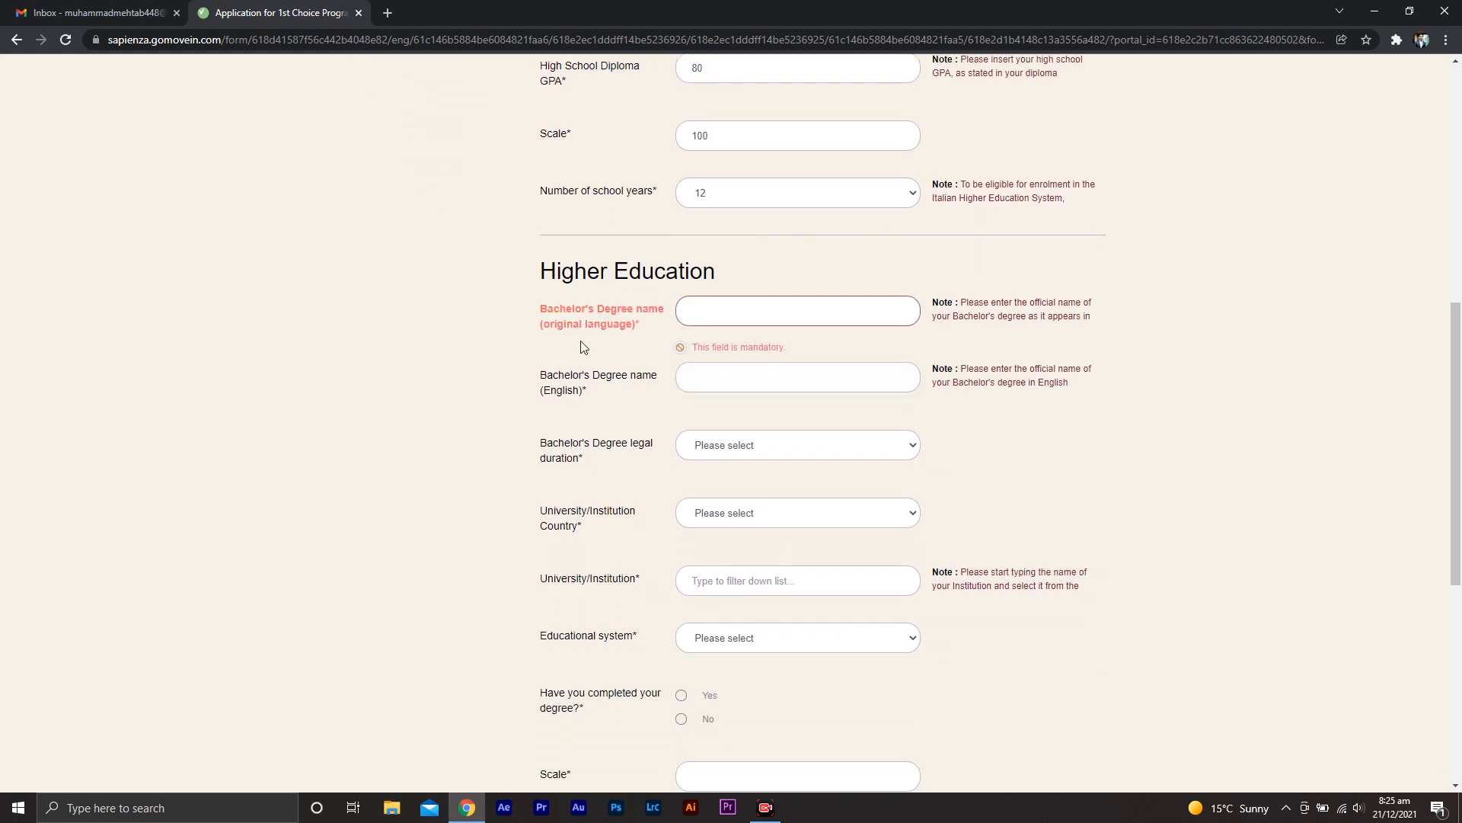
{"action": "left_click", "coordinate": [702, 304]}
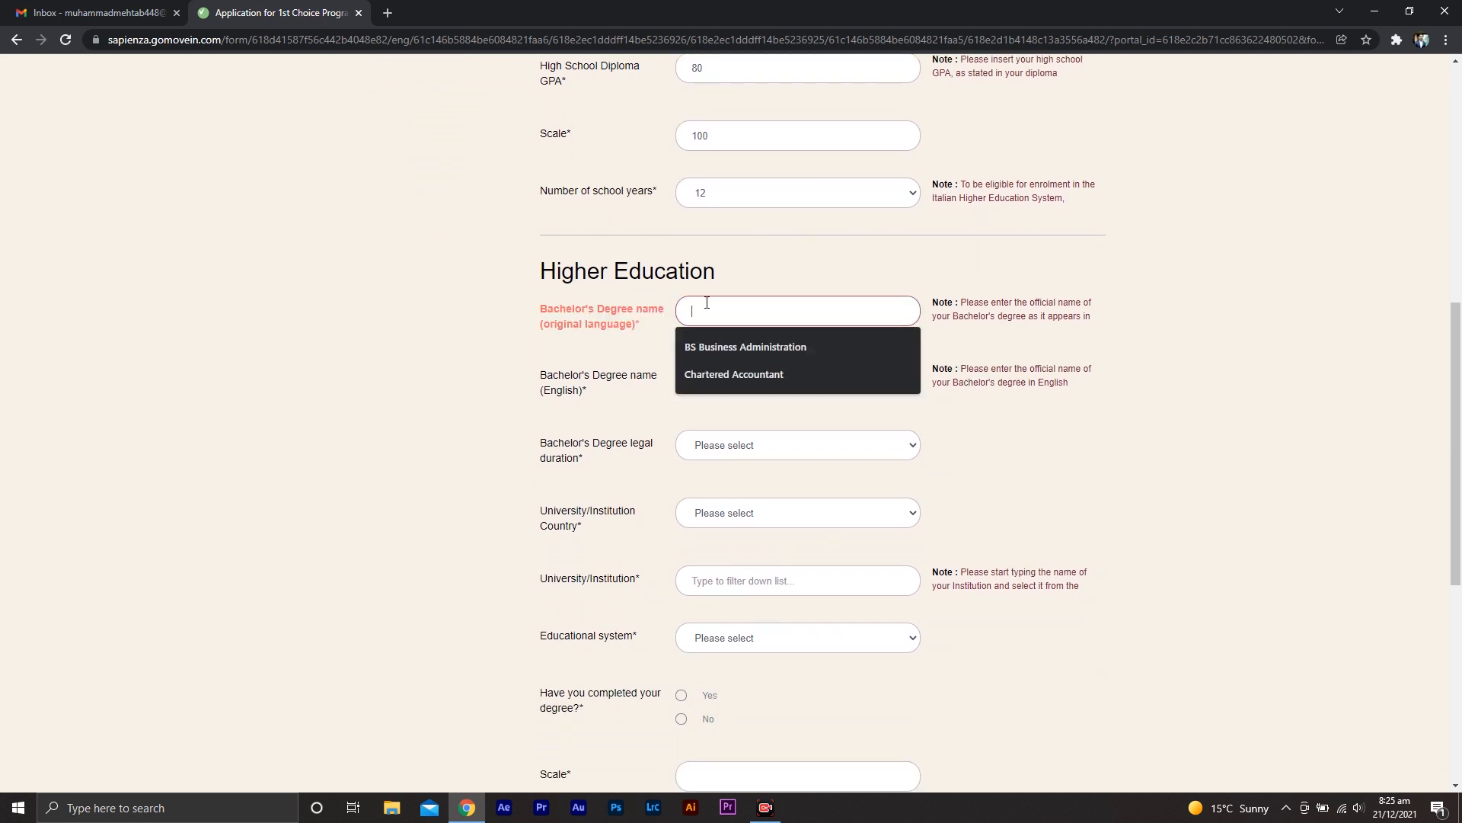
{"action": "left_click", "coordinate": [754, 349]}
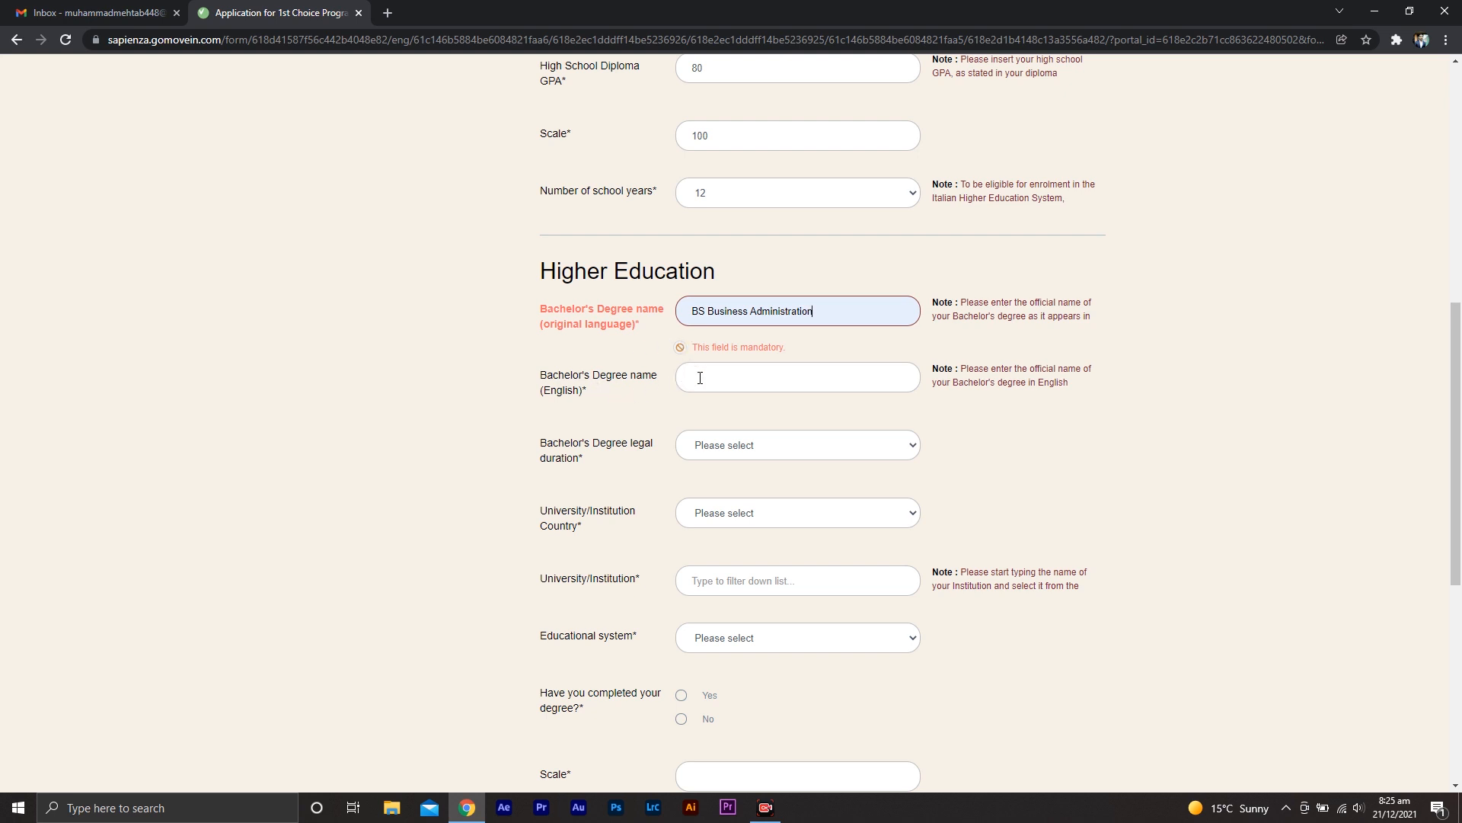
{"action": "left_click", "coordinate": [732, 380]}
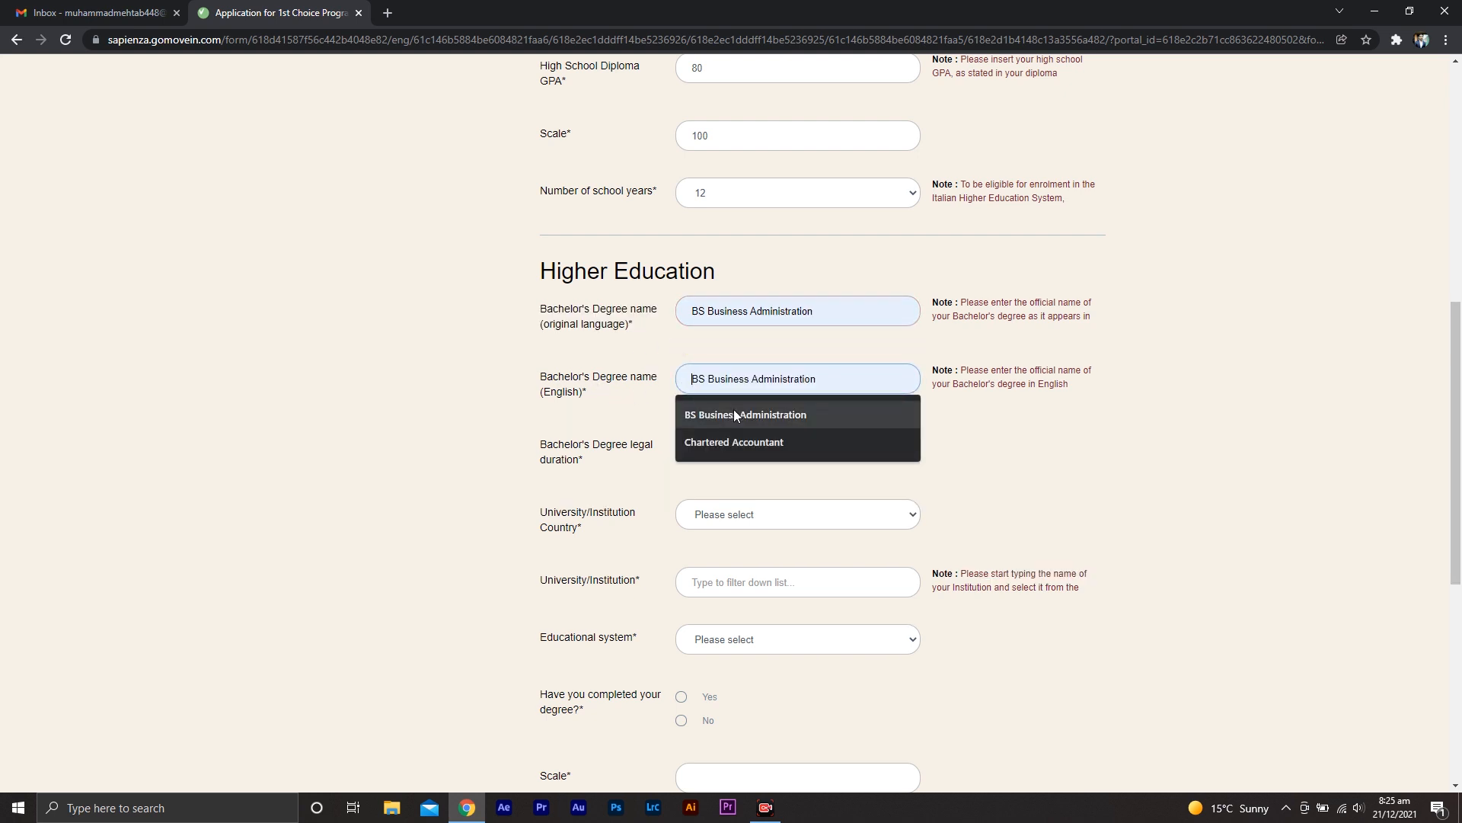
{"action": "left_click", "coordinate": [734, 412]}
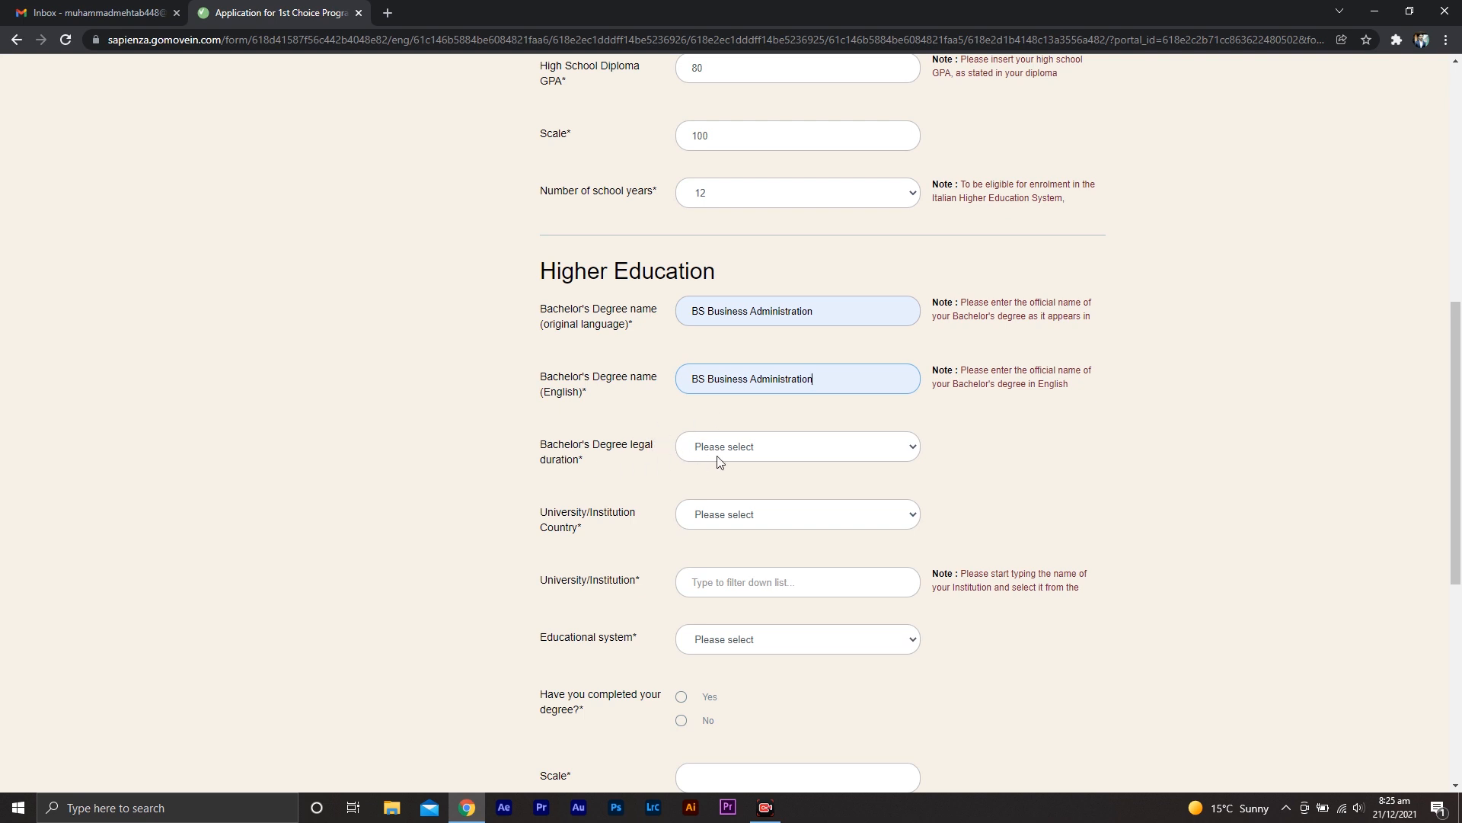
Set the Bachelor's Degree legal duration to 4 and the university country to Pakistan
{"action": "left_click", "coordinate": [749, 449]}
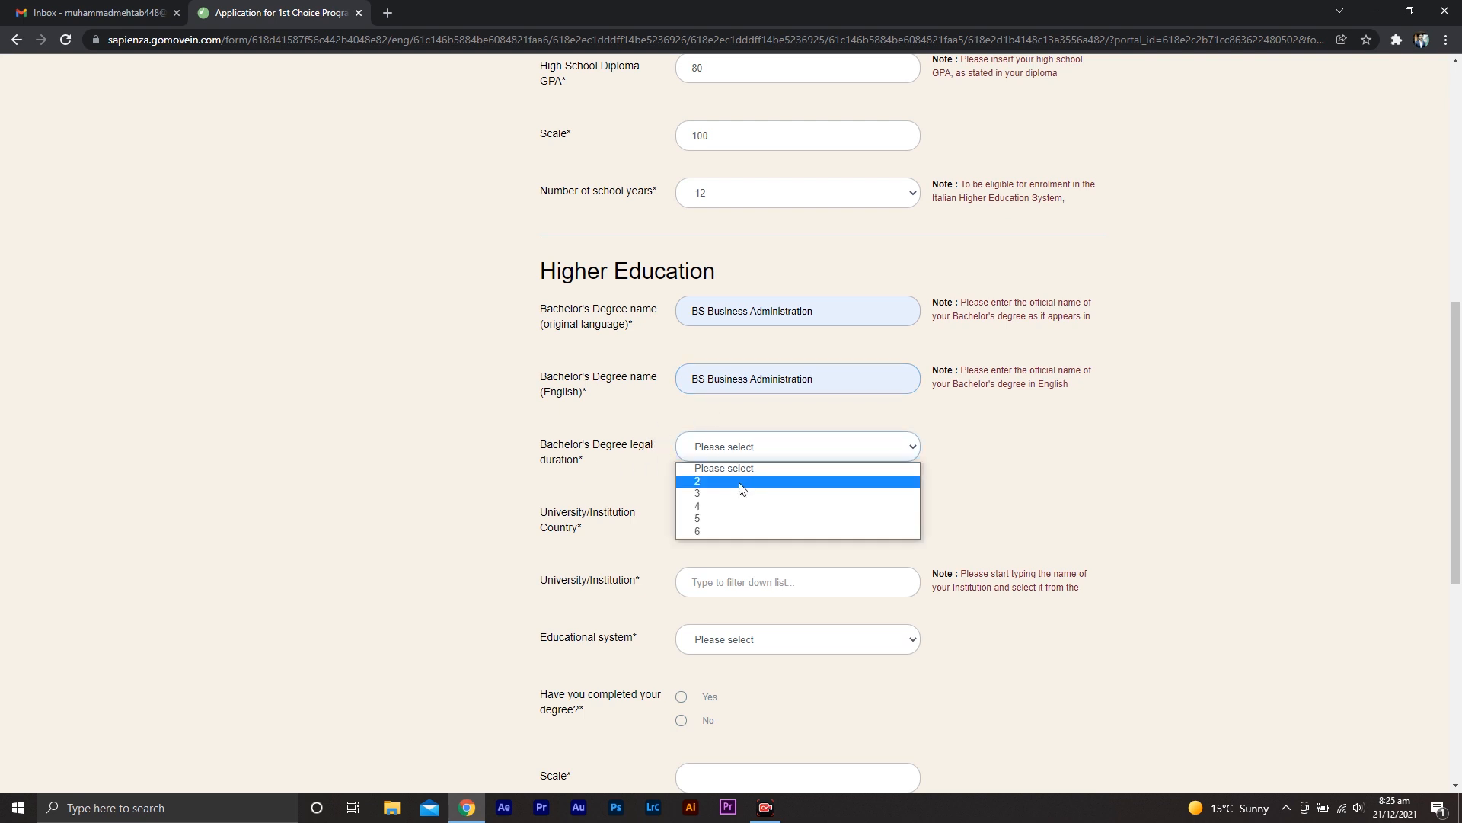
{"action": "left_click", "coordinate": [740, 522]}
{"action": "left_click", "coordinate": [698, 531]}
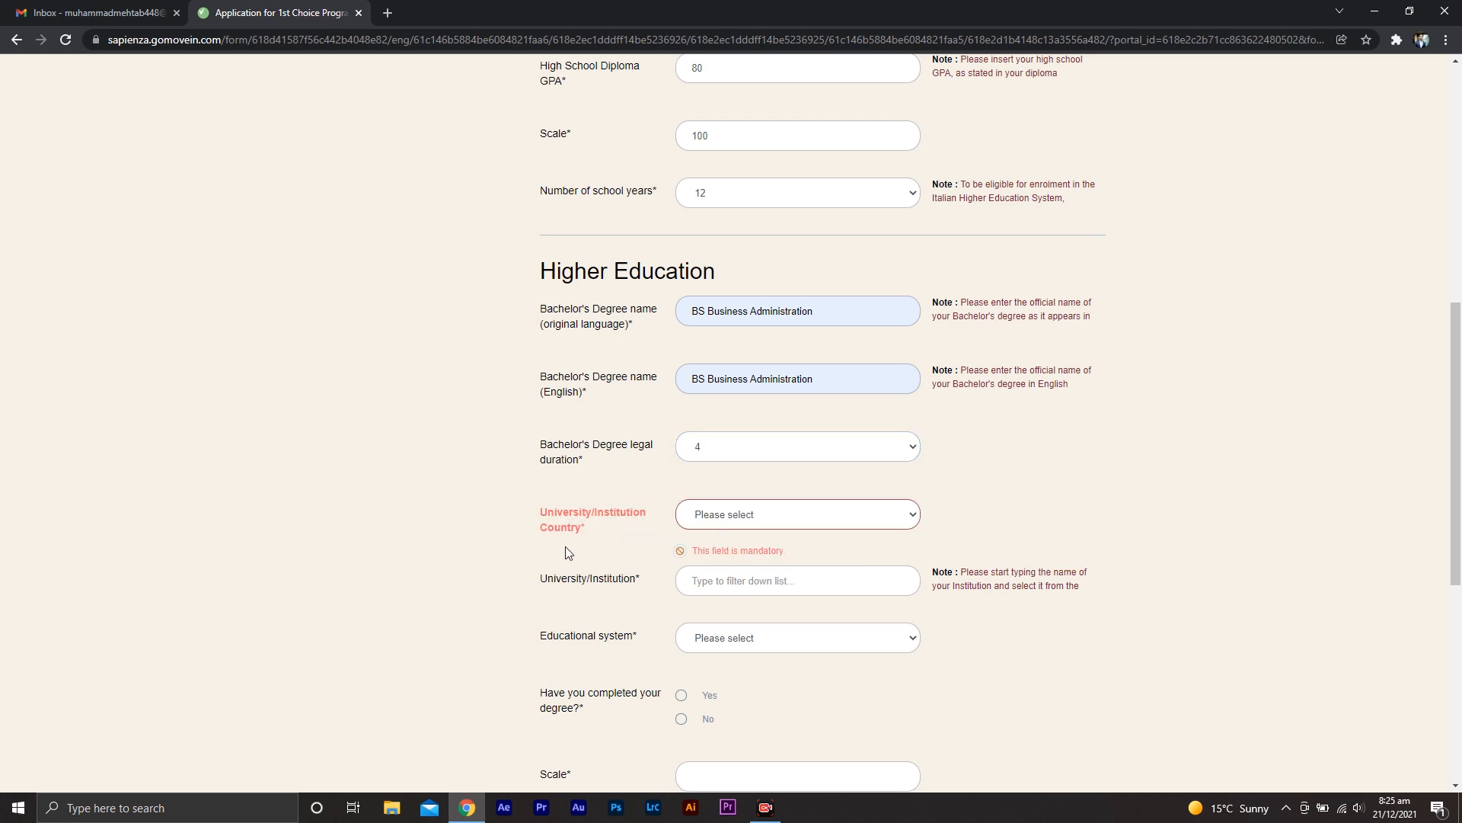
{"action": "left_click", "coordinate": [739, 515]}
{"action": "key", "text": "p"}
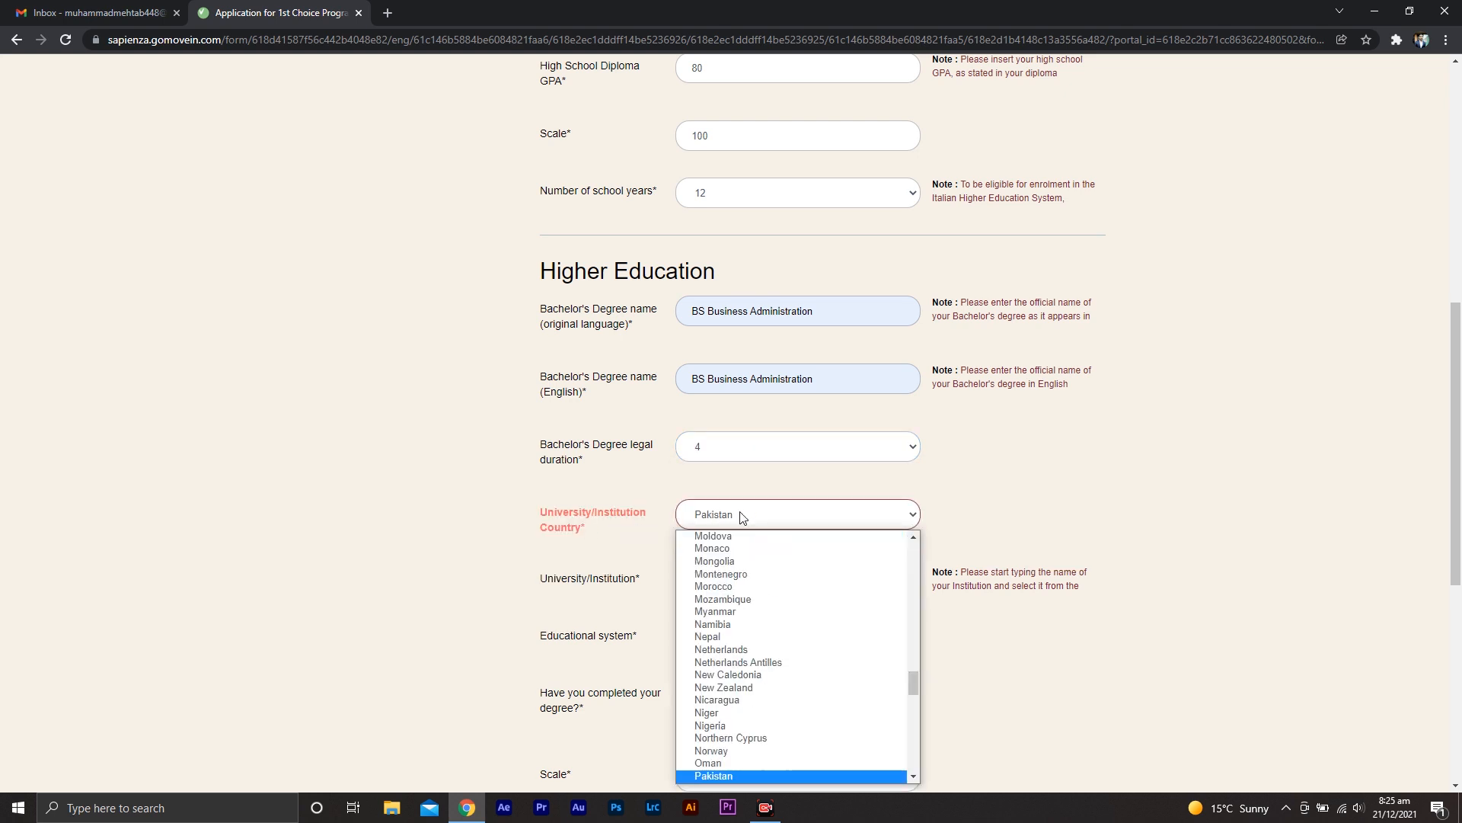
{"action": "left_click", "coordinate": [752, 774]}
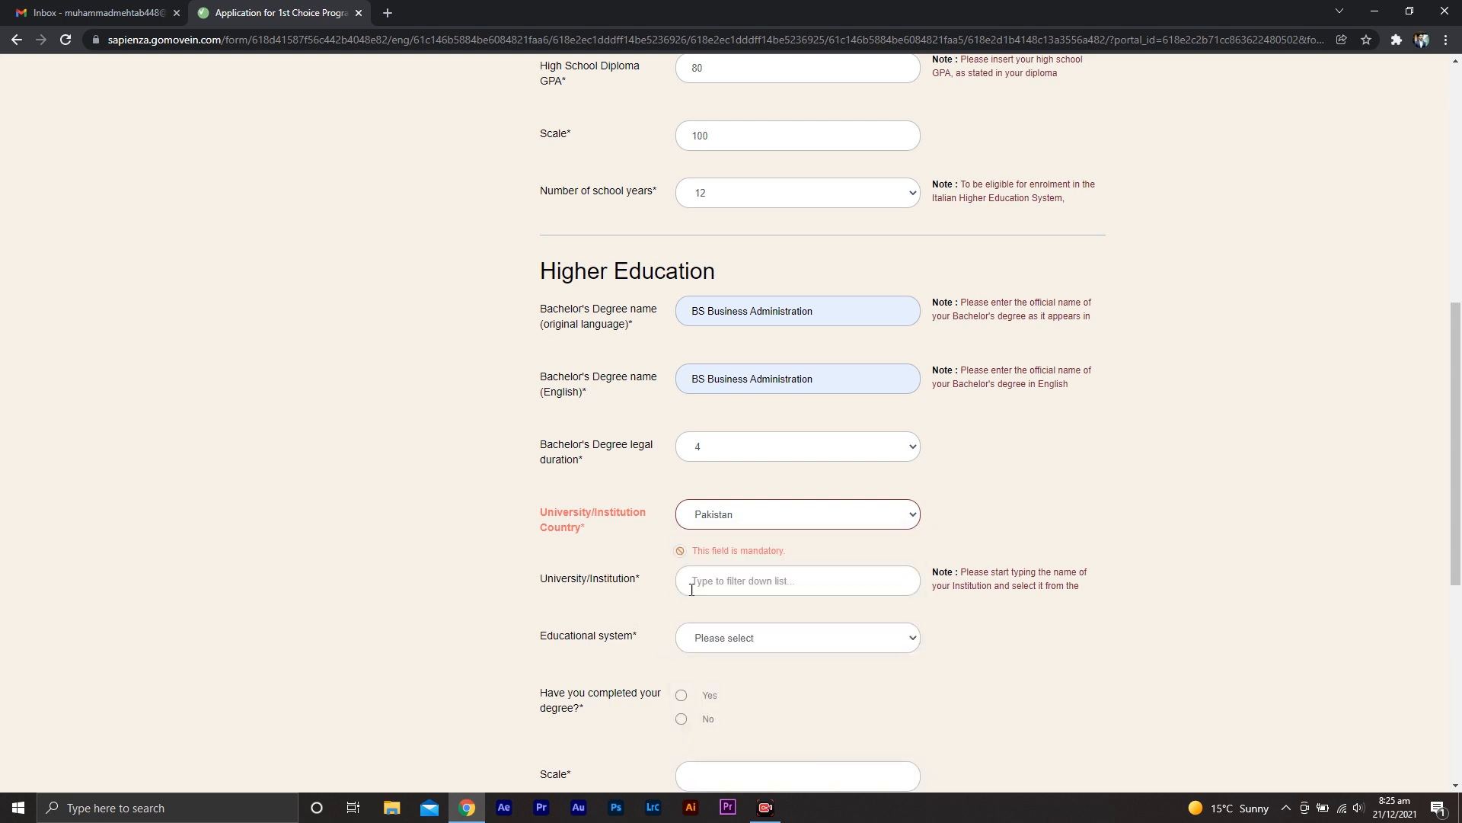
Search for karach and select Institute of Business Management, Karachi as the university
{"action": "left_click", "coordinate": [738, 588]}
{"action": "type", "text": "karach"}
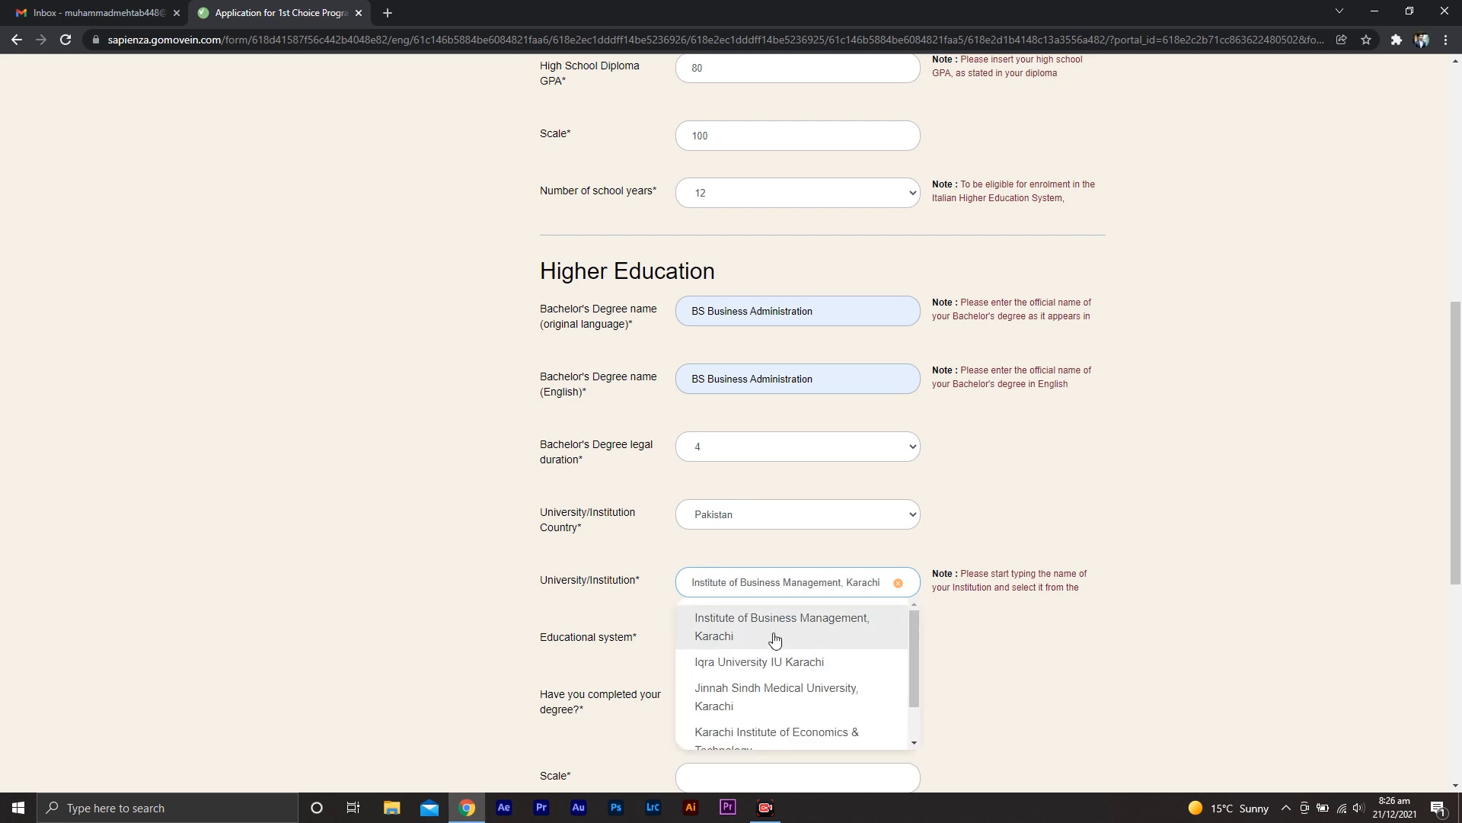
{"action": "left_click", "coordinate": [775, 631]}
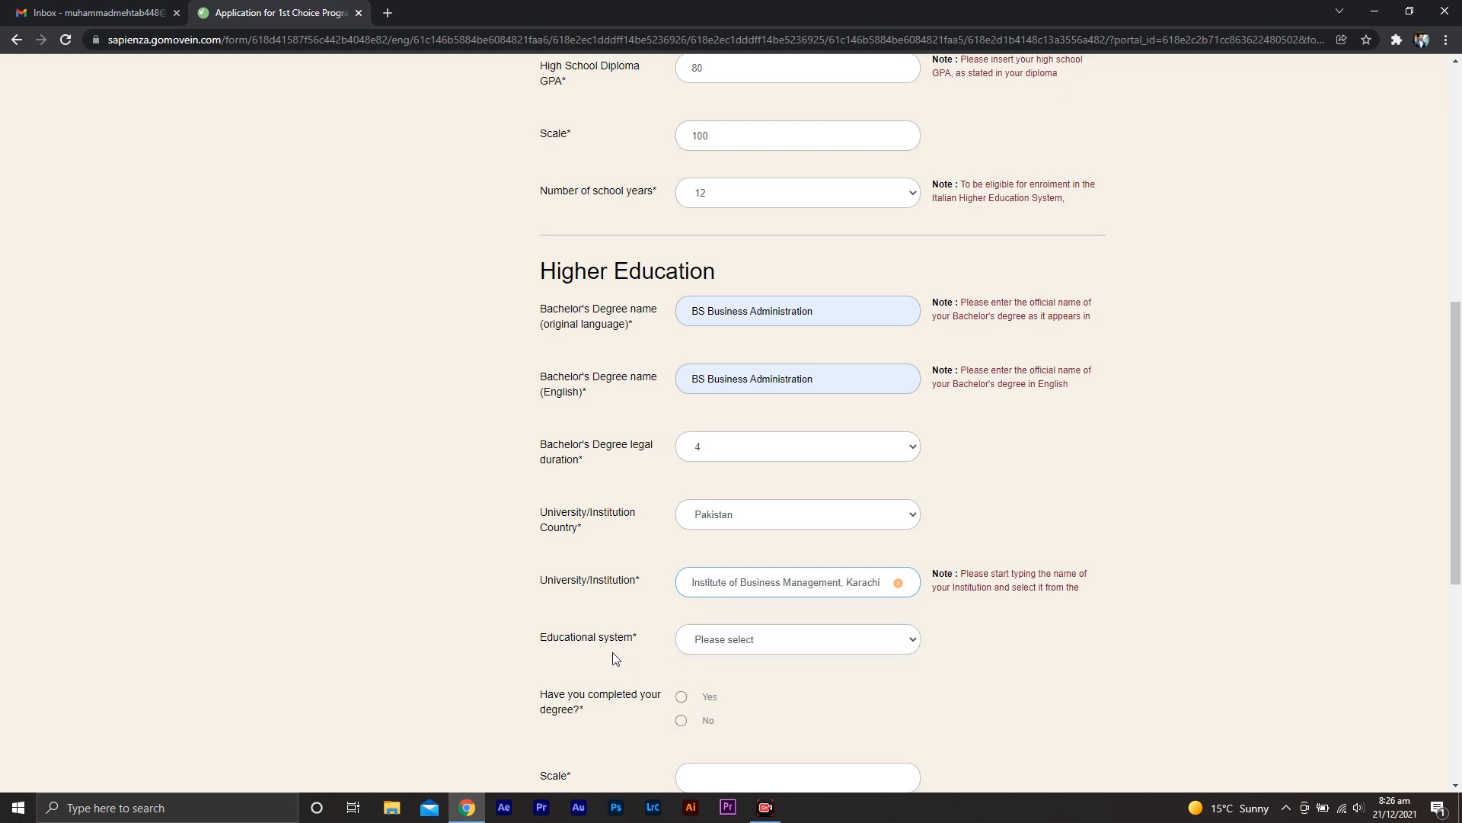
Set the degree's educational system to Non-Italian diploma and mark the degree as completed
{"action": "left_click", "coordinate": [791, 644]}
{"action": "left_click", "coordinate": [778, 690]}
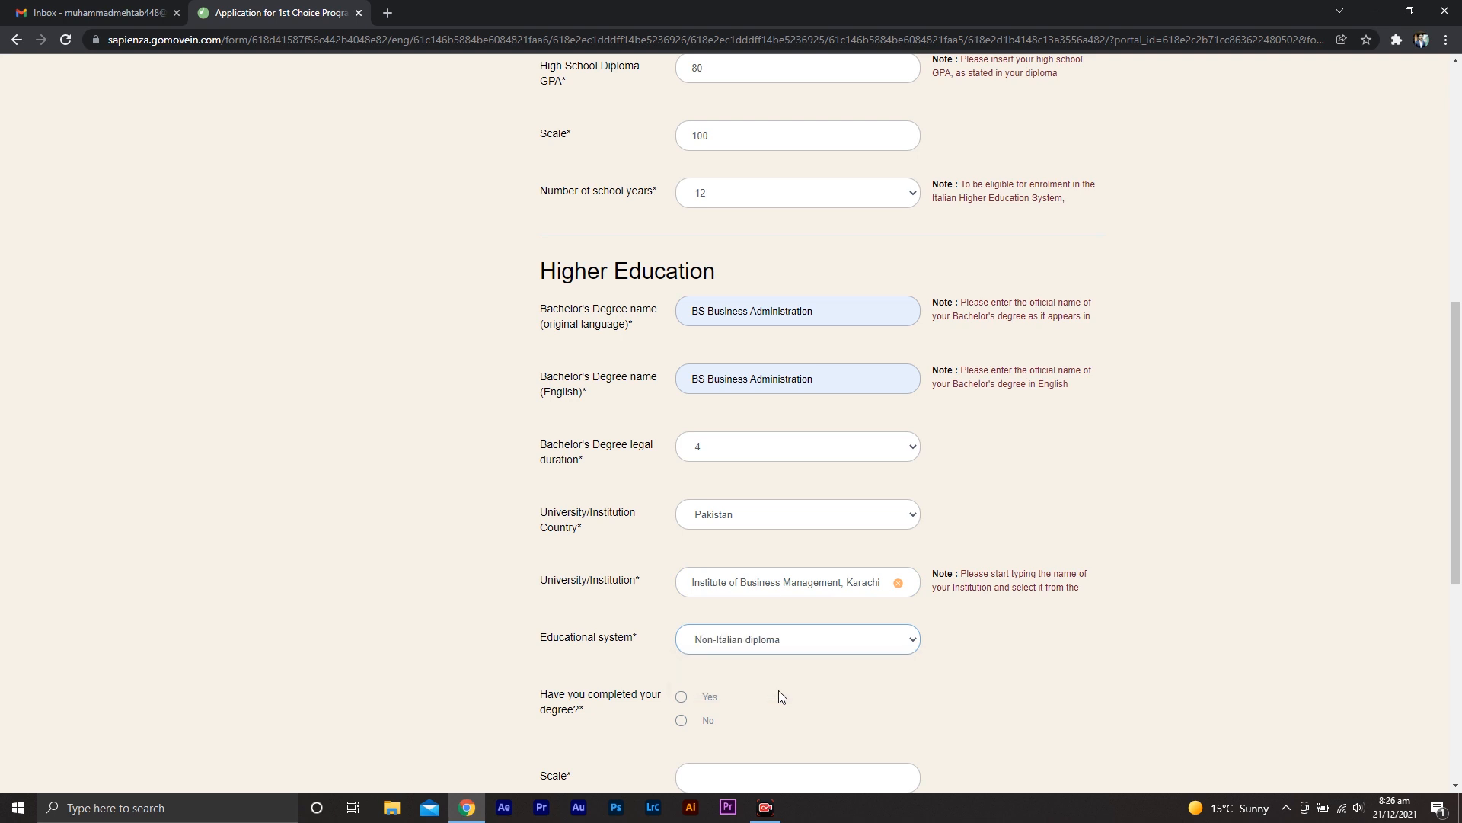
{"action": "left_click", "coordinate": [681, 697]}
Set the graduation date to 08 Feb 2020
{"action": "middle_click", "coordinate": [1050, 669]}
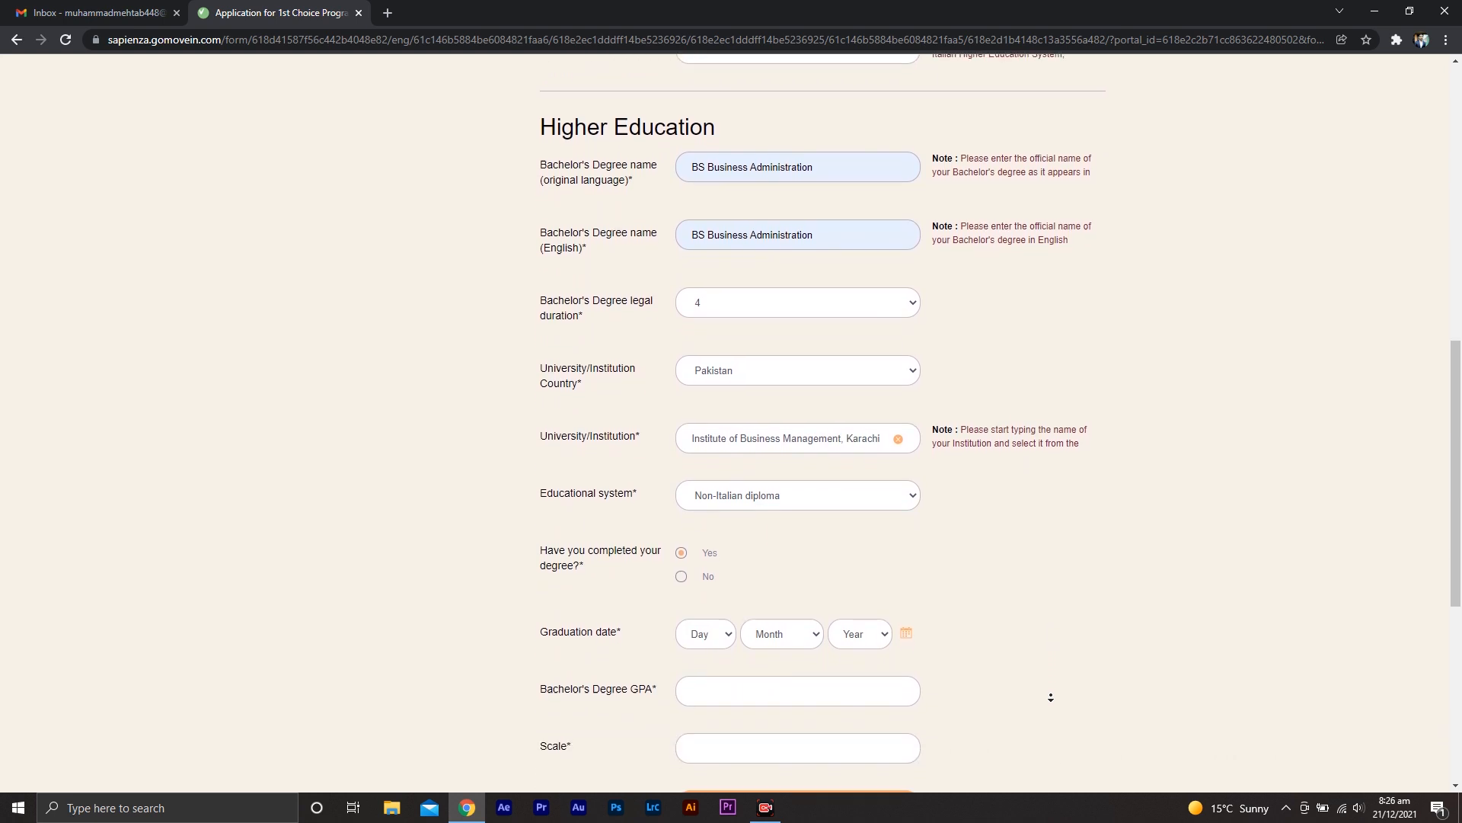
{"action": "middle_click", "coordinate": [1051, 697]}
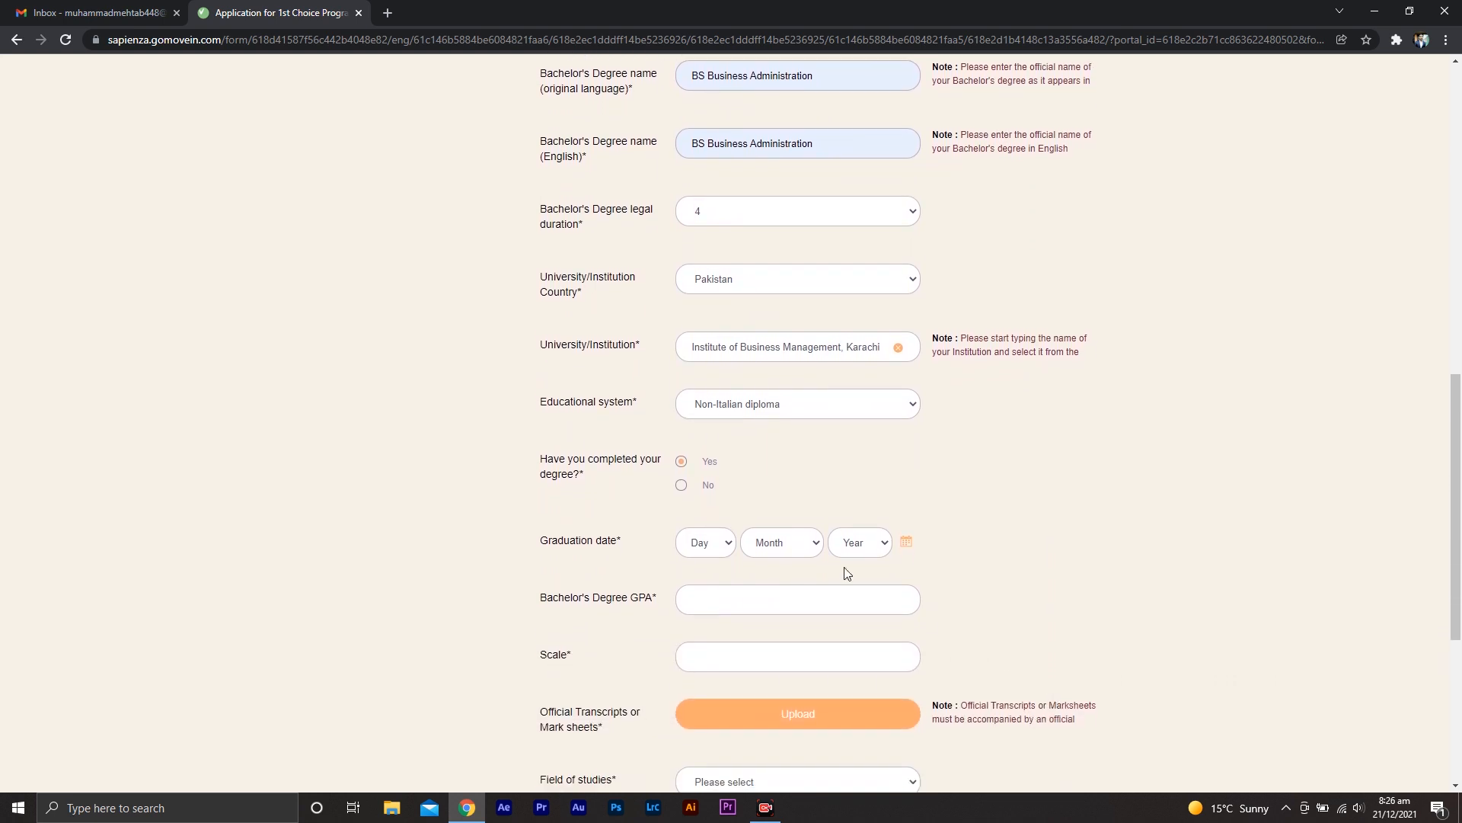
{"action": "left_click", "coordinate": [702, 544]}
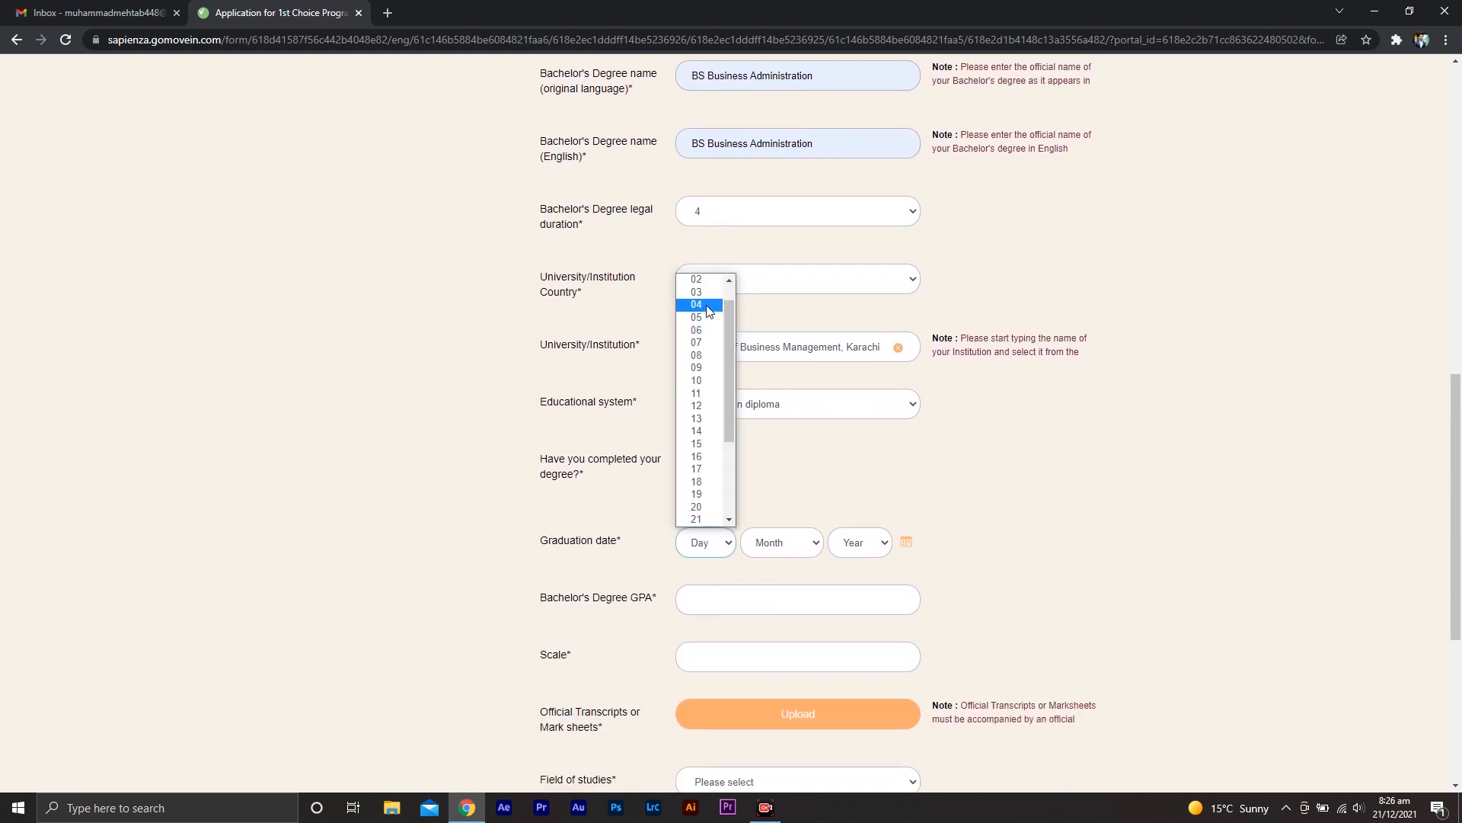
{"action": "left_click", "coordinate": [696, 355]}
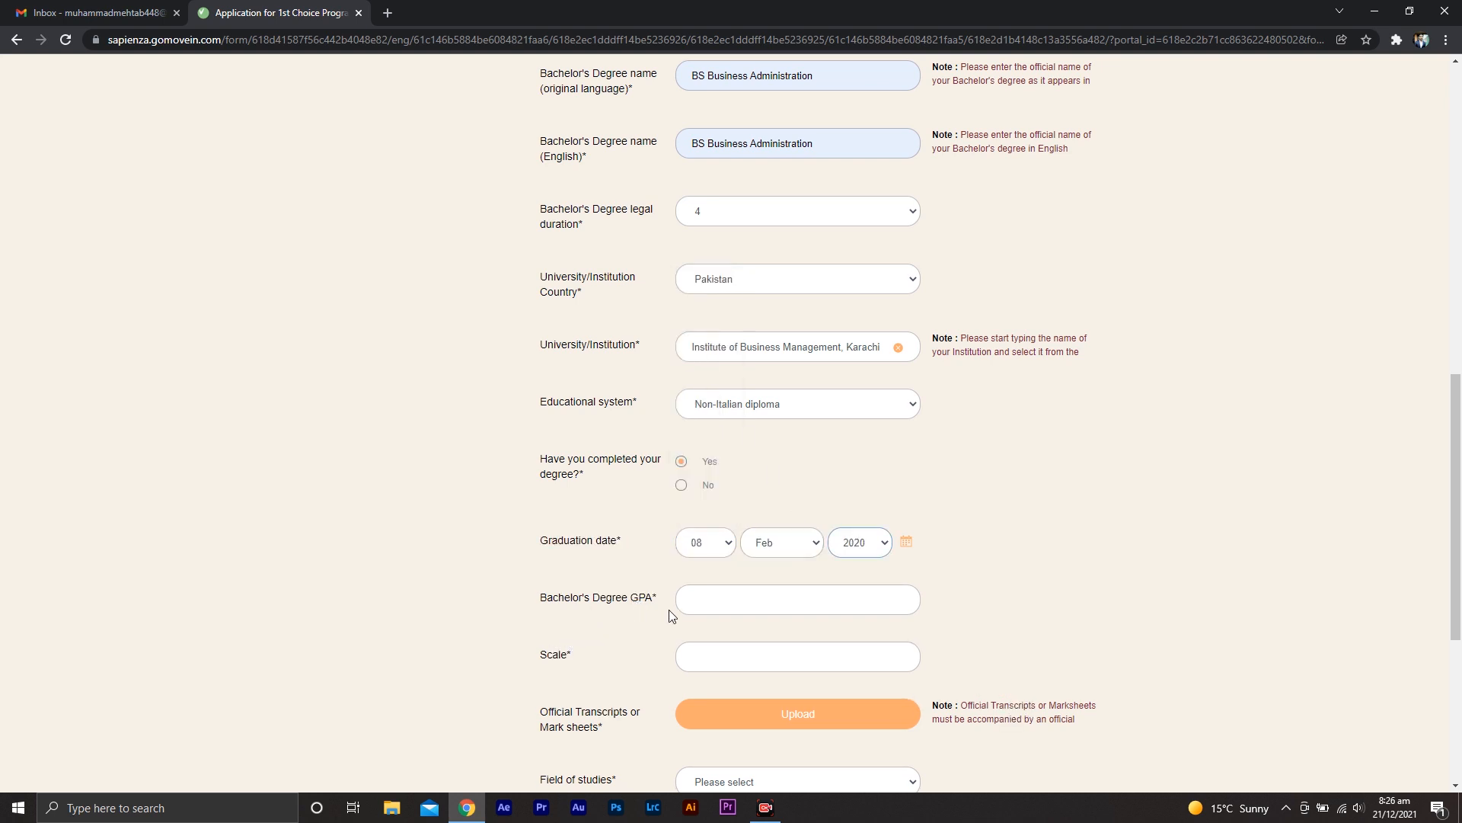
Enter 3.5 as the Bachelor's Degree GPA and 4 as the scale
{"action": "left_click", "coordinate": [729, 606]}
{"action": "type", "text": "3"}
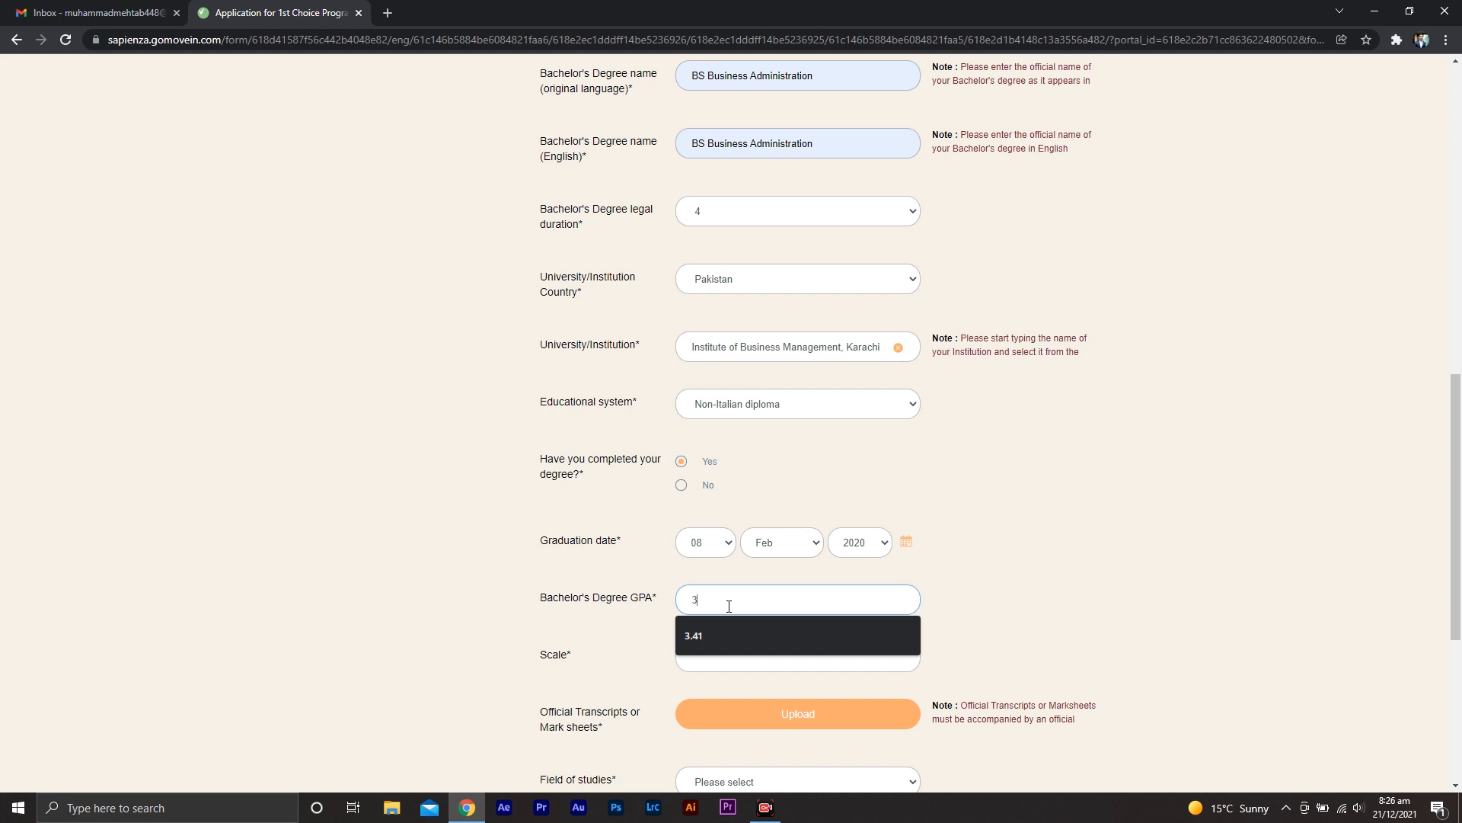
{"action": "type", "text": ".5"}
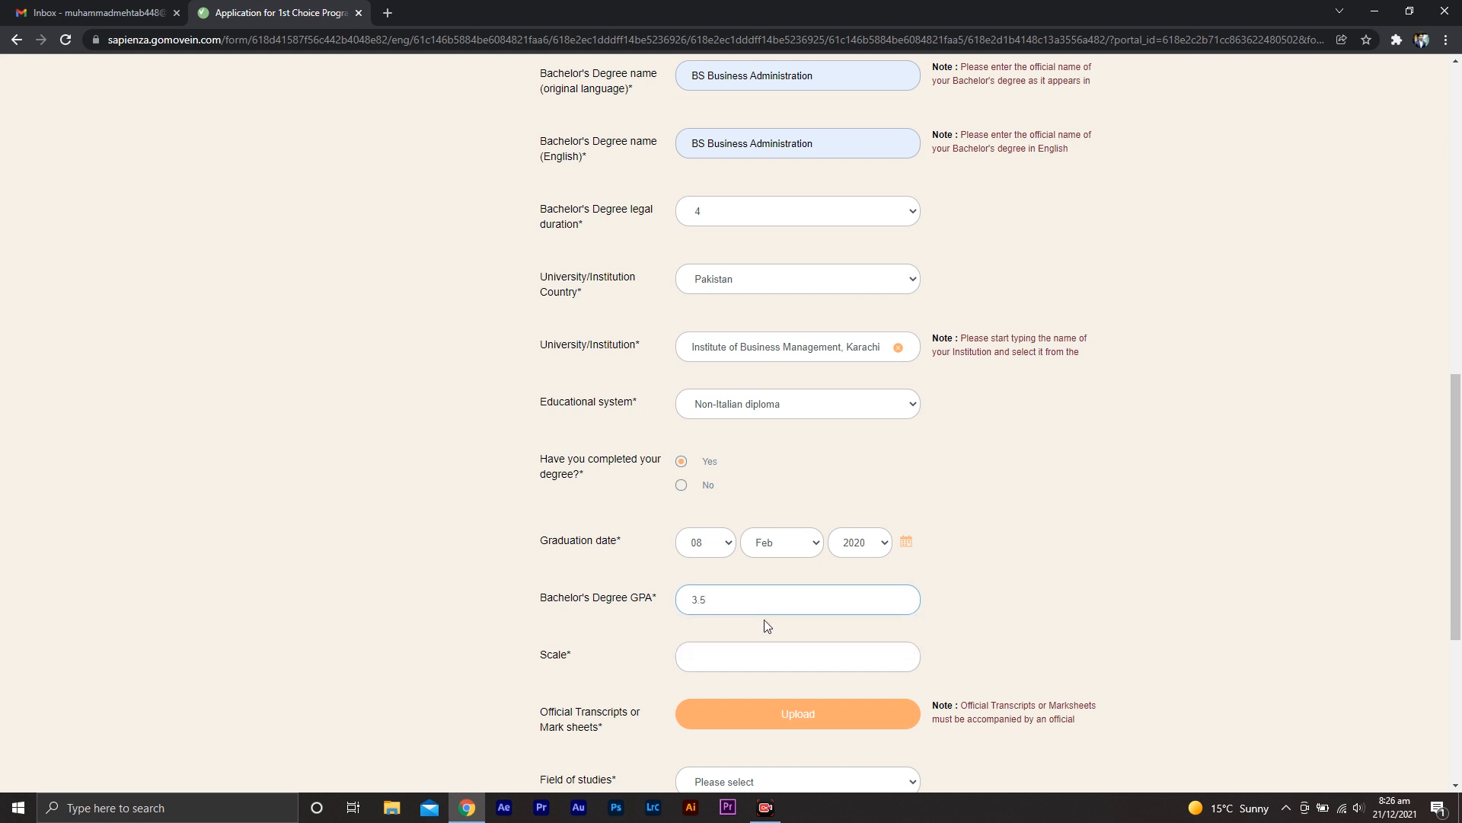
{"action": "left_click", "coordinate": [755, 658]}
{"action": "type", "text": "4"}
{"action": "left_click", "coordinate": [1163, 568]}
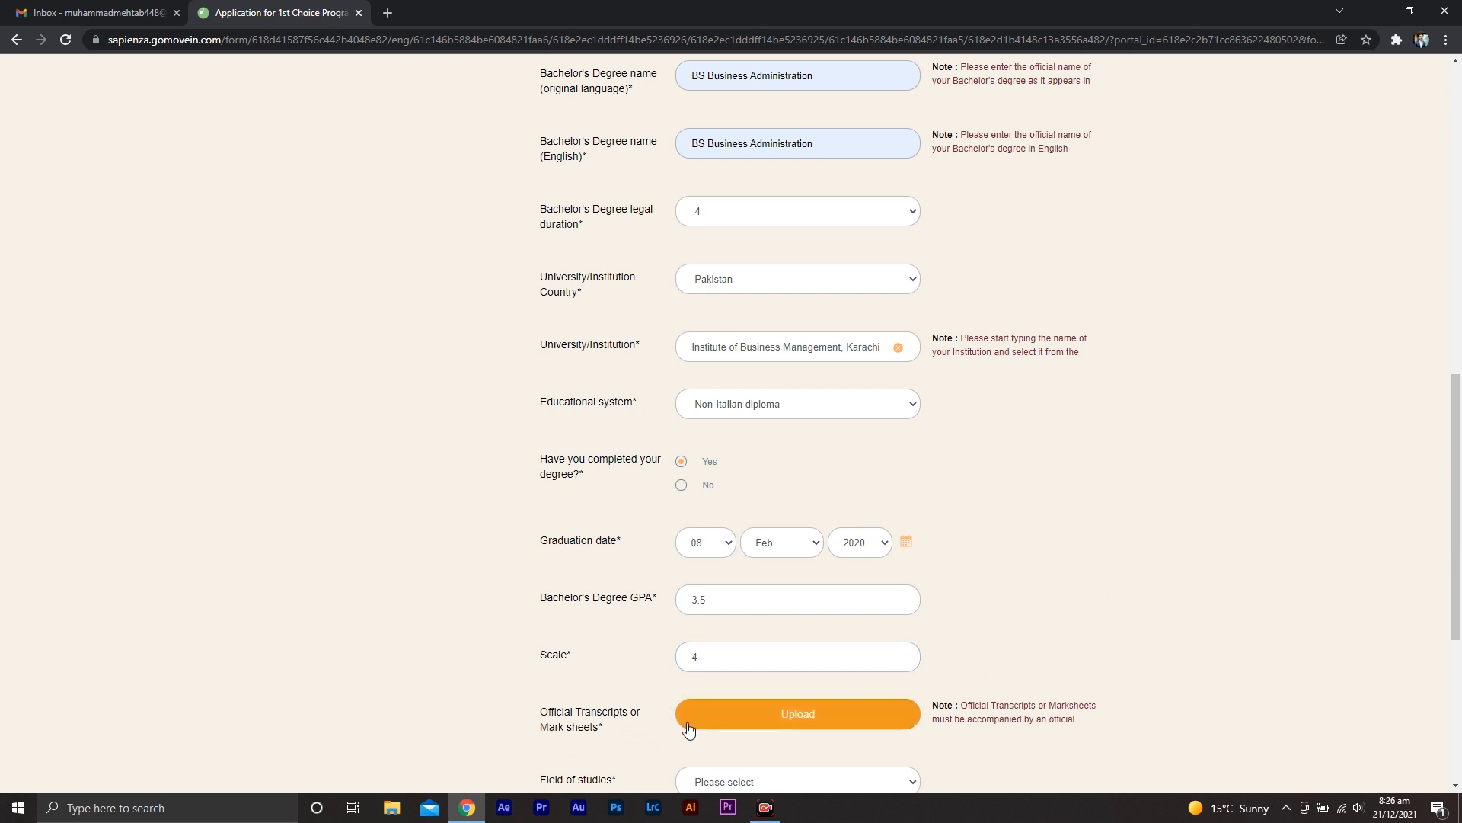
Upload SAMPLE UPLOAD from the Desktop as the official transcripts
{"action": "left_click", "coordinate": [757, 717]}
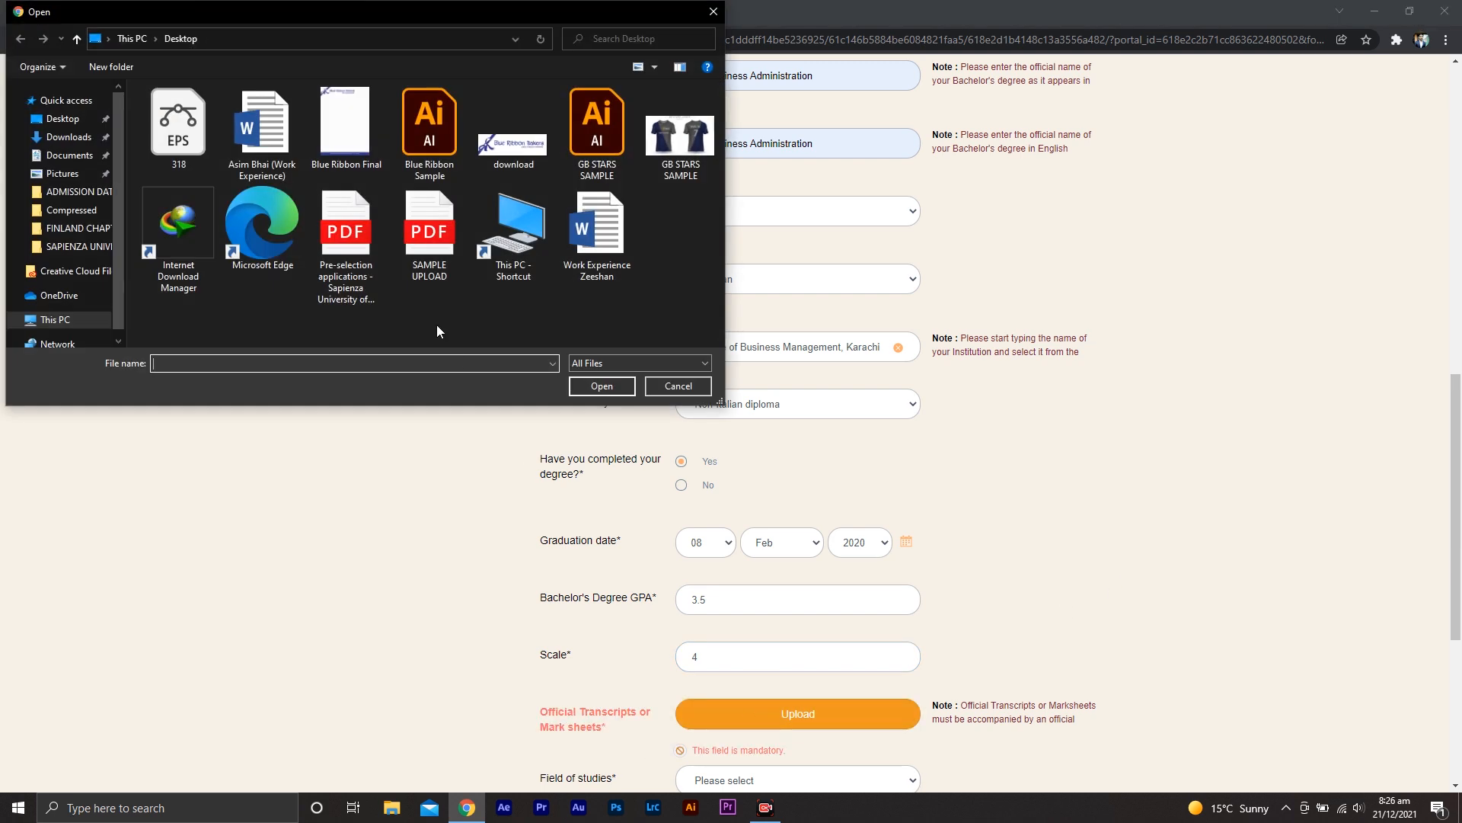
{"action": "left_click", "coordinate": [436, 250]}
{"action": "double_click", "coordinate": [437, 249]}
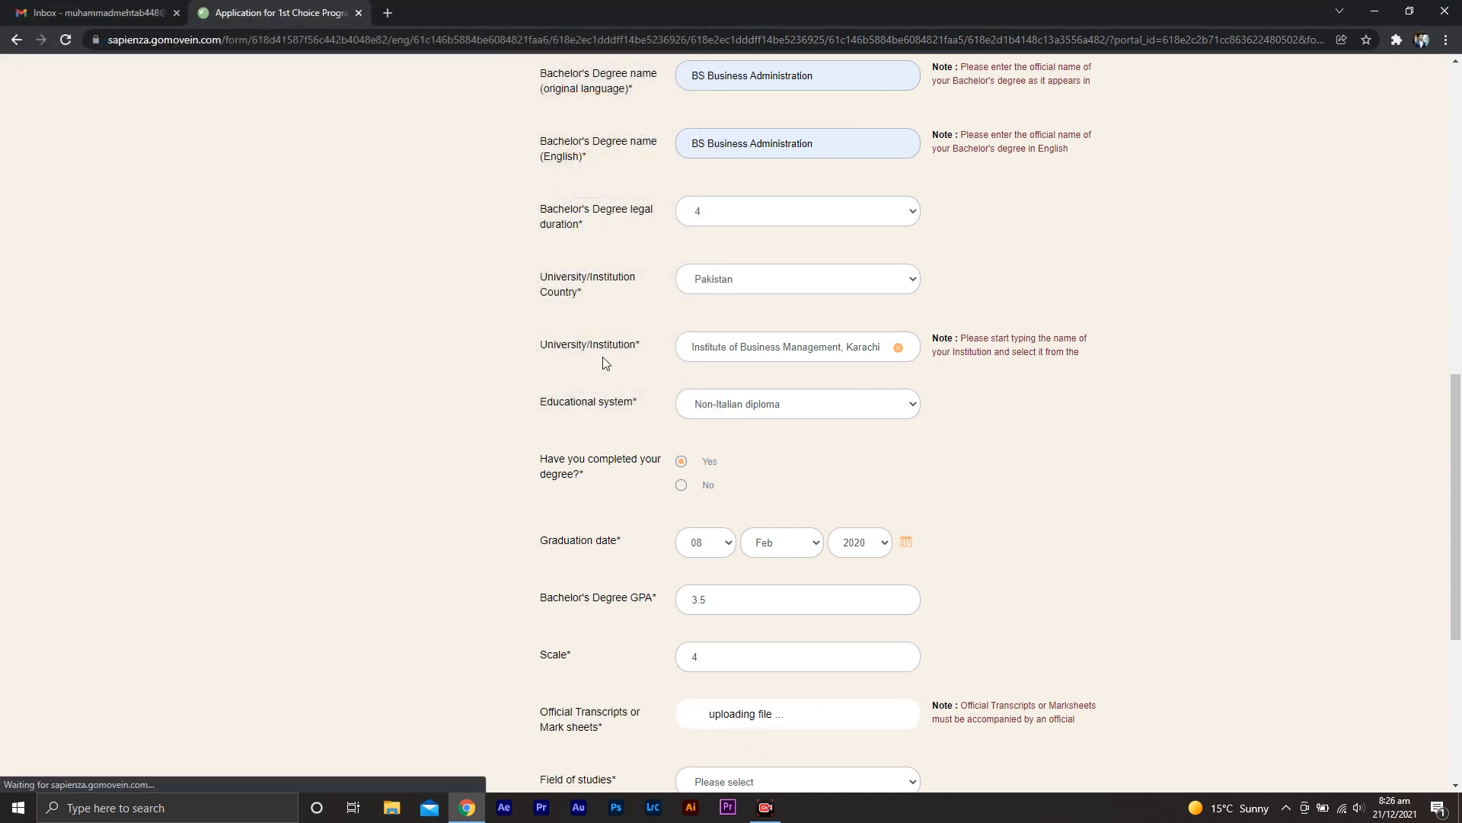
Set the field of studies to Economics, Business, Management and answer No for exchange included within degree
{"action": "middle_click", "coordinate": [1158, 557]}
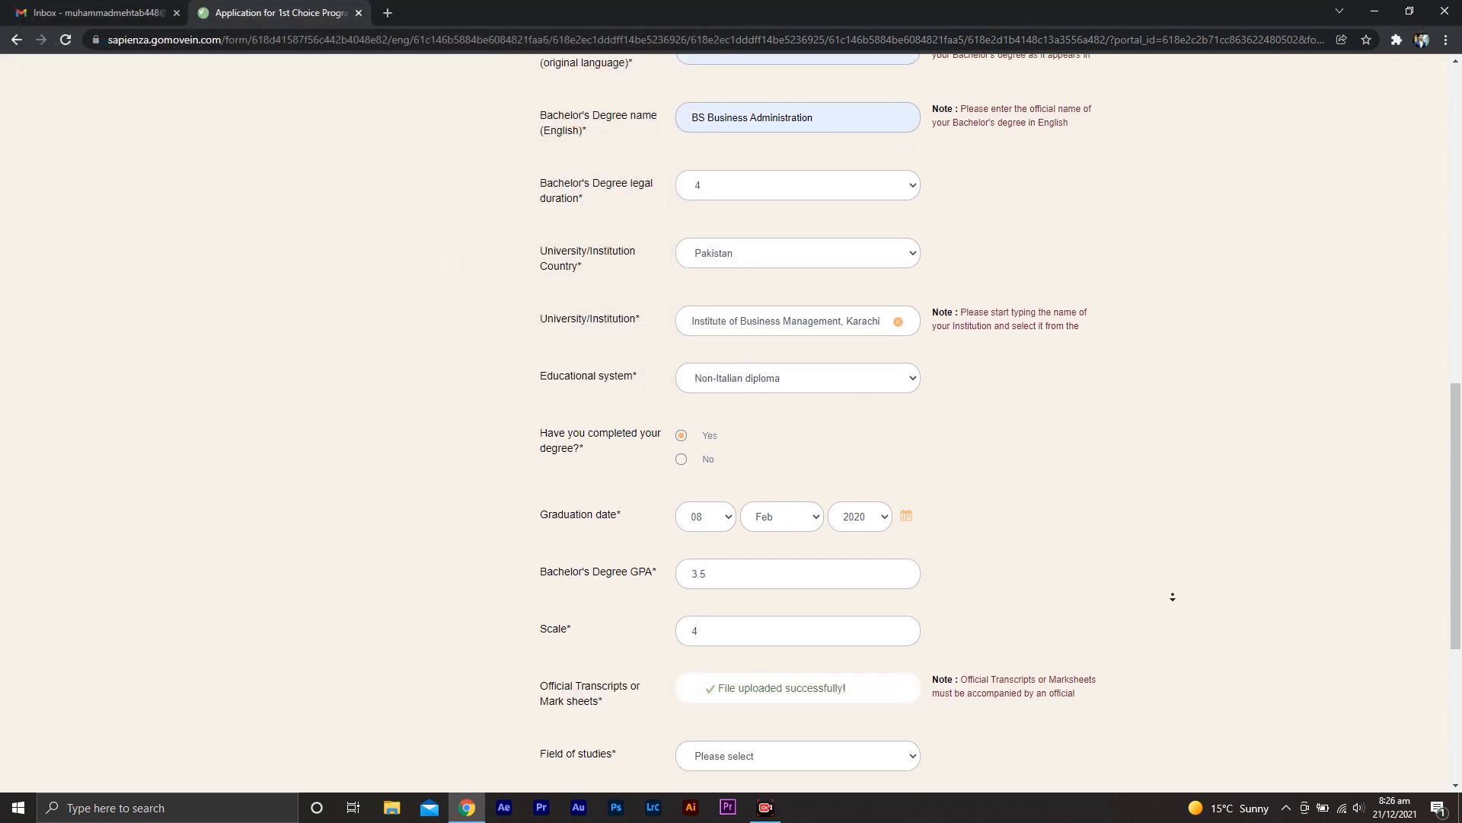
{"action": "middle_click", "coordinate": [1173, 597]}
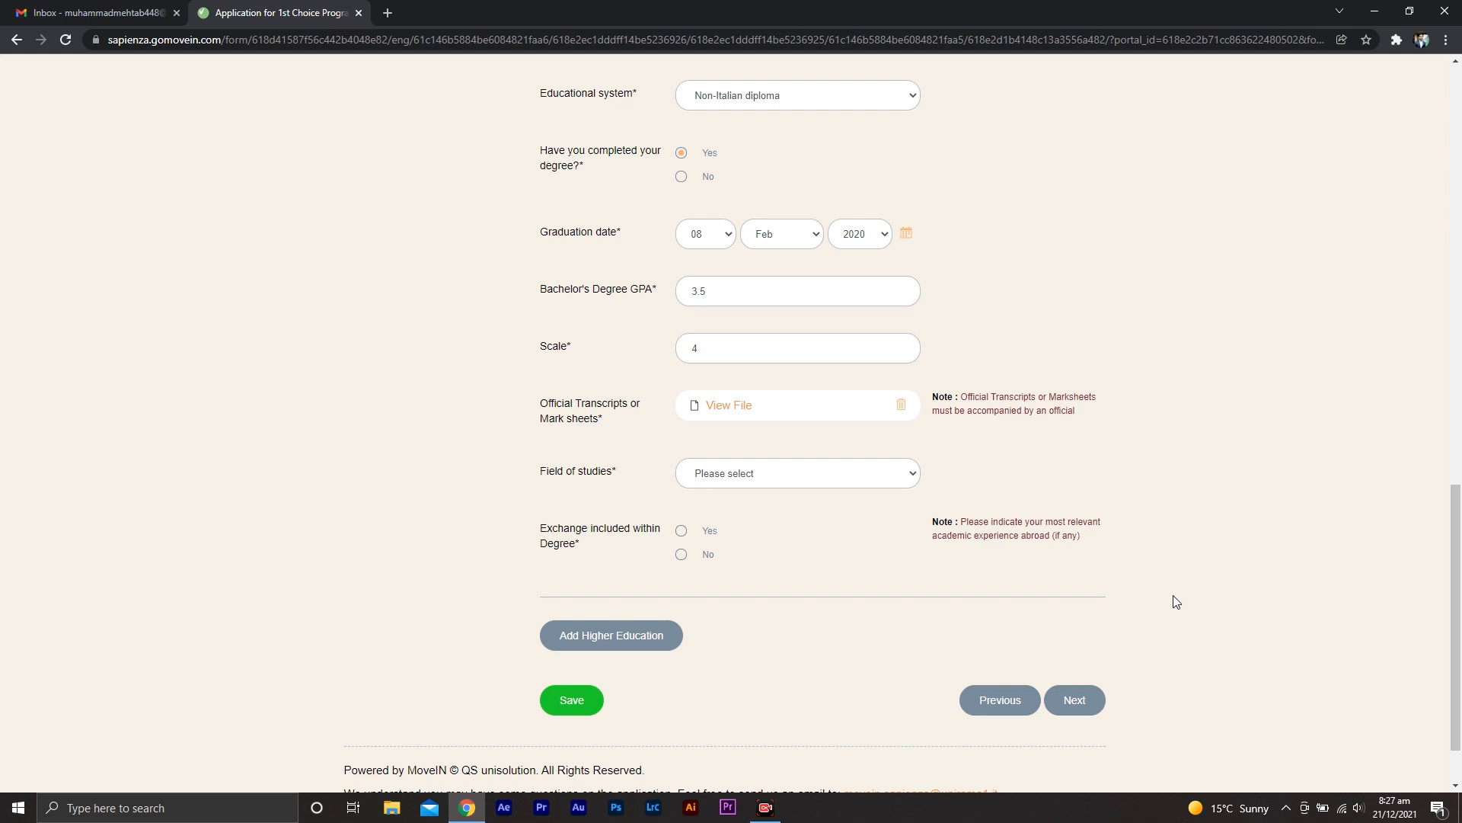
{"action": "left_click", "coordinate": [821, 478]}
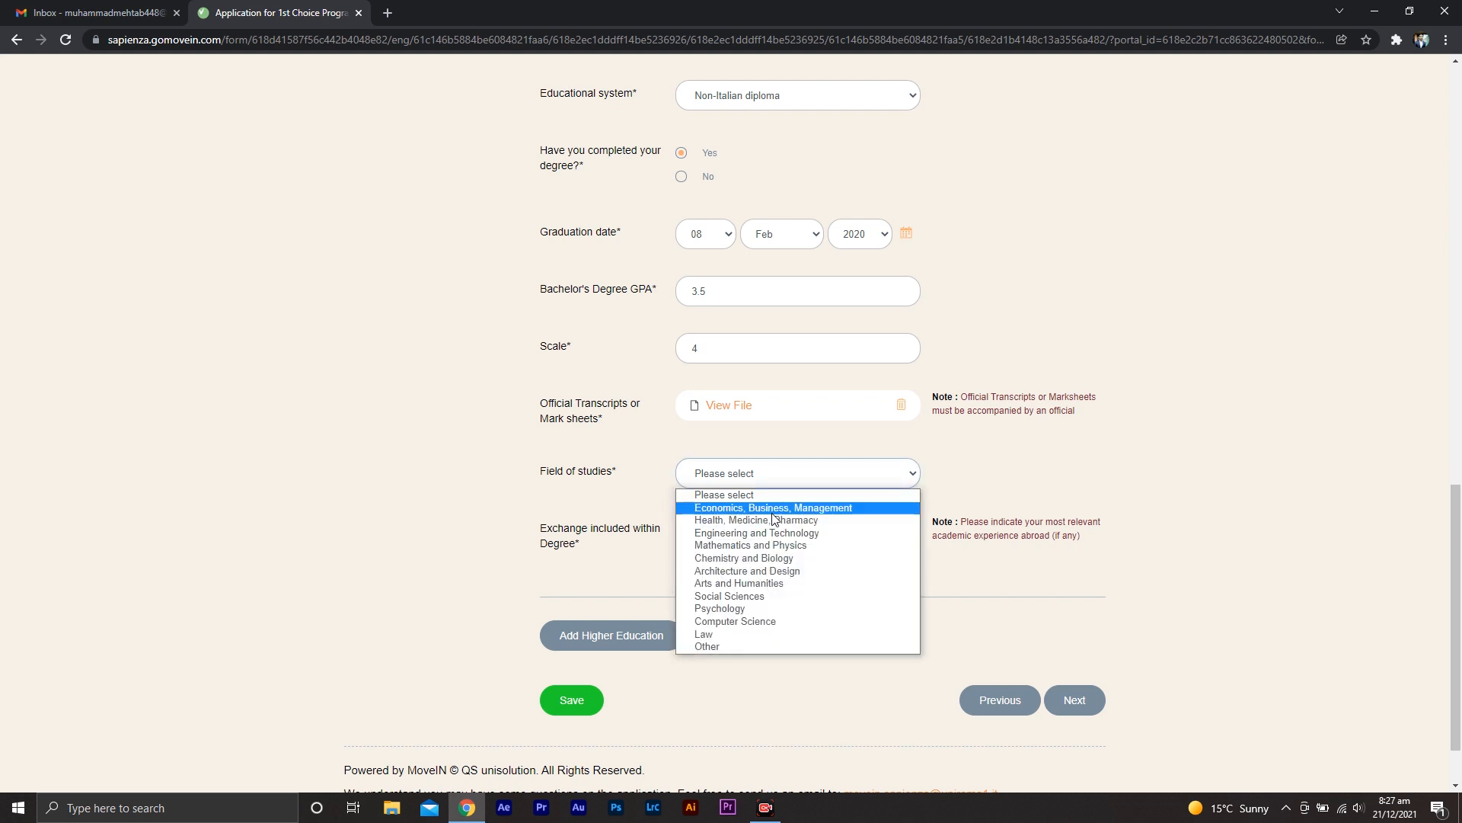
{"action": "left_click", "coordinate": [774, 508]}
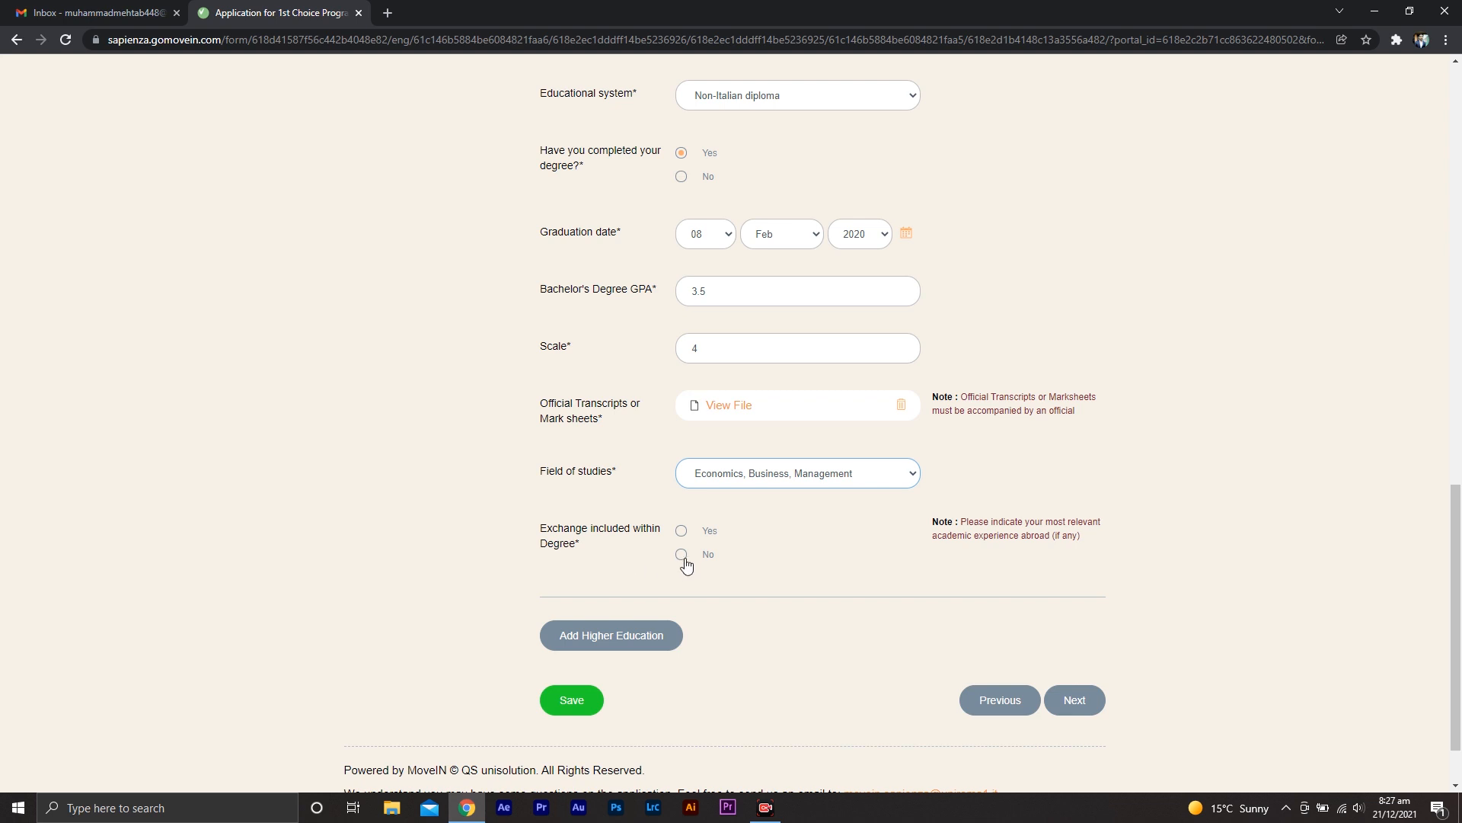
{"action": "left_click", "coordinate": [684, 560]}
Continue to Professional Experience and answer Yes to having professional experience
{"action": "left_click", "coordinate": [1100, 711]}
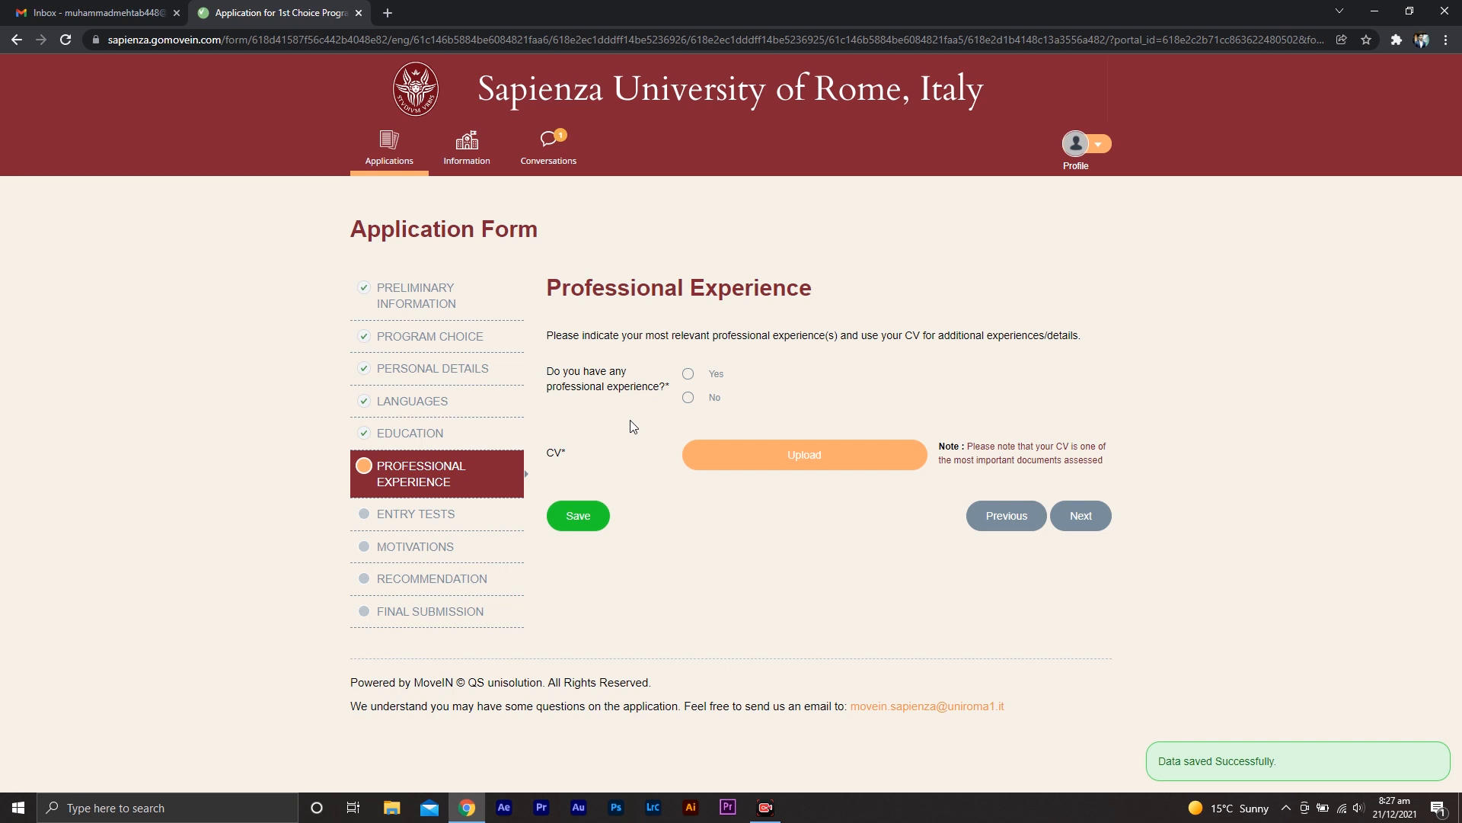
{"action": "left_click", "coordinate": [688, 374]}
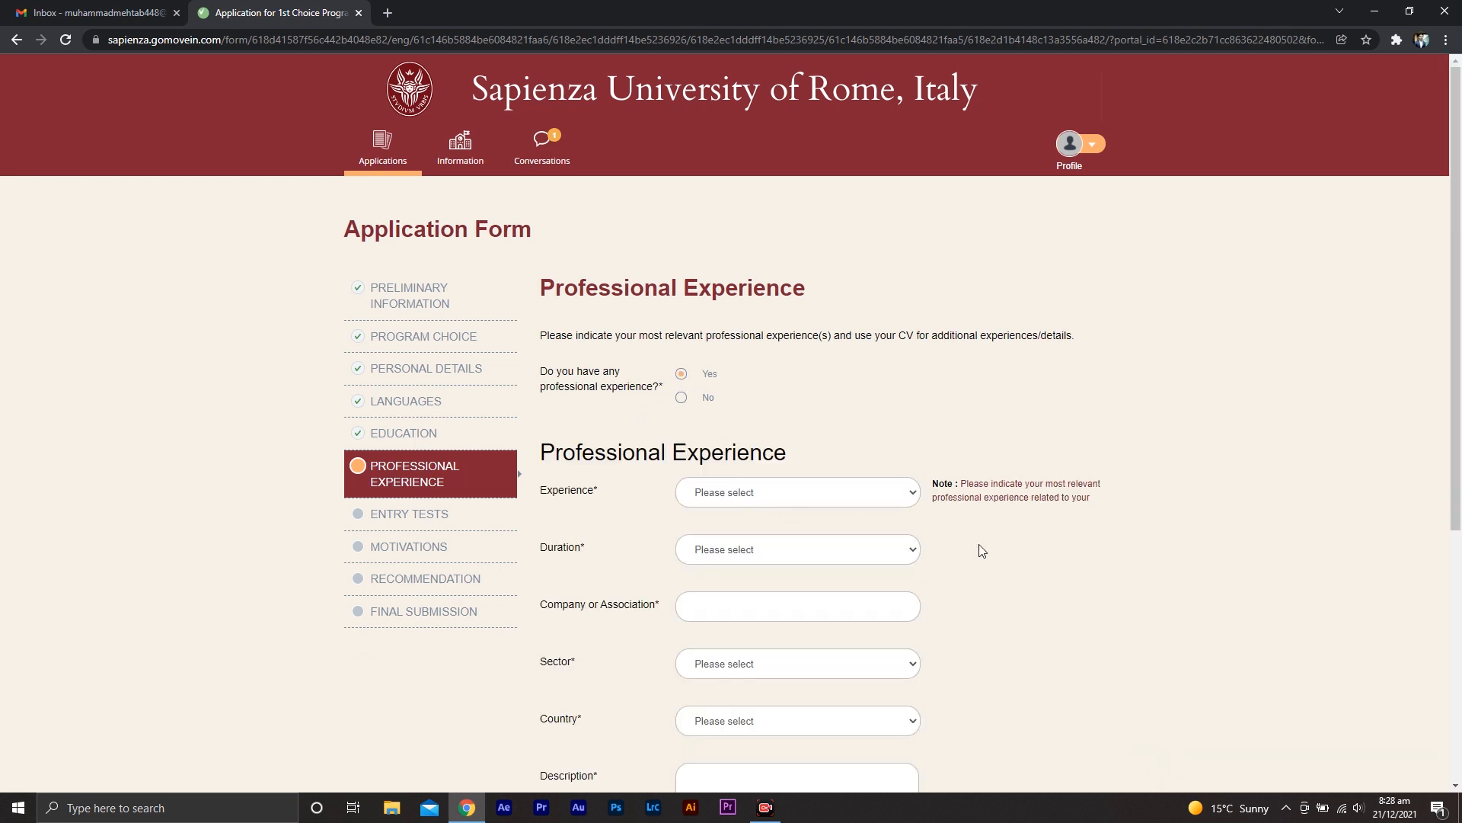
{"action": "scroll", "coordinate": [986, 580], "scroll_direction": "down", "scroll_amount": 3}
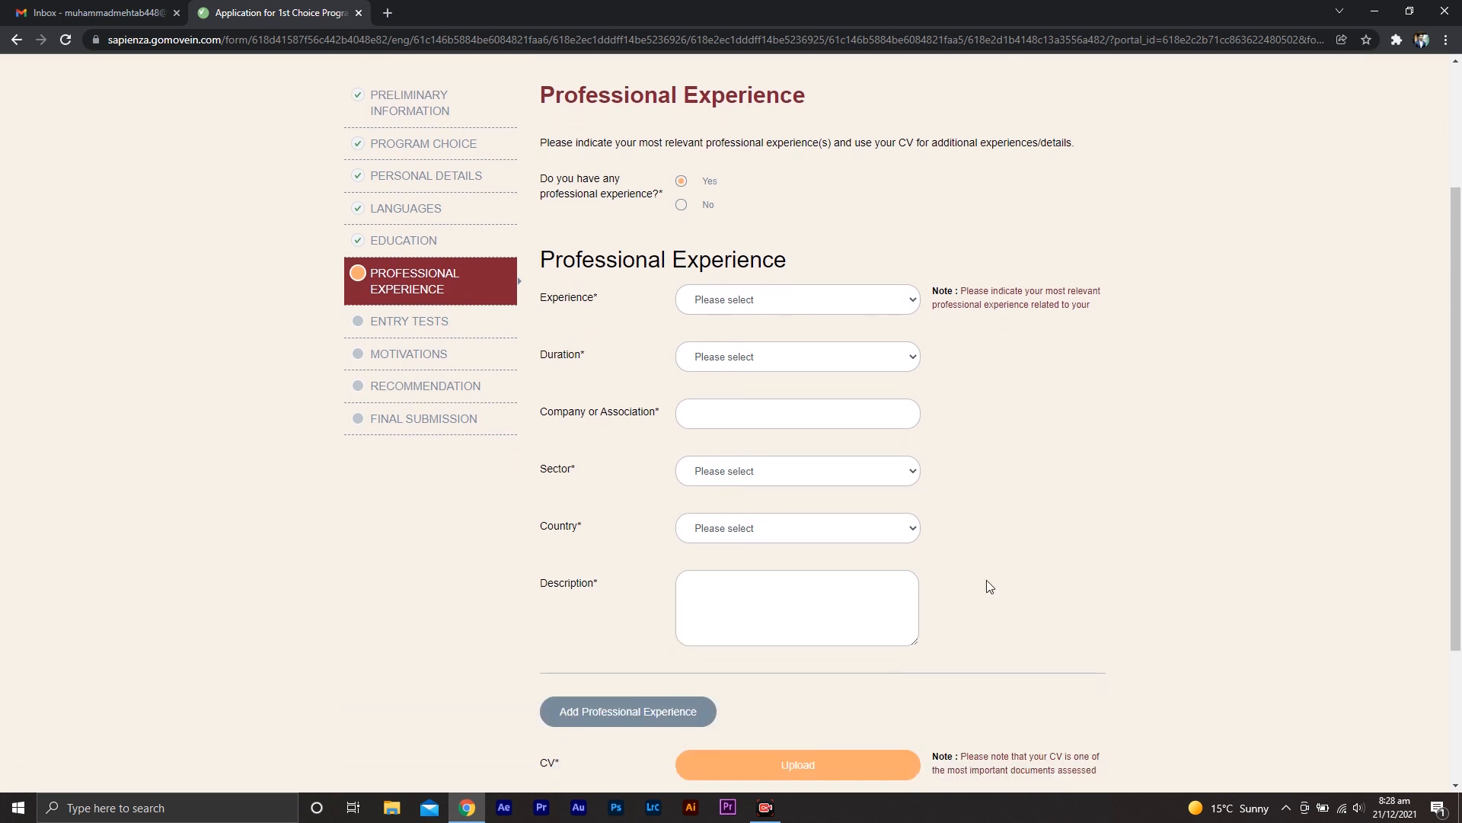
Set the experience type to Full-time and the duration to 1 to 2 years
{"action": "left_click", "coordinate": [823, 302]}
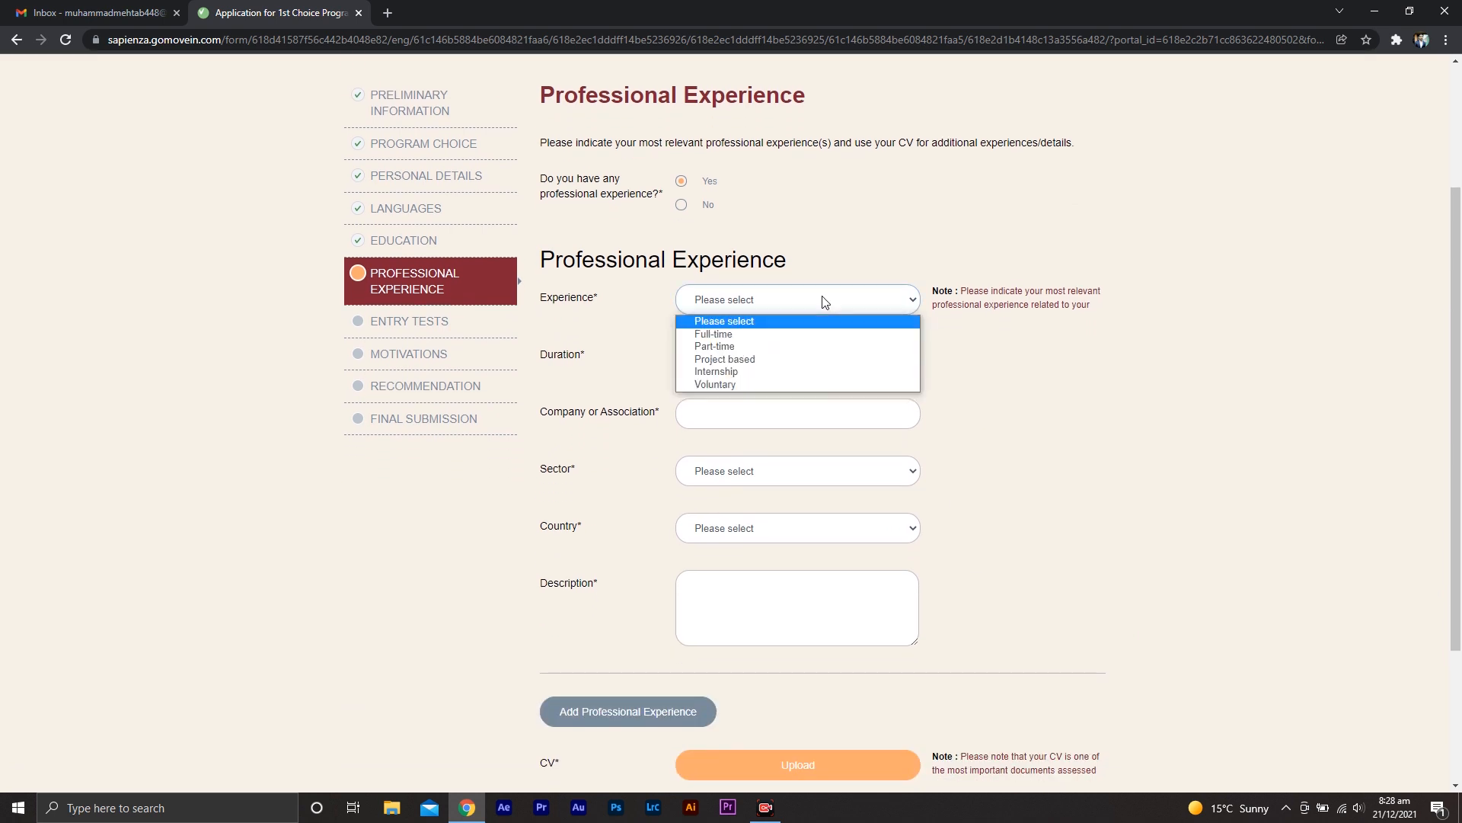
{"action": "left_click", "coordinate": [808, 343]}
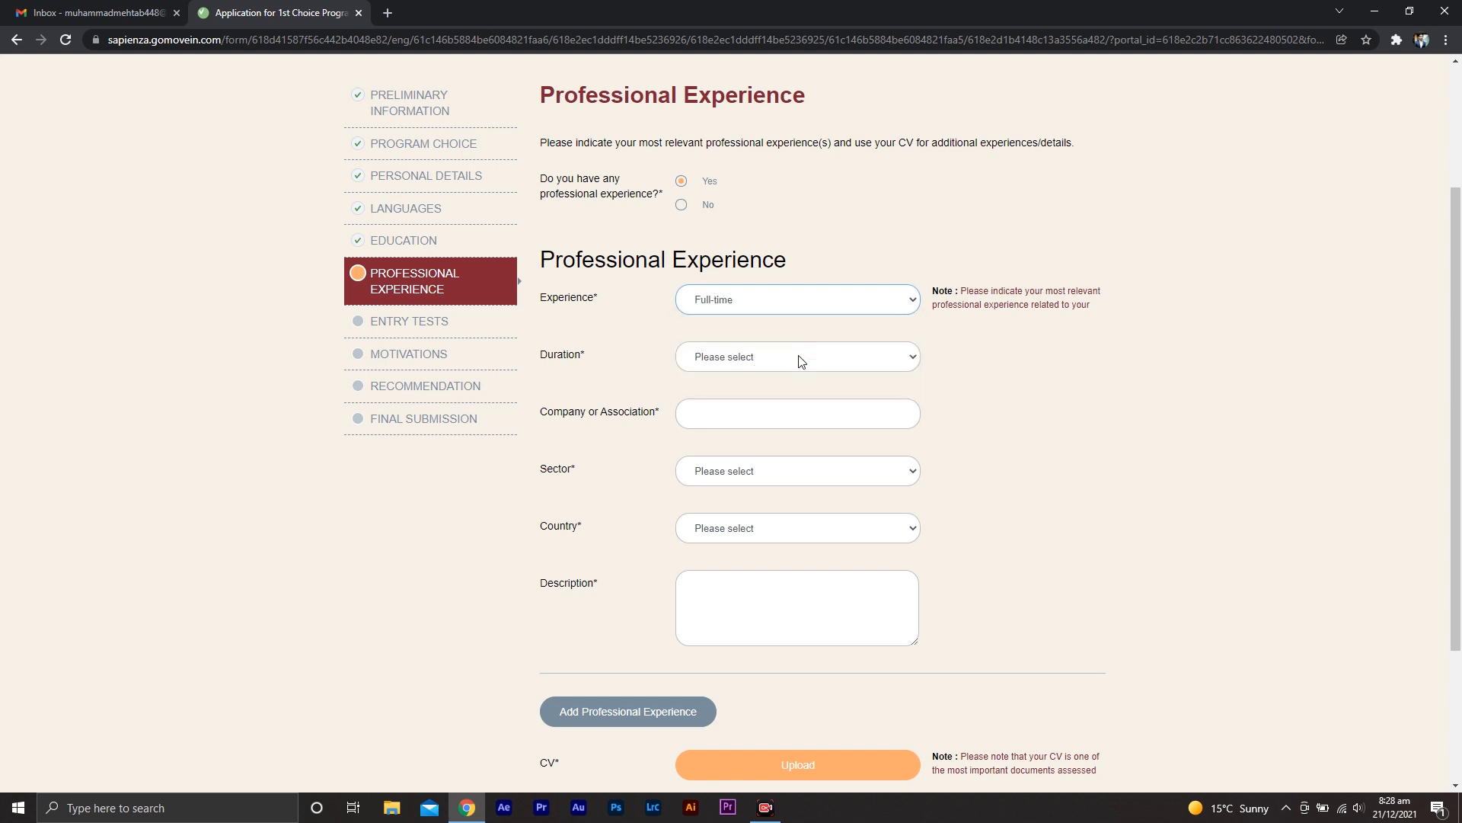
{"action": "left_click", "coordinate": [792, 363]}
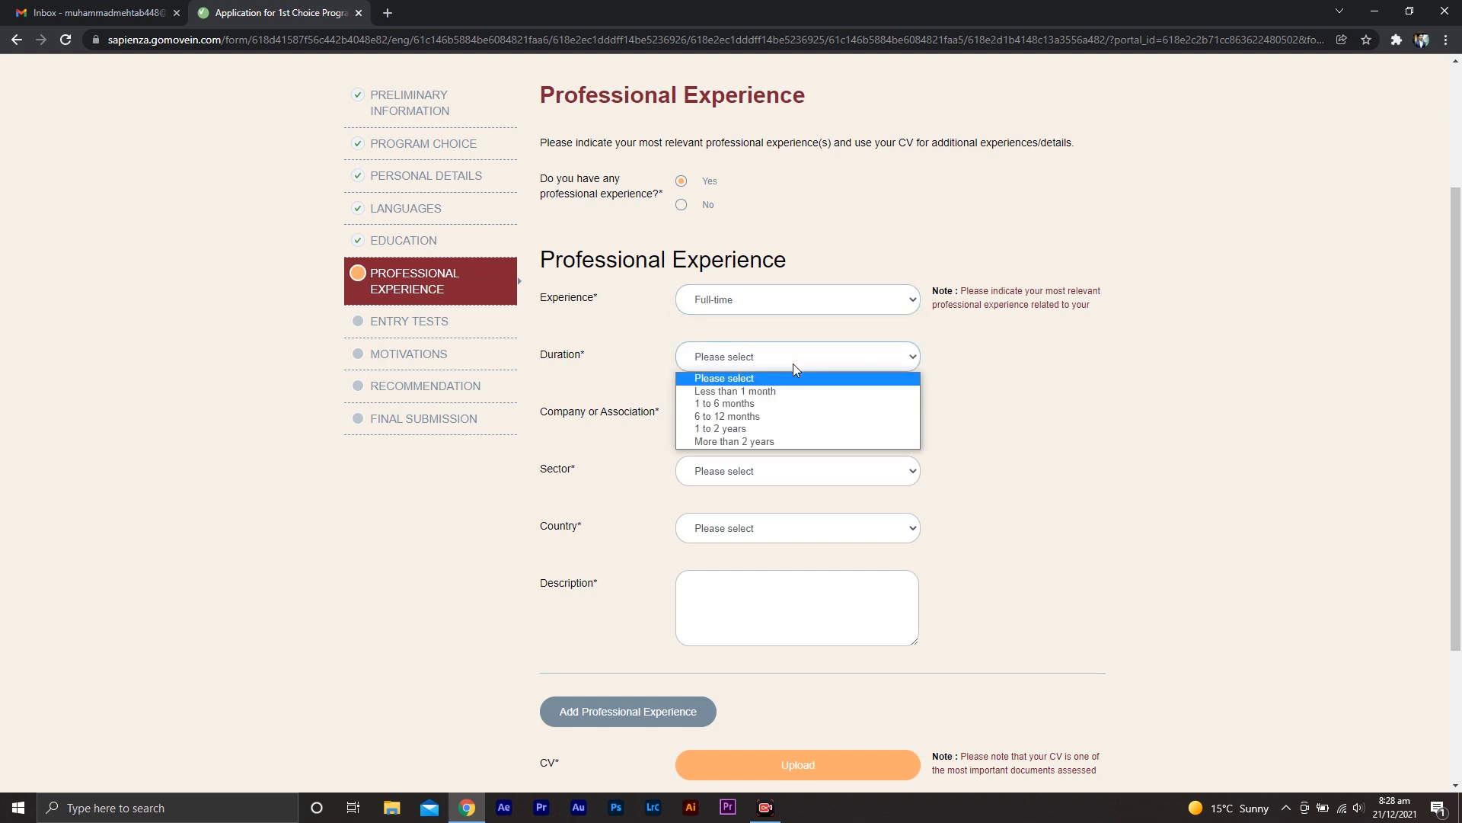
{"action": "left_click", "coordinate": [784, 429]}
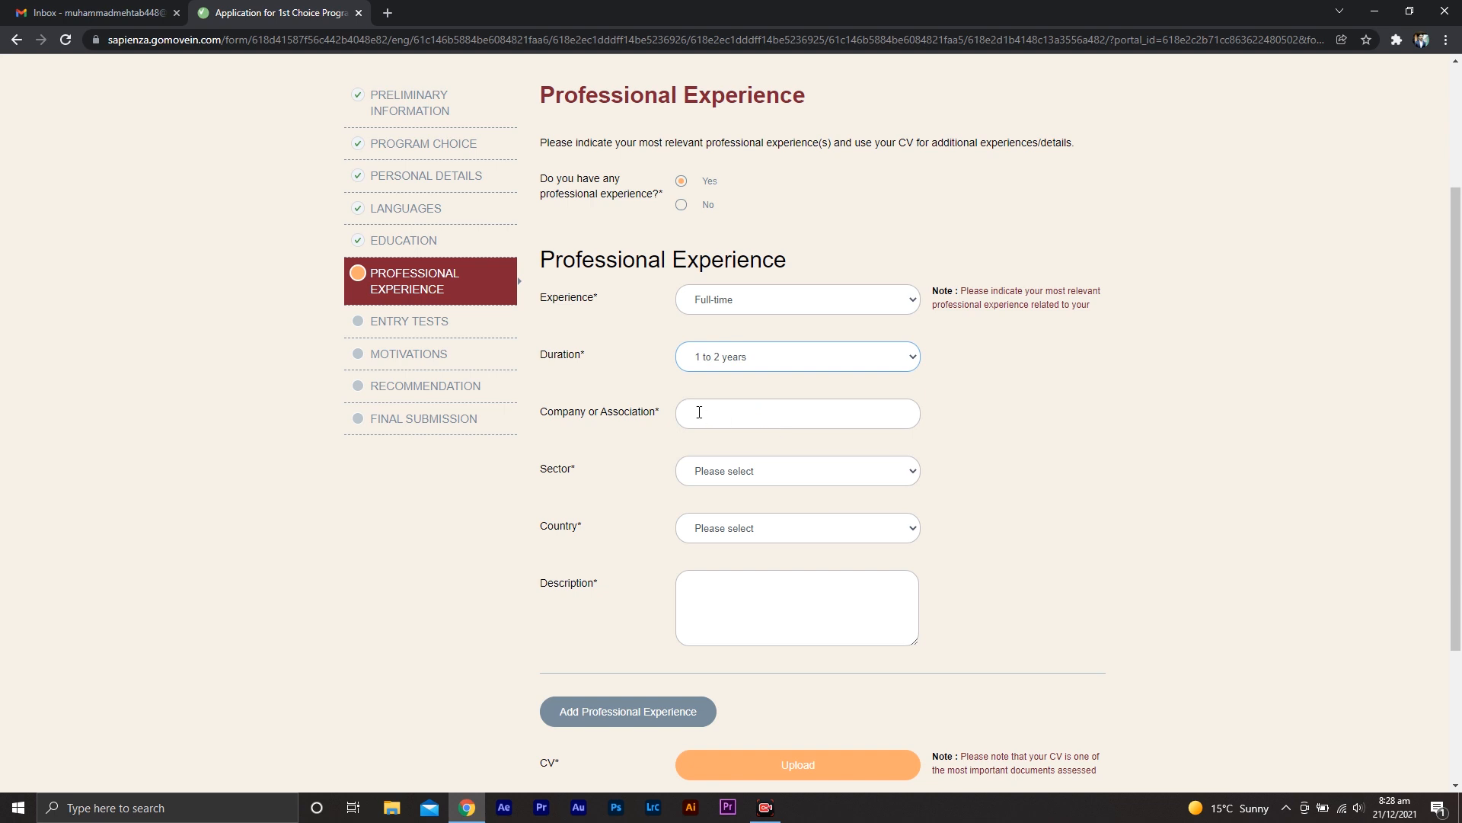
Enter ghj as the company and set the sector to Accountancy, banking and finance
{"action": "left_click", "coordinate": [732, 419]}
{"action": "type", "text": "ghj"}
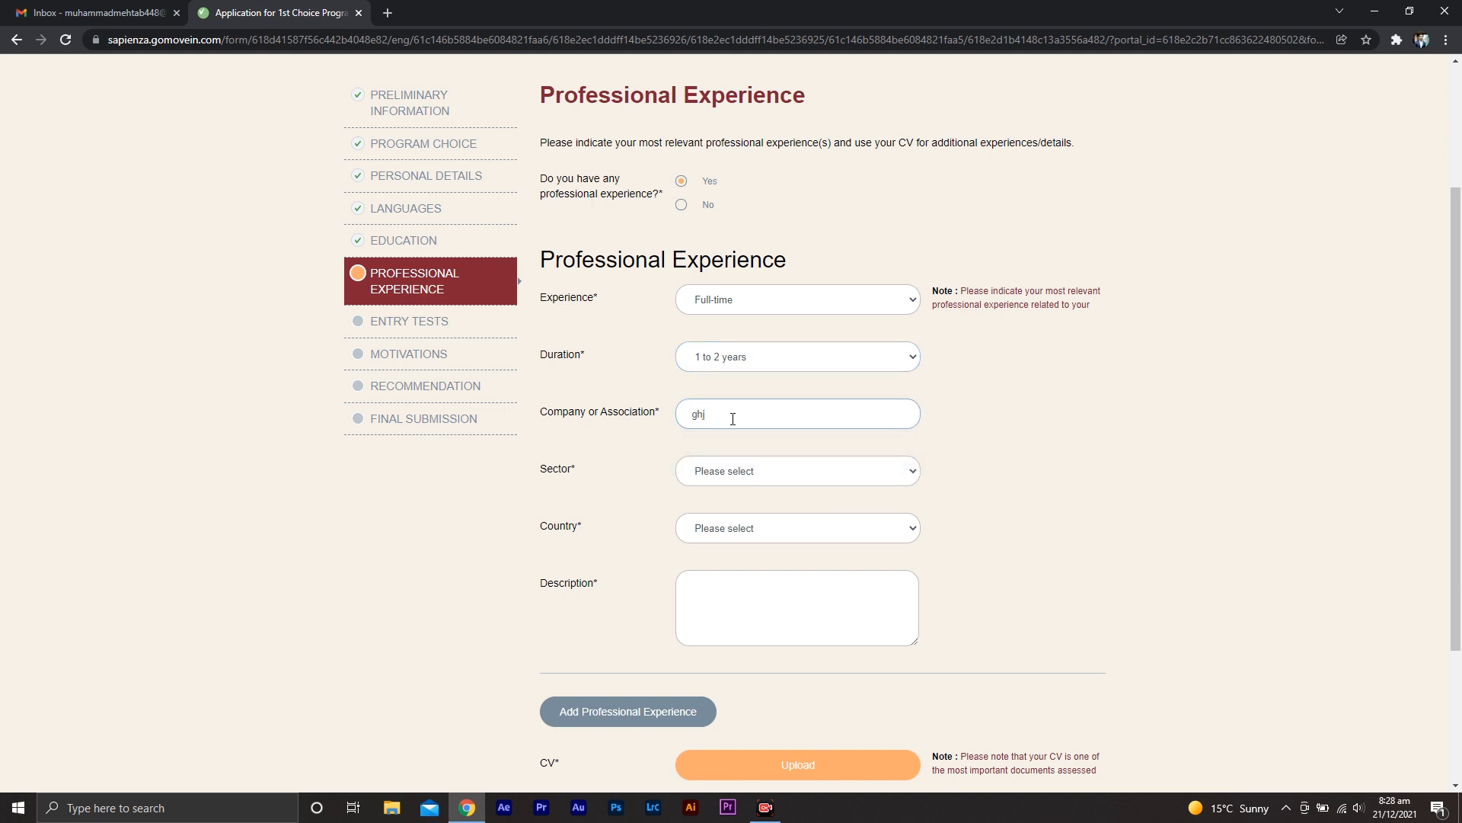
{"action": "left_click", "coordinate": [751, 480]}
{"action": "left_click", "coordinate": [747, 502]}
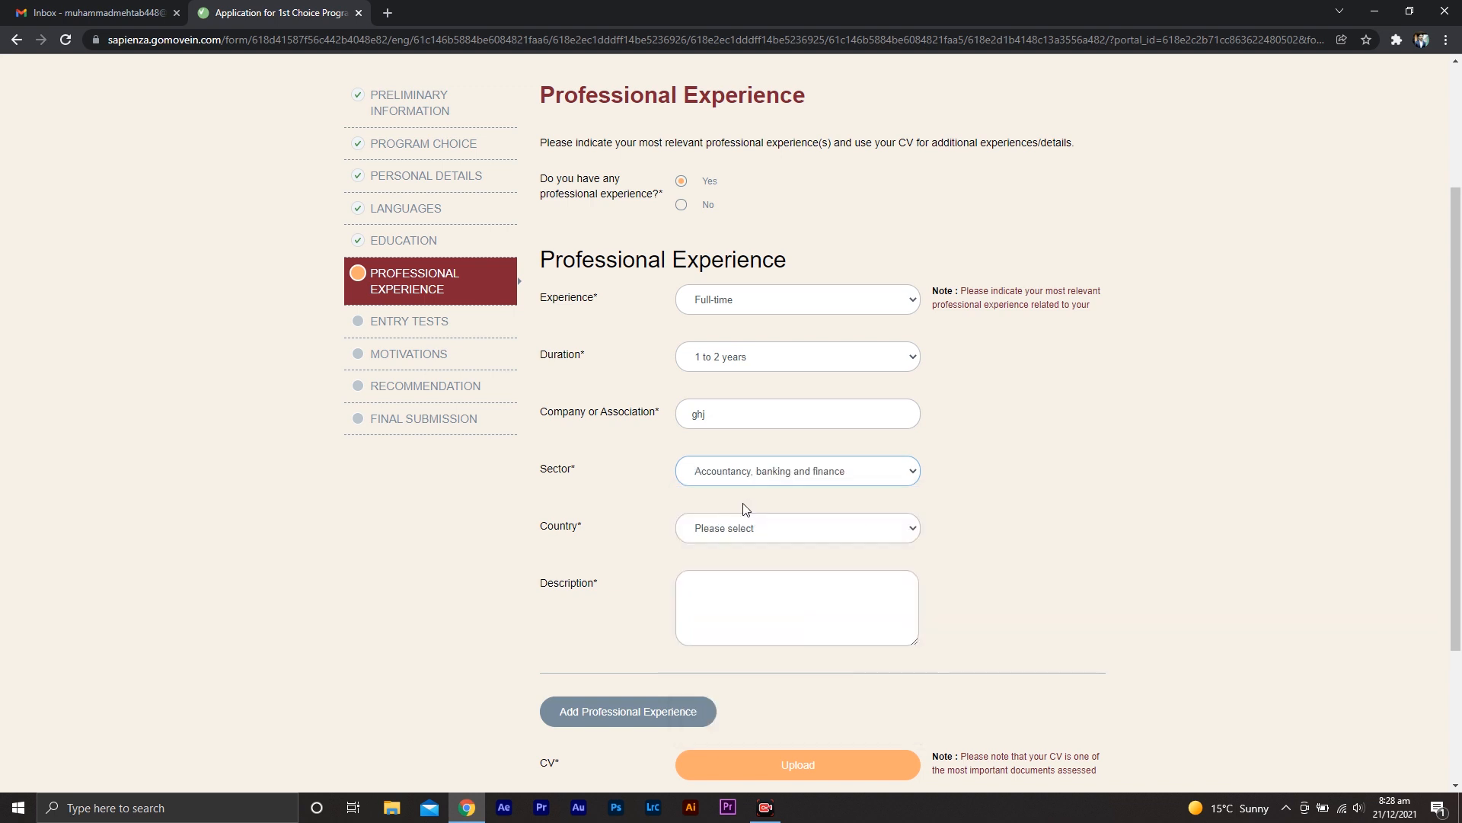
Set the country to Pakistan and enter gkhdskjsjdiljdskl; as the experience description
{"action": "left_click", "coordinate": [733, 537]}
{"action": "type", "text": "p"}
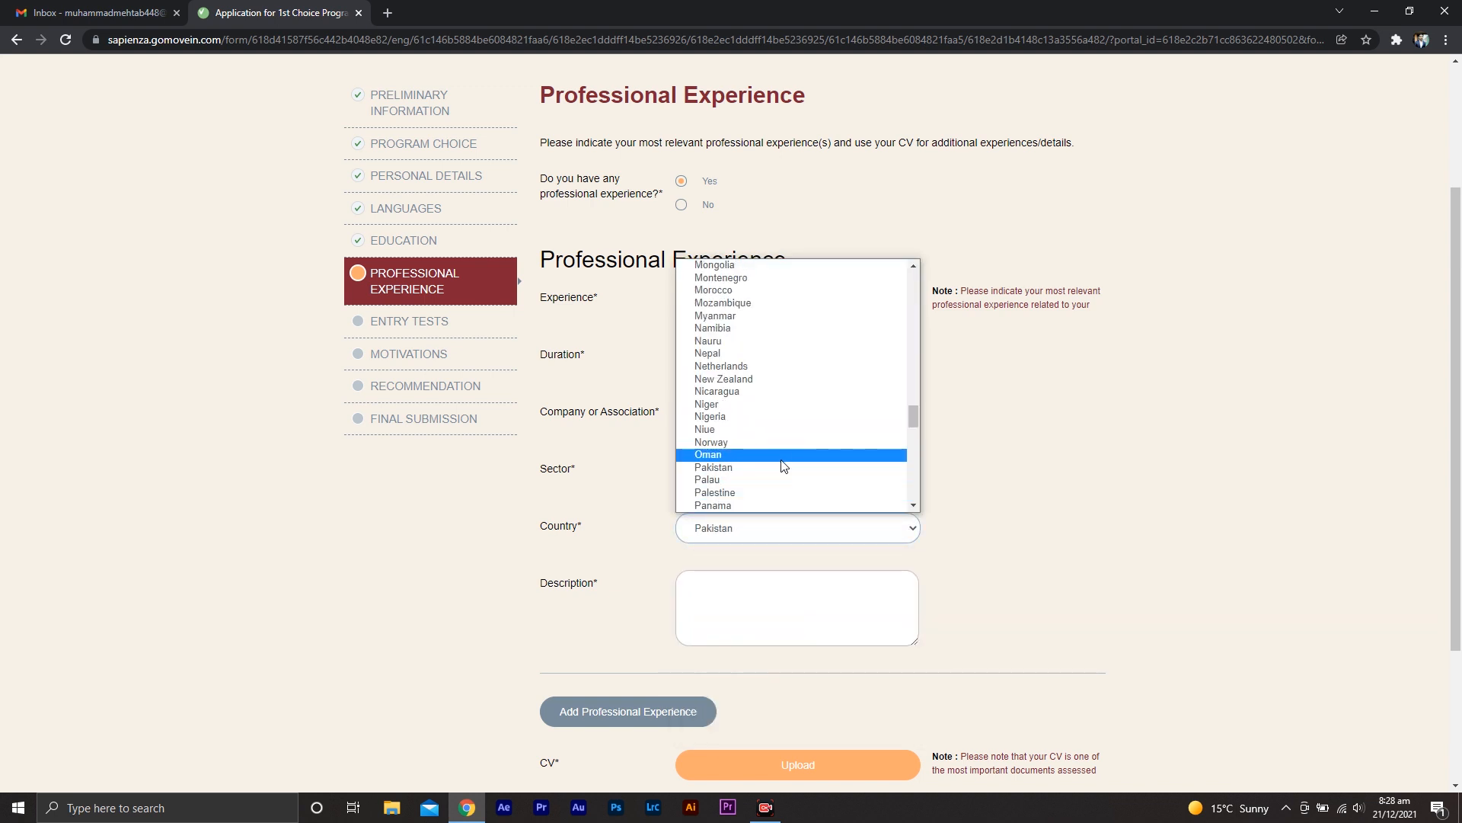
{"action": "left_click", "coordinate": [781, 467]}
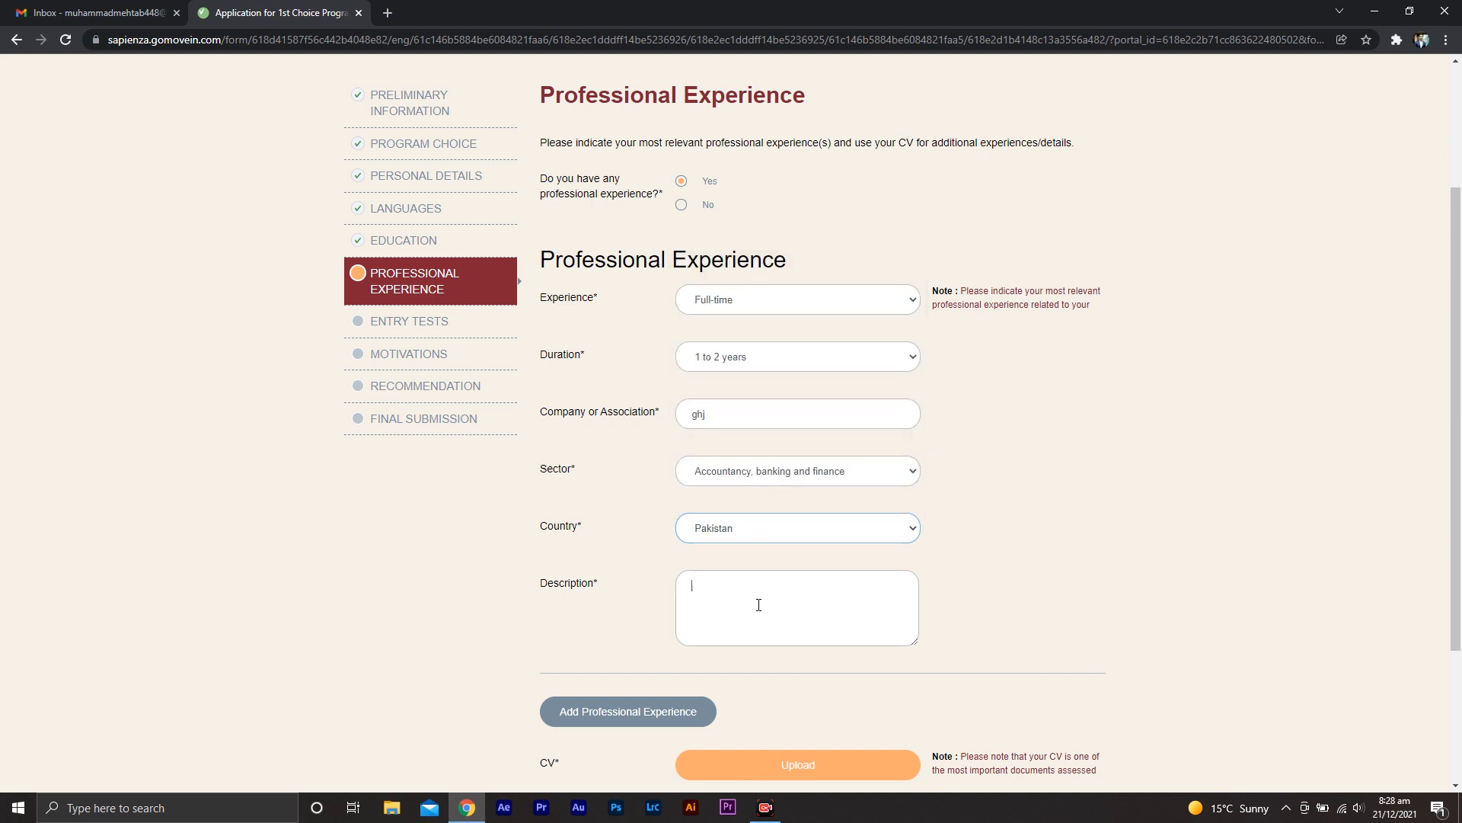
{"action": "type", "text": "gkhdskjsjdiljdskl;"}
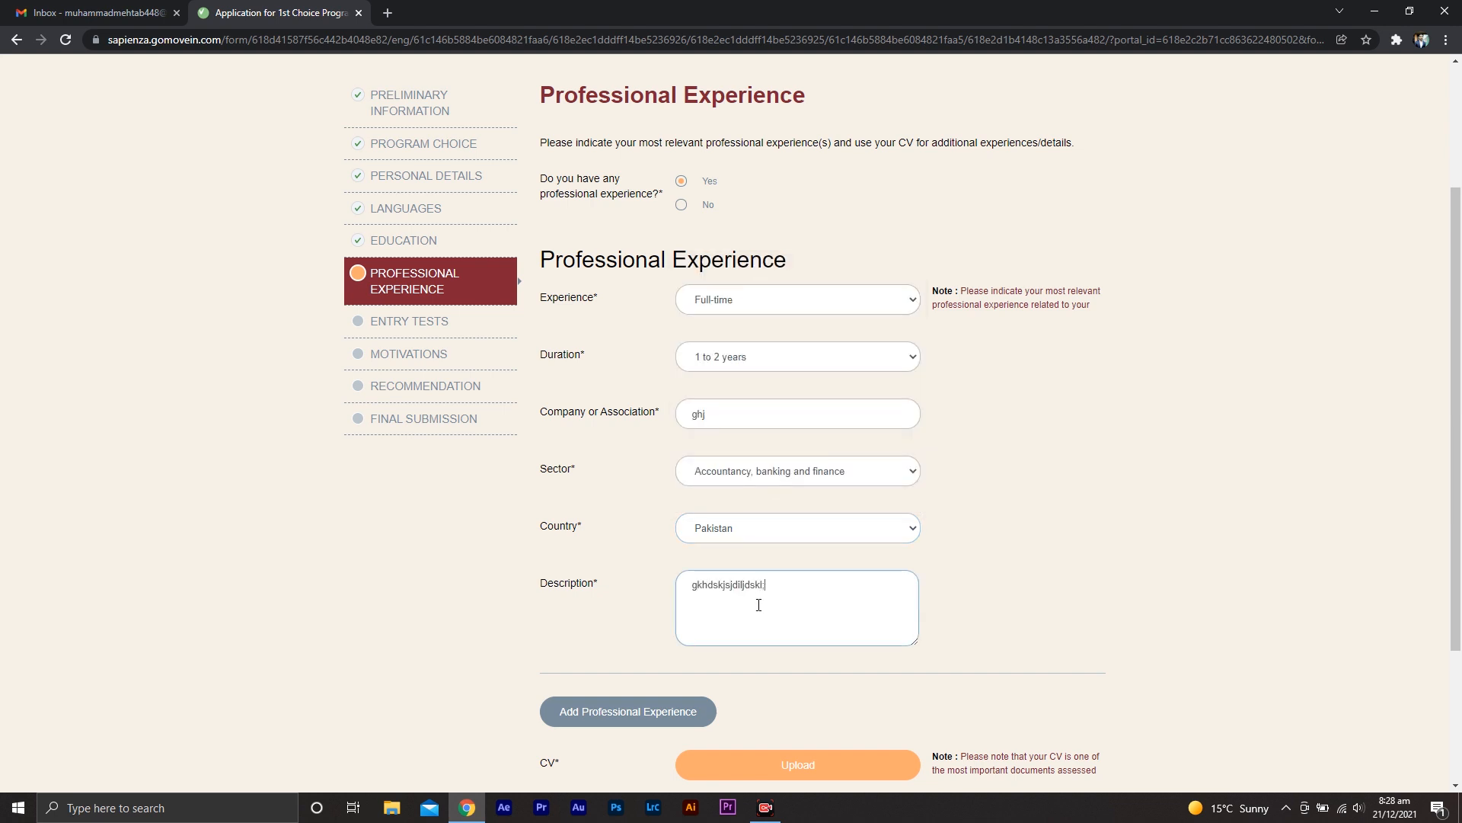
{"action": "middle_click", "coordinate": [1124, 600]}
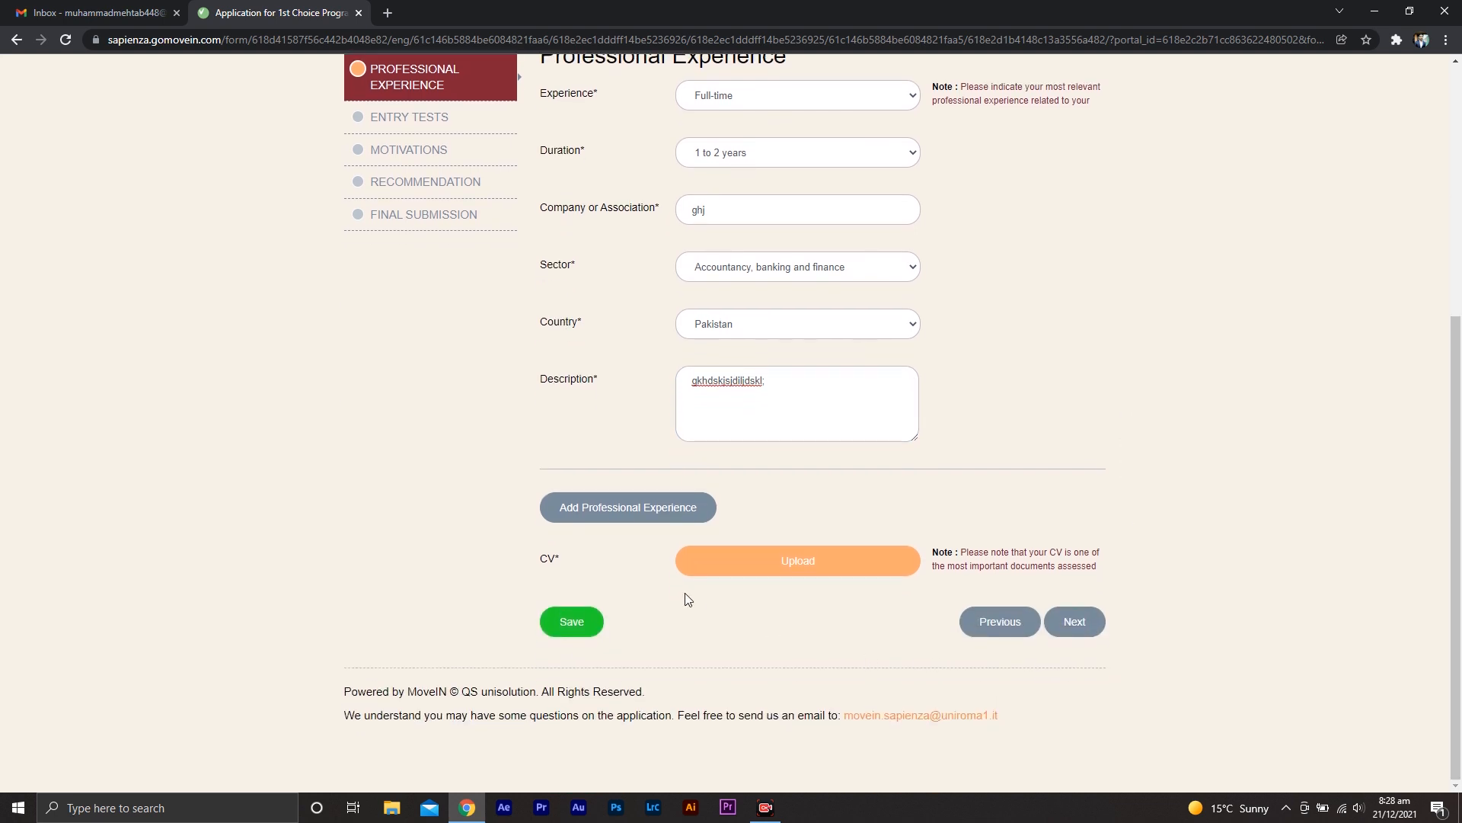
Upload the CV file and continue to the Entry Tests section
{"action": "left_click", "coordinate": [801, 560]}
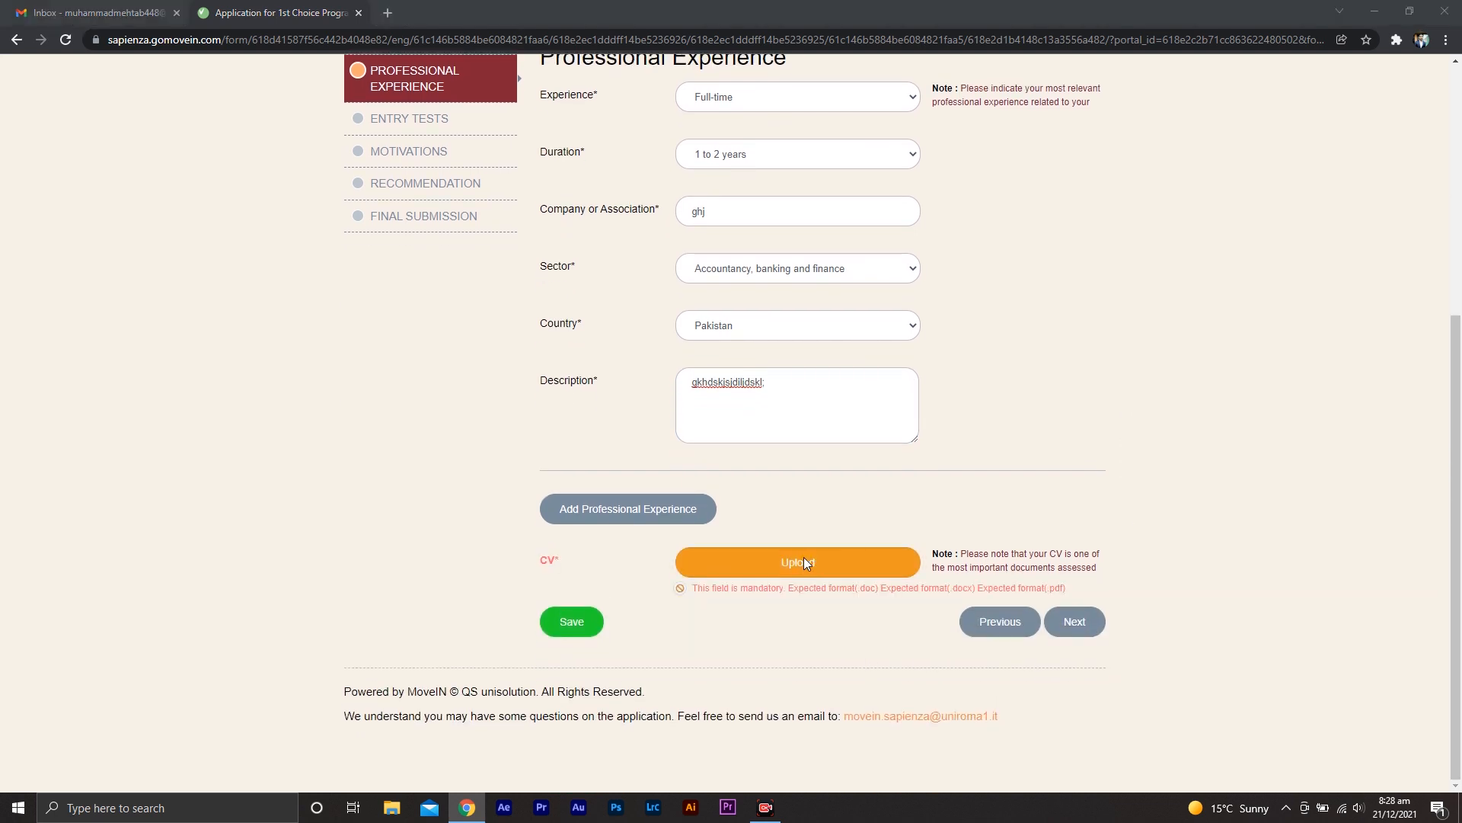
{"action": "double_click", "coordinate": [442, 253]}
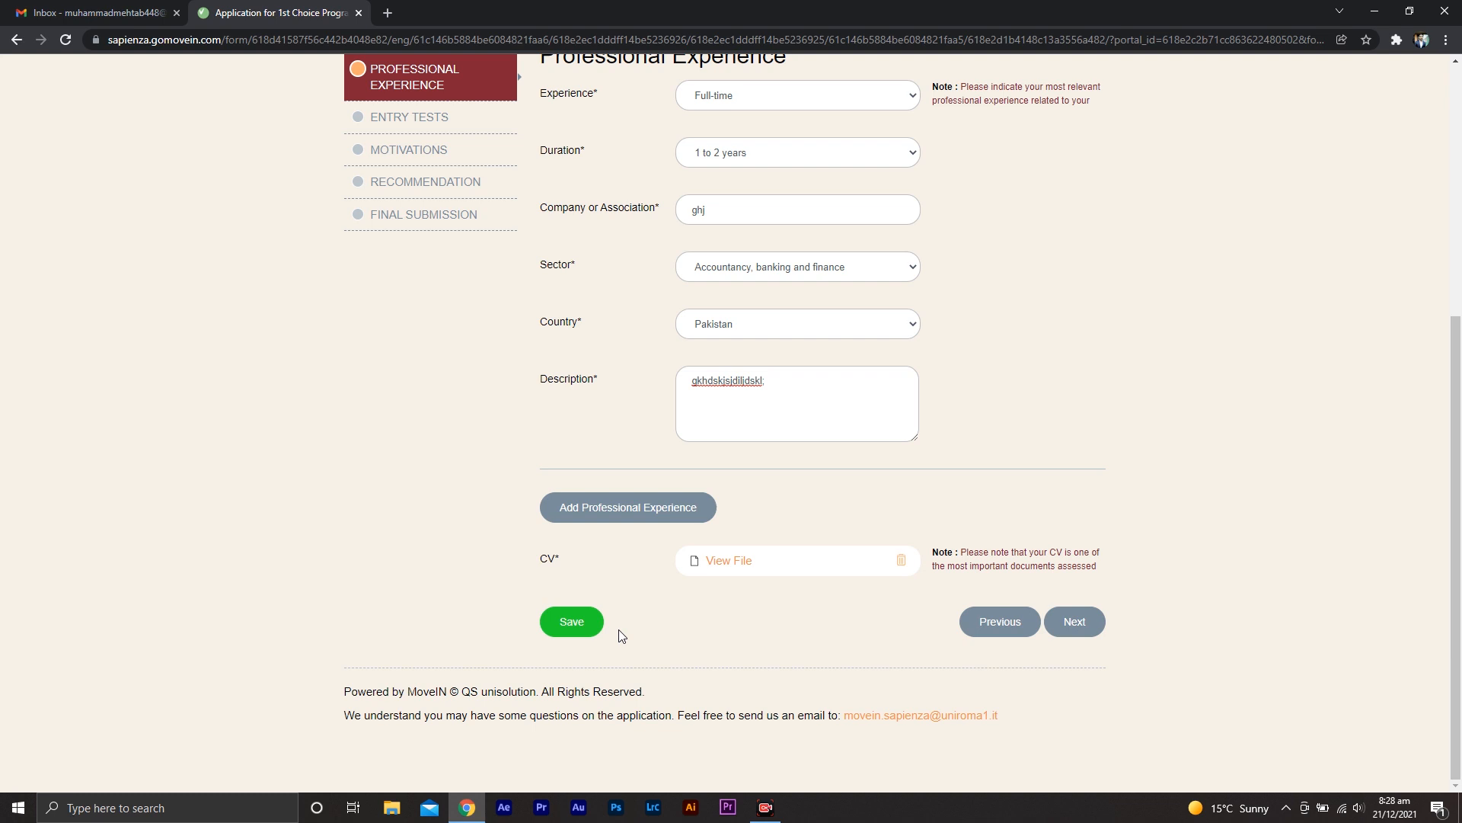
{"action": "left_click", "coordinate": [1074, 625]}
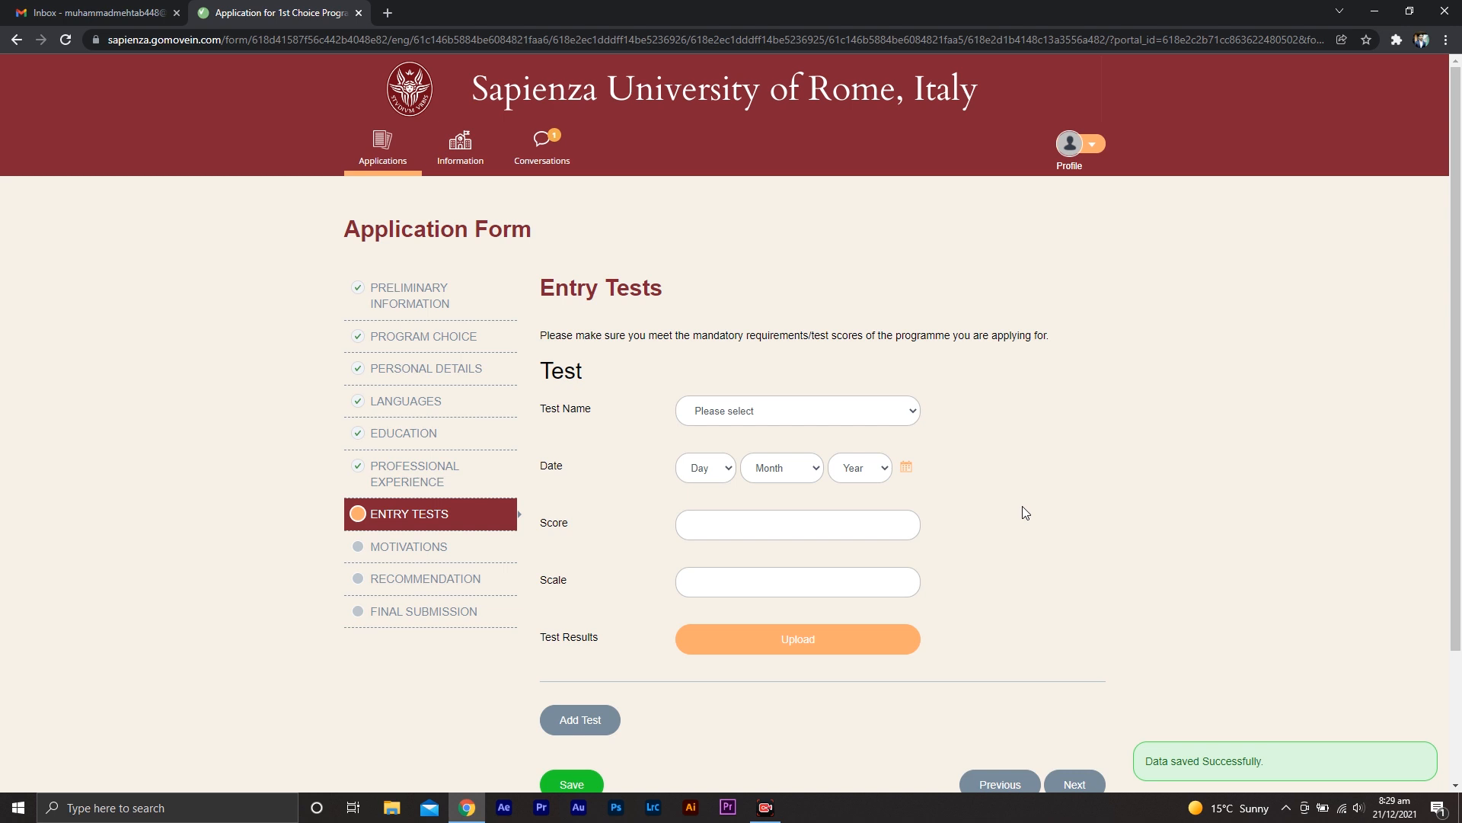
Set the test name to Other and specify IELTS as the test
{"action": "left_click", "coordinate": [906, 414]}
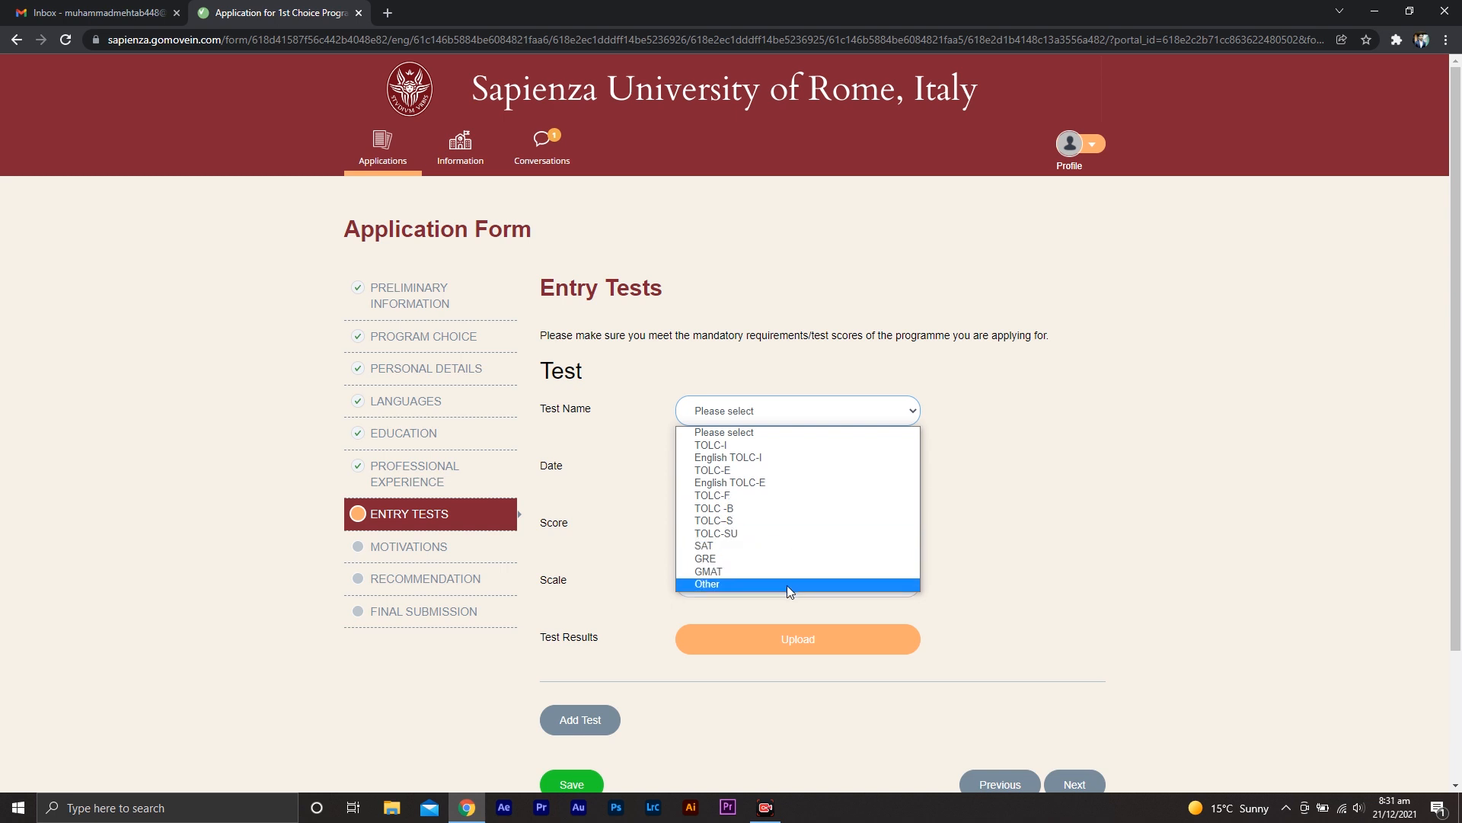
{"action": "left_click", "coordinate": [788, 584]}
{"action": "left_click", "coordinate": [821, 468]}
{"action": "left_click", "coordinate": [809, 499]}
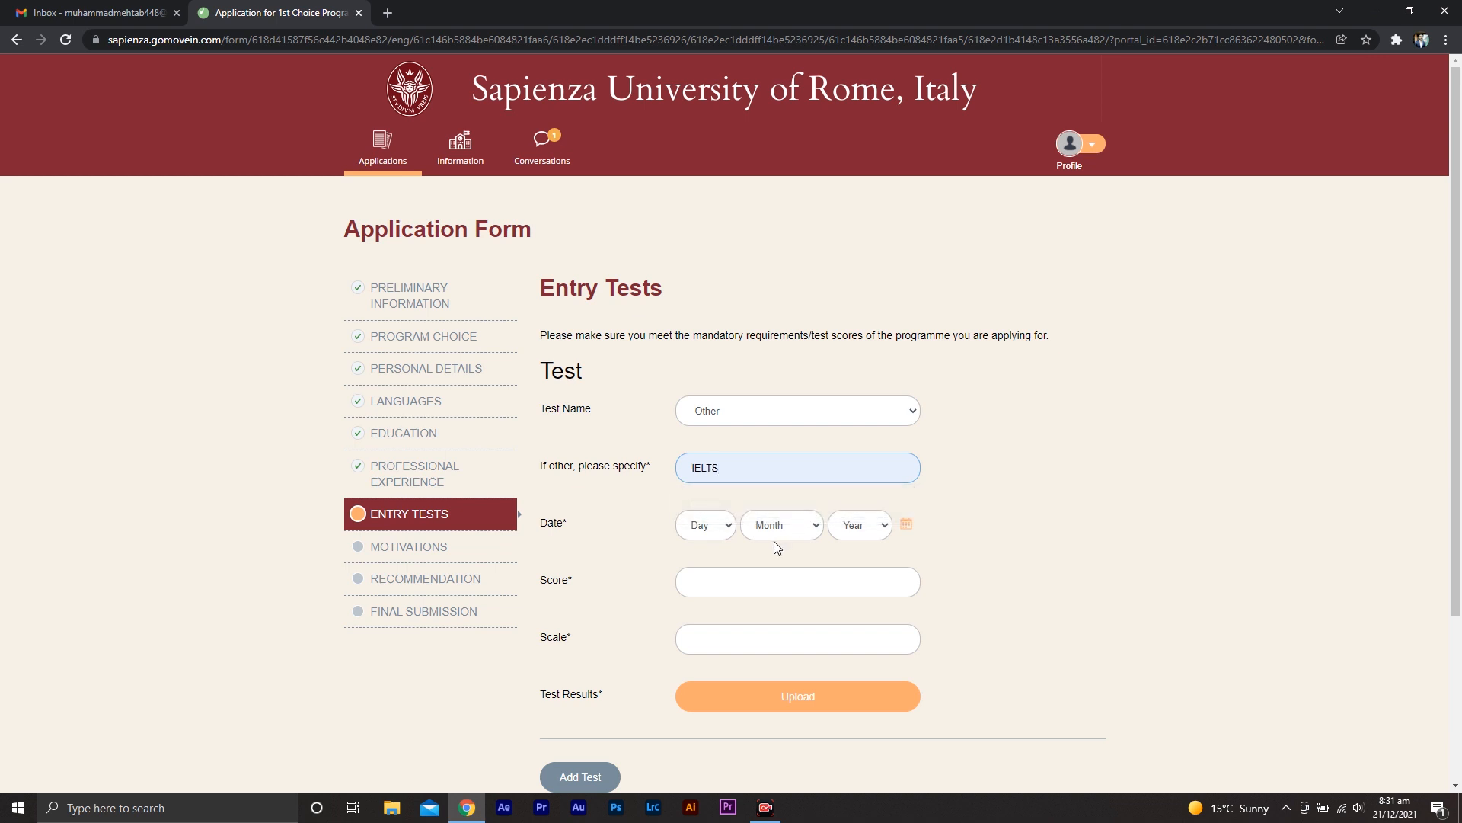
Set the test date to 14 Feb 2007 and the score to 7
{"action": "left_click", "coordinate": [716, 526]}
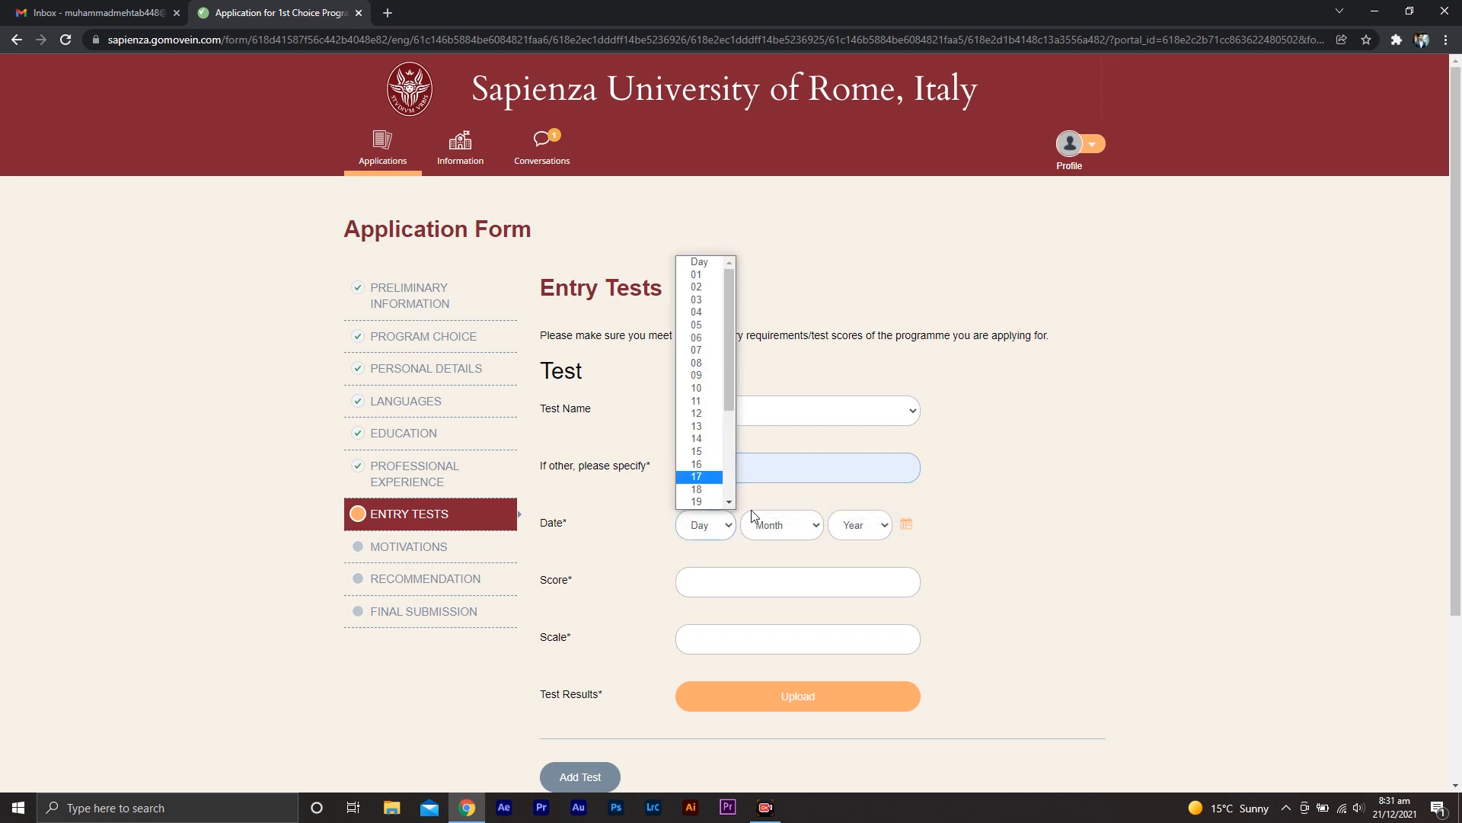
{"action": "left_click", "coordinate": [699, 439]}
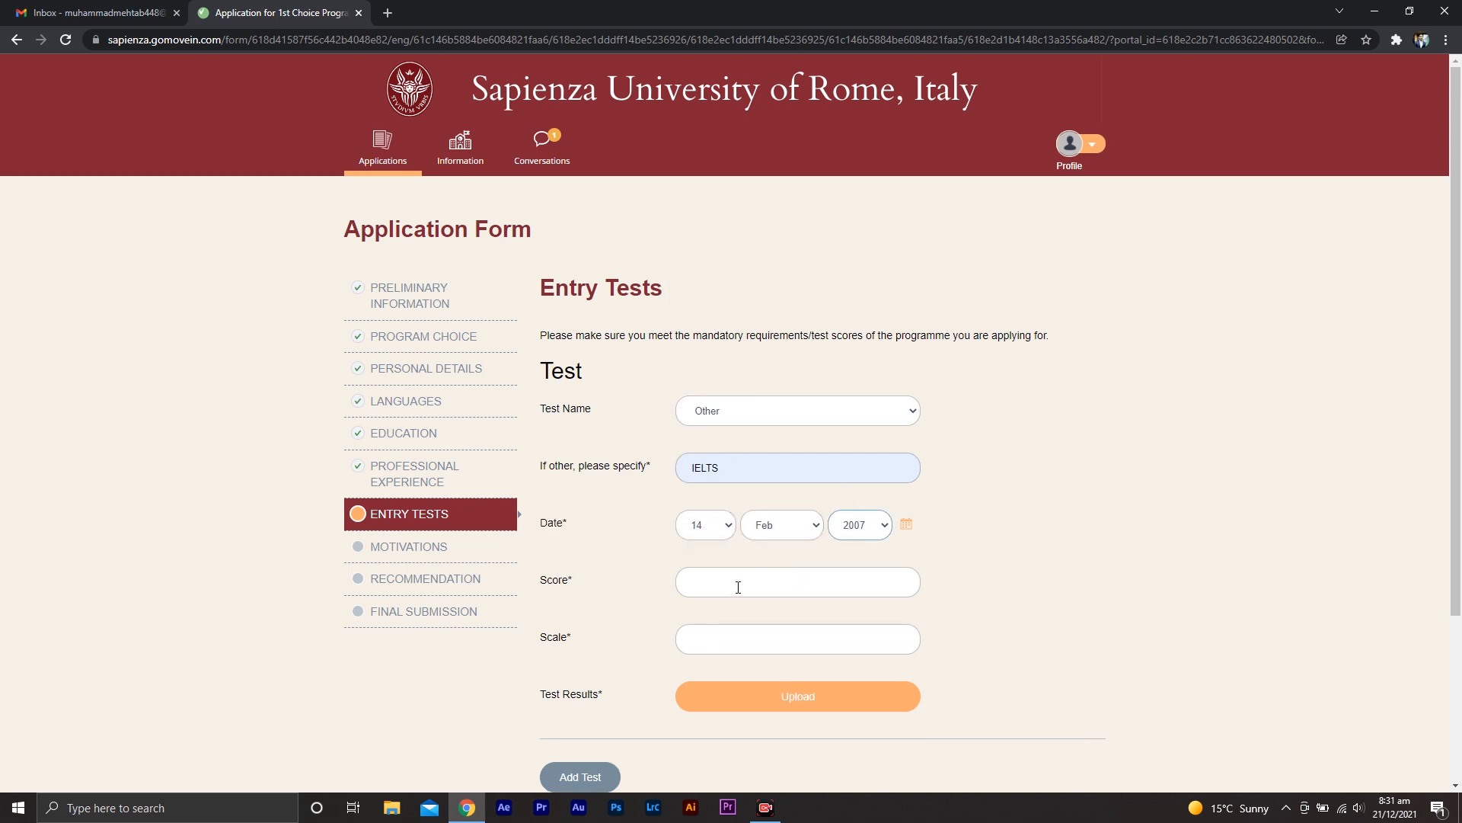
{"action": "left_click", "coordinate": [738, 587]}
{"action": "left_click", "coordinate": [747, 611]}
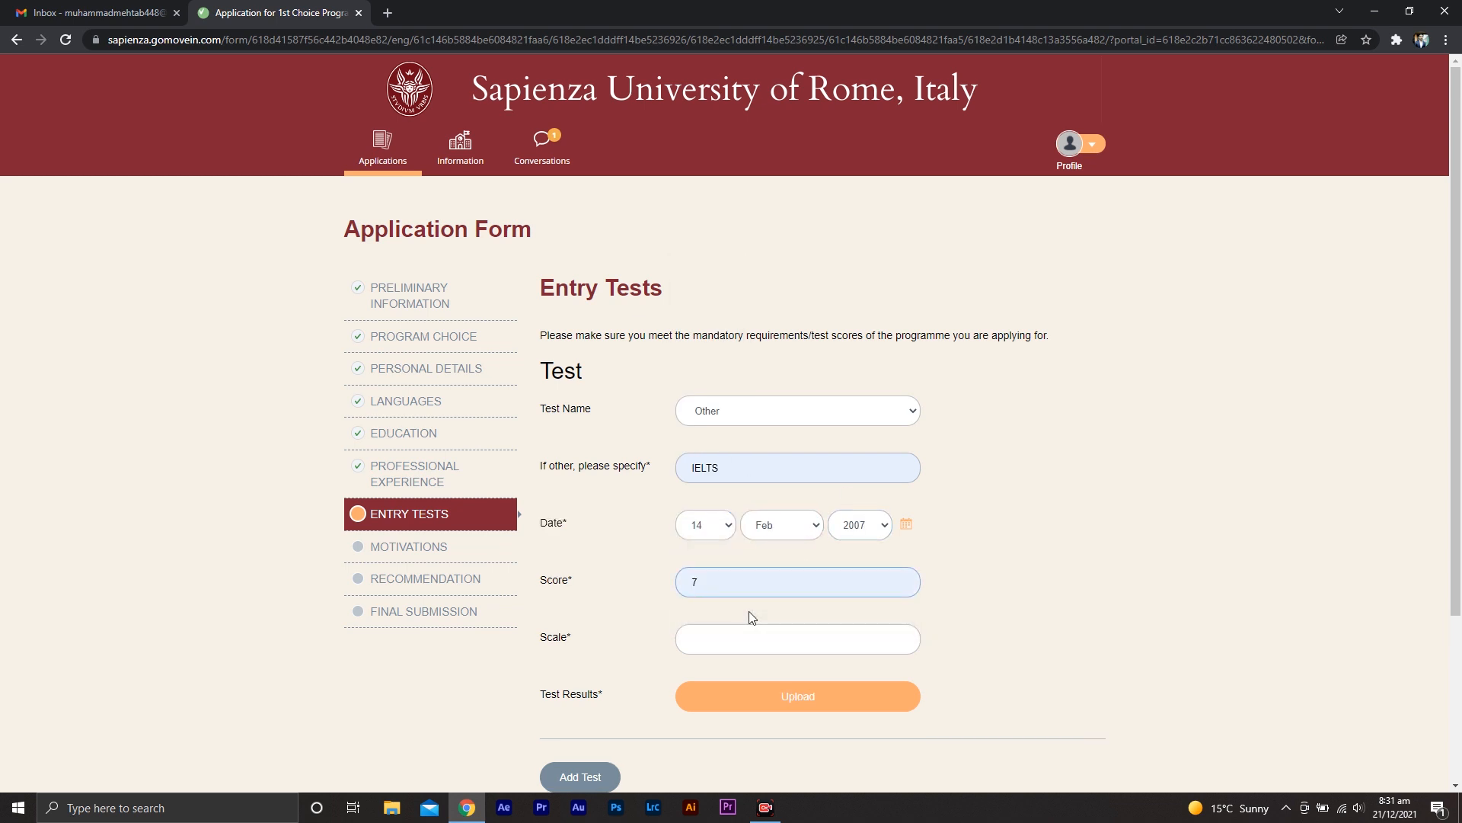
Set the scale to 9 and upload the test results file
{"action": "left_click", "coordinate": [744, 642]}
{"action": "type", "text": "9"}
{"action": "left_click", "coordinate": [741, 665]}
{"action": "left_click", "coordinate": [842, 698]}
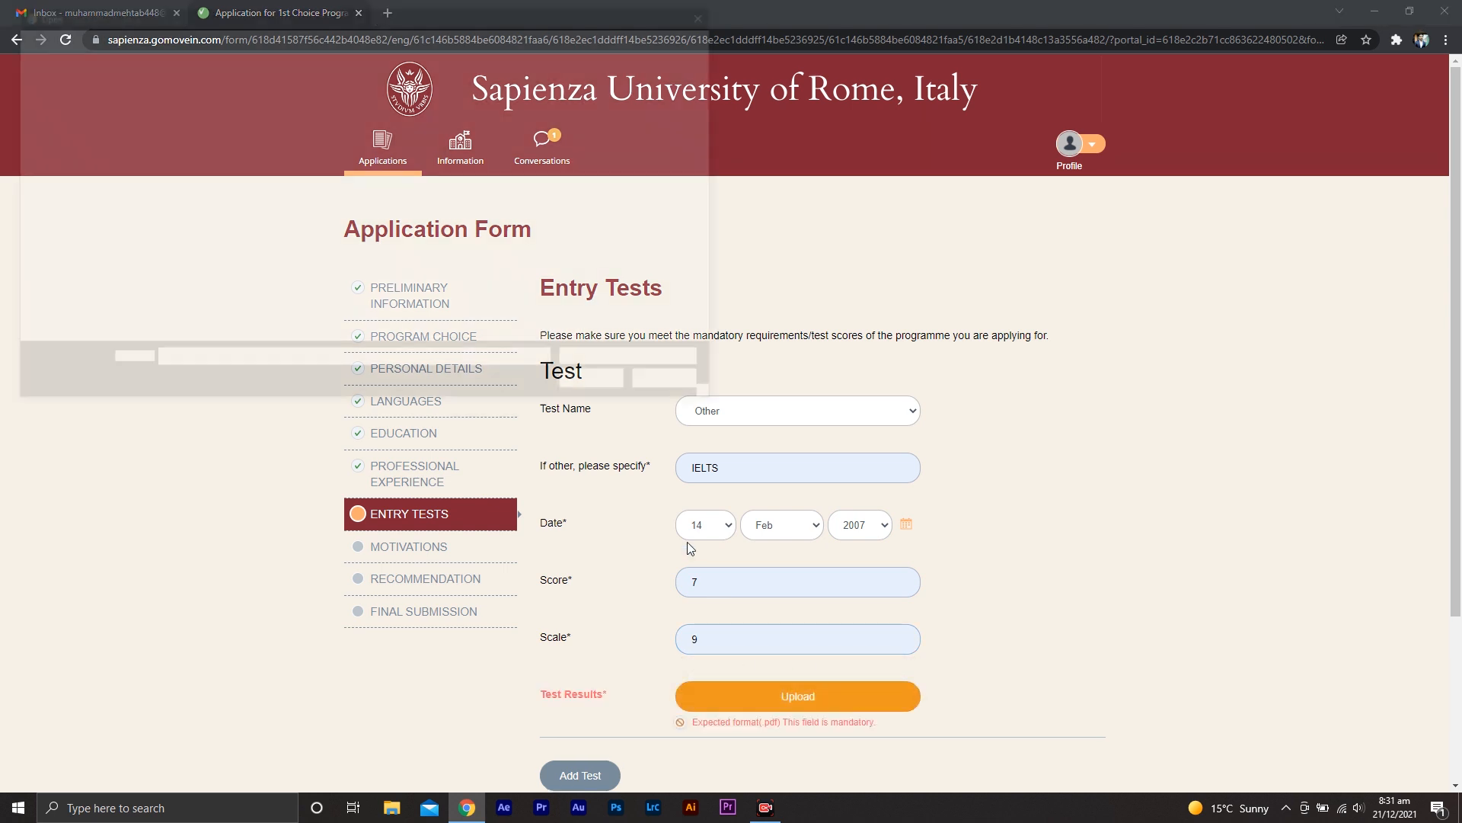
{"action": "double_click", "coordinate": [411, 229]}
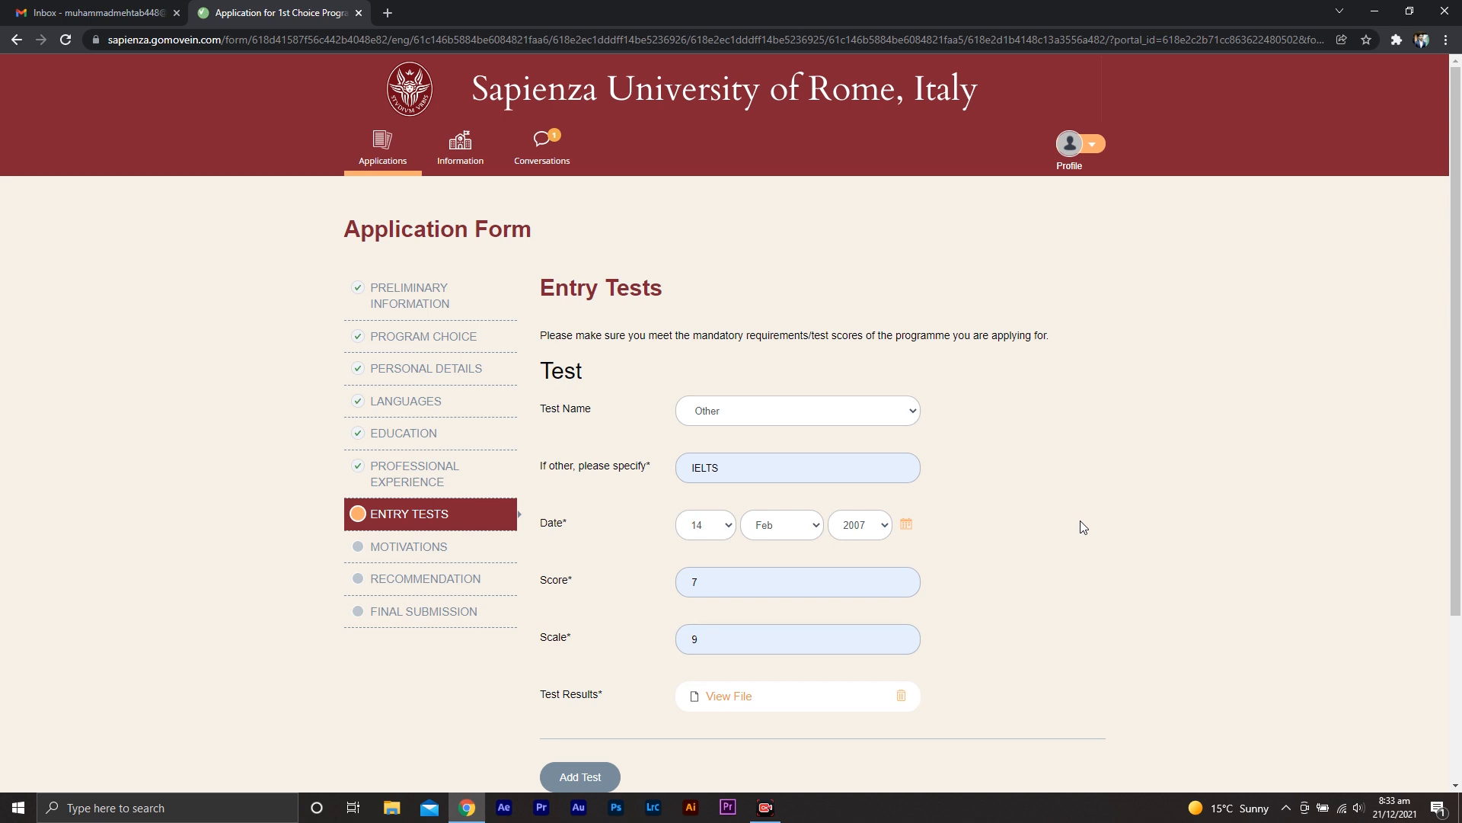
Continue to Motivations and enter jdlkjds;lk as the reason for applying to the programme
{"action": "scroll", "coordinate": [1124, 596], "scroll_direction": "down", "scroll_amount": 2}
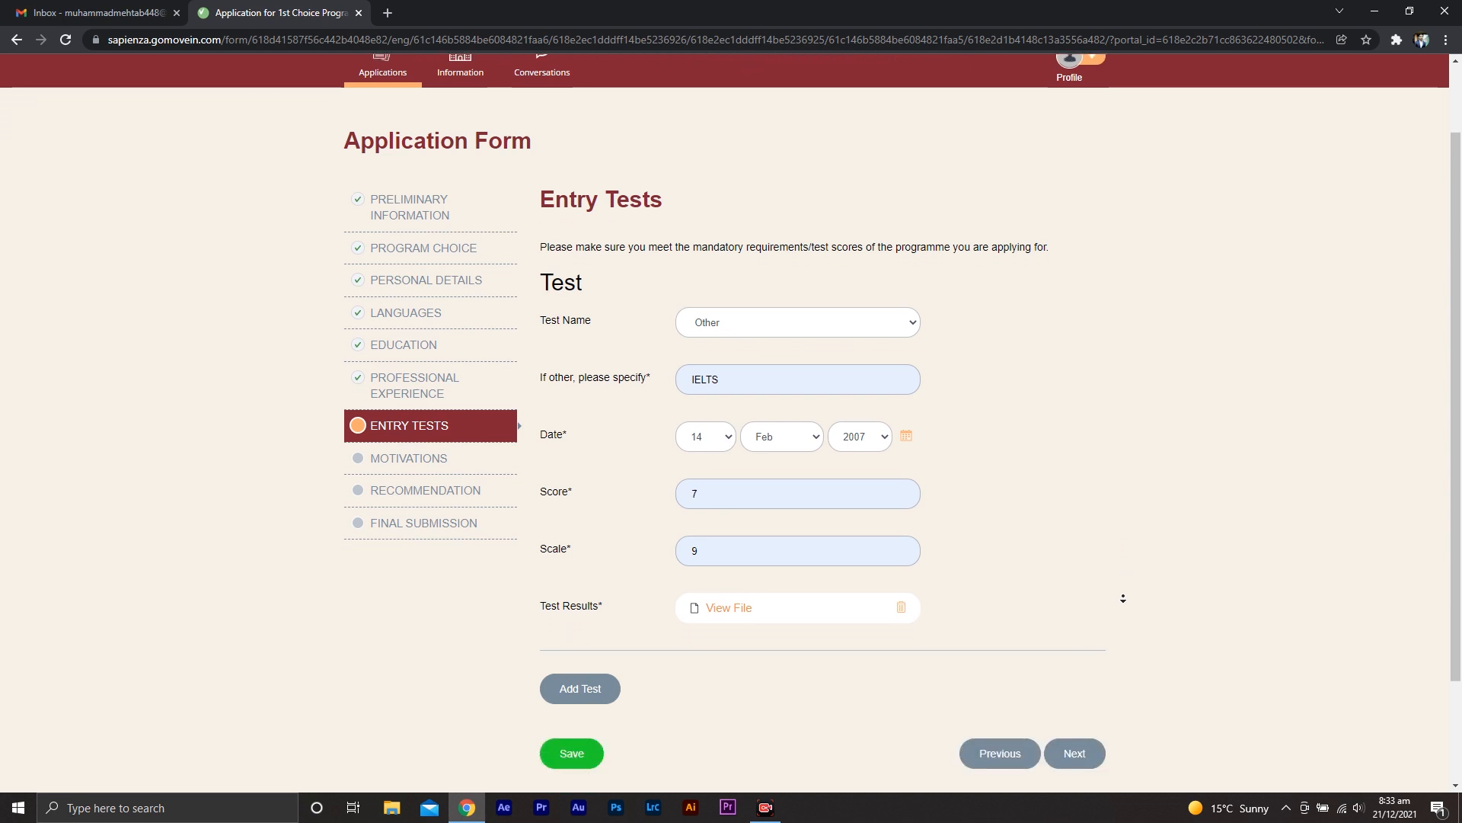
{"action": "left_click", "coordinate": [1077, 724]}
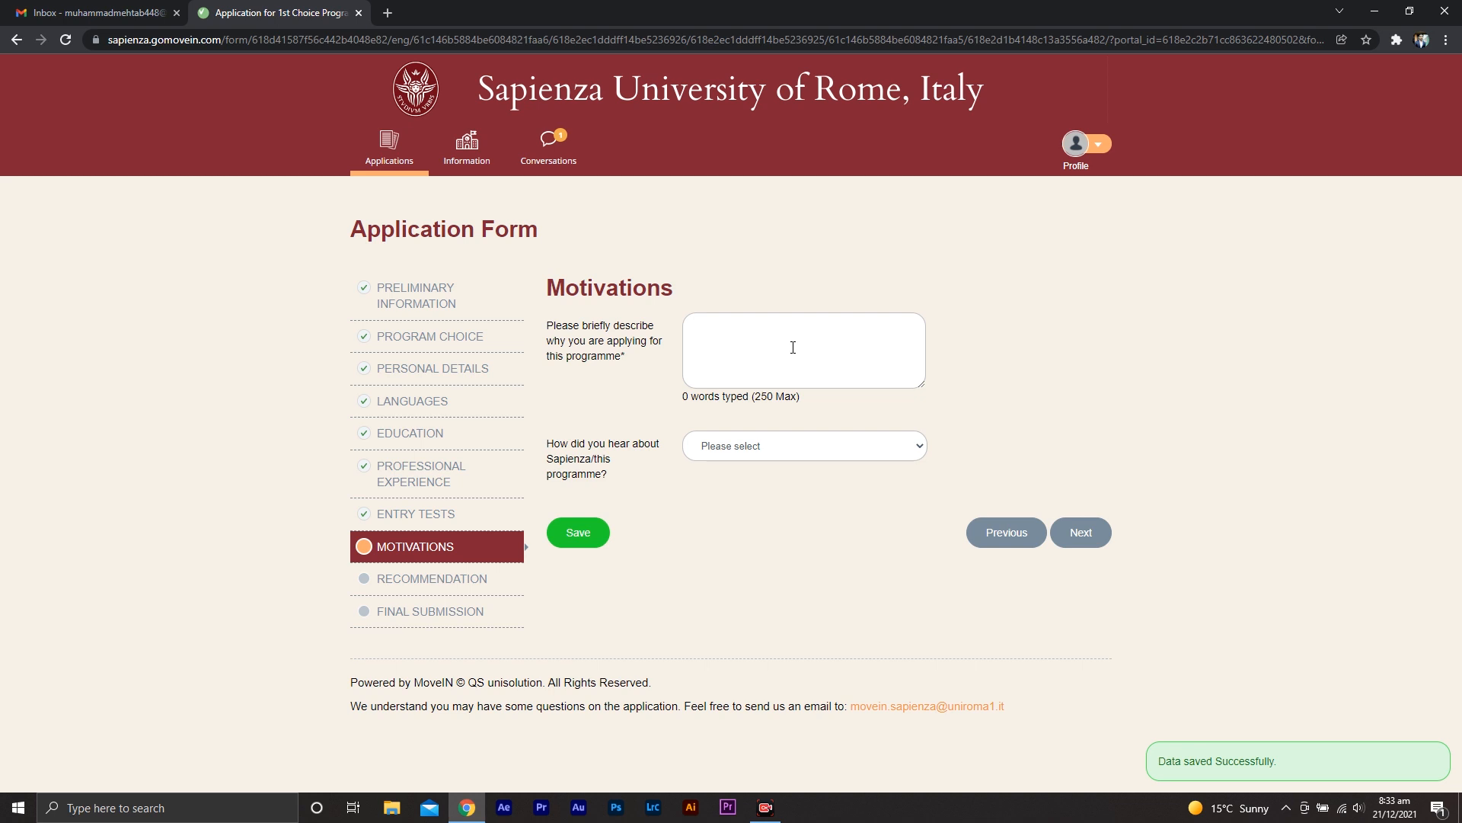
{"action": "left_click", "coordinate": [793, 348]}
{"action": "type", "text": "jdlkjds;lk"}
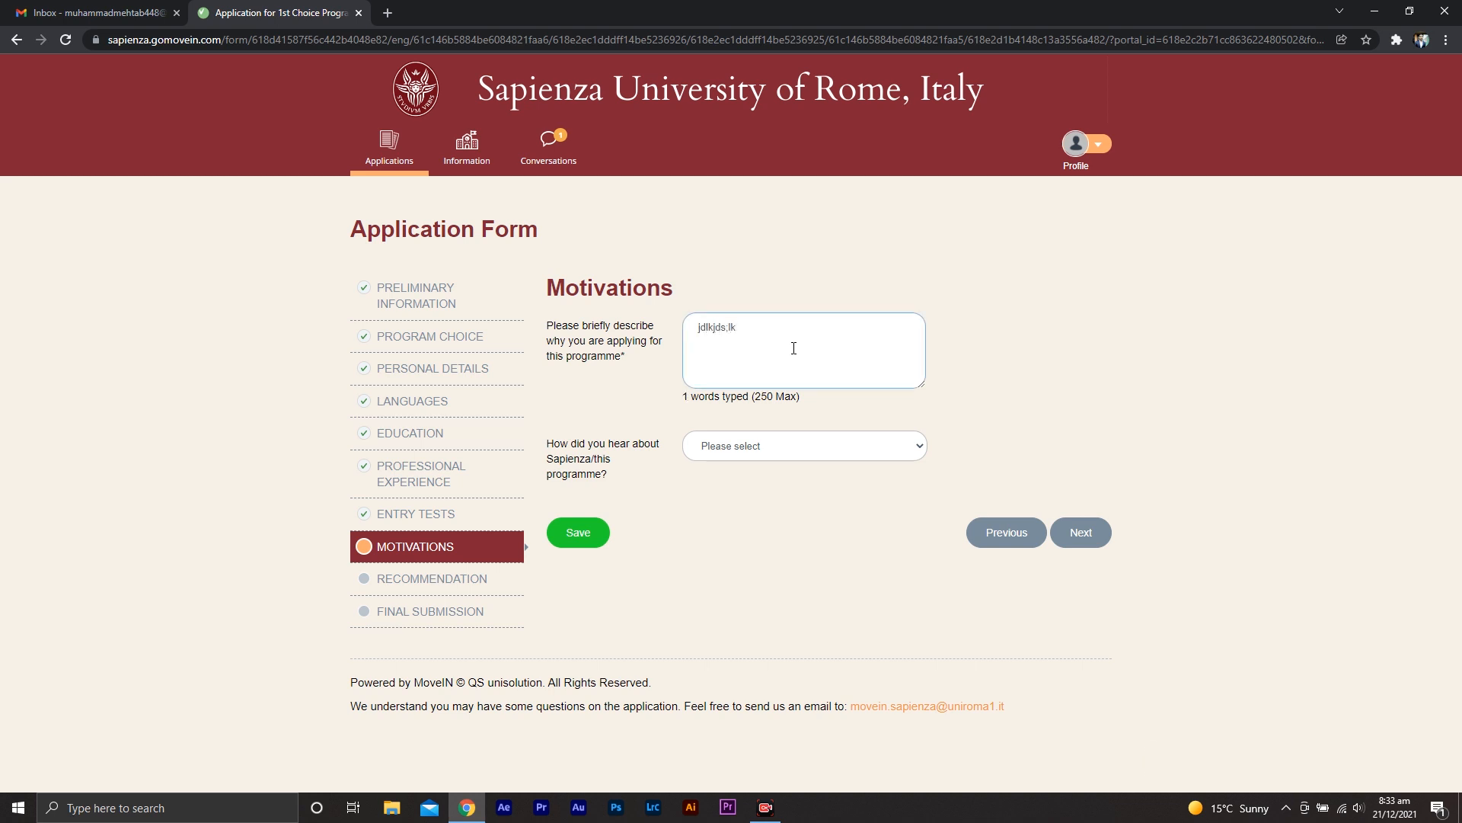
Answer Other for how you heard about the programme, specify website, and continue to Recommendation
{"action": "left_click", "coordinate": [892, 448]}
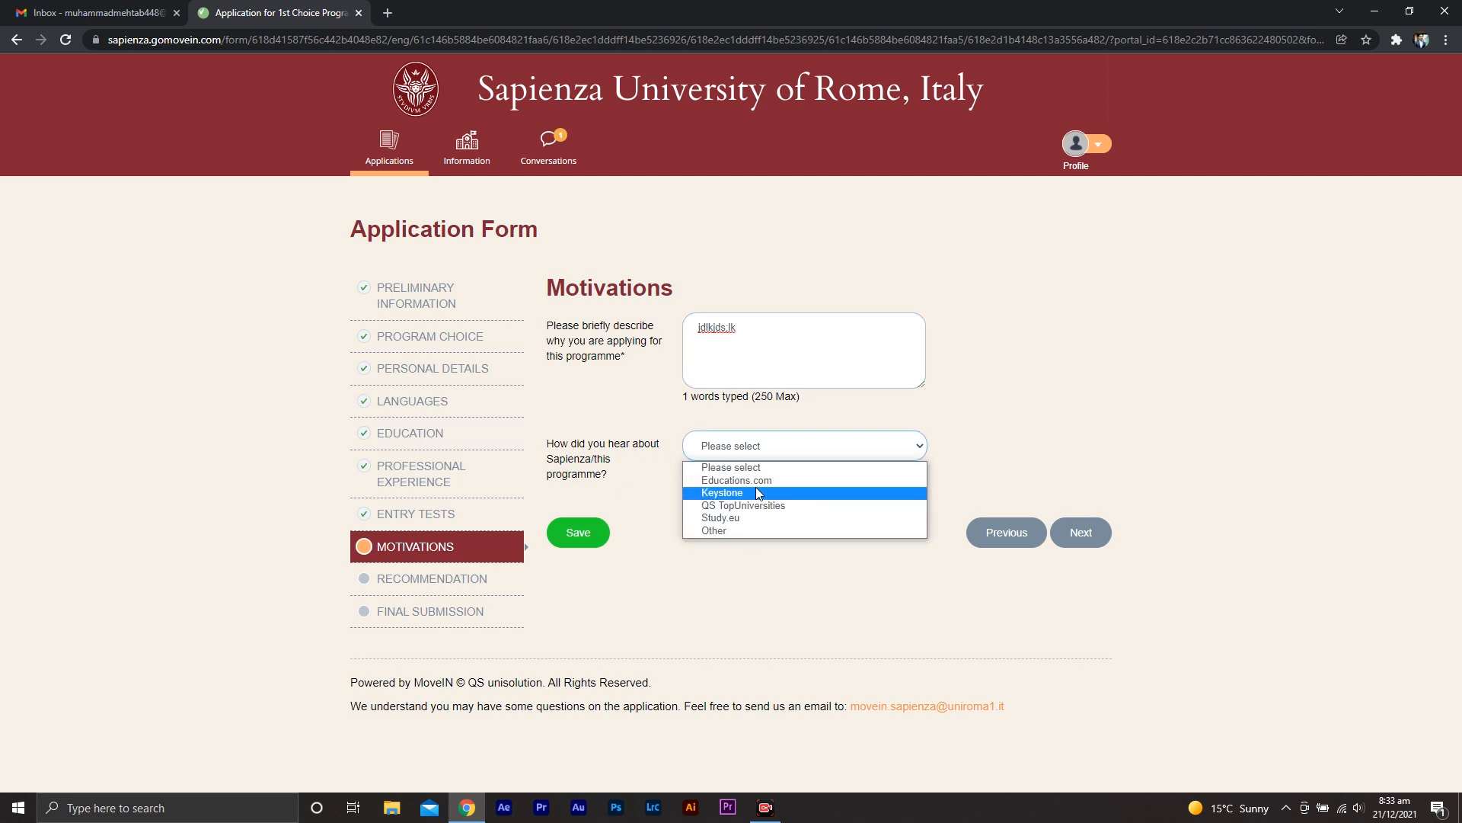
{"action": "left_click", "coordinate": [752, 531]}
{"action": "left_click", "coordinate": [752, 550]}
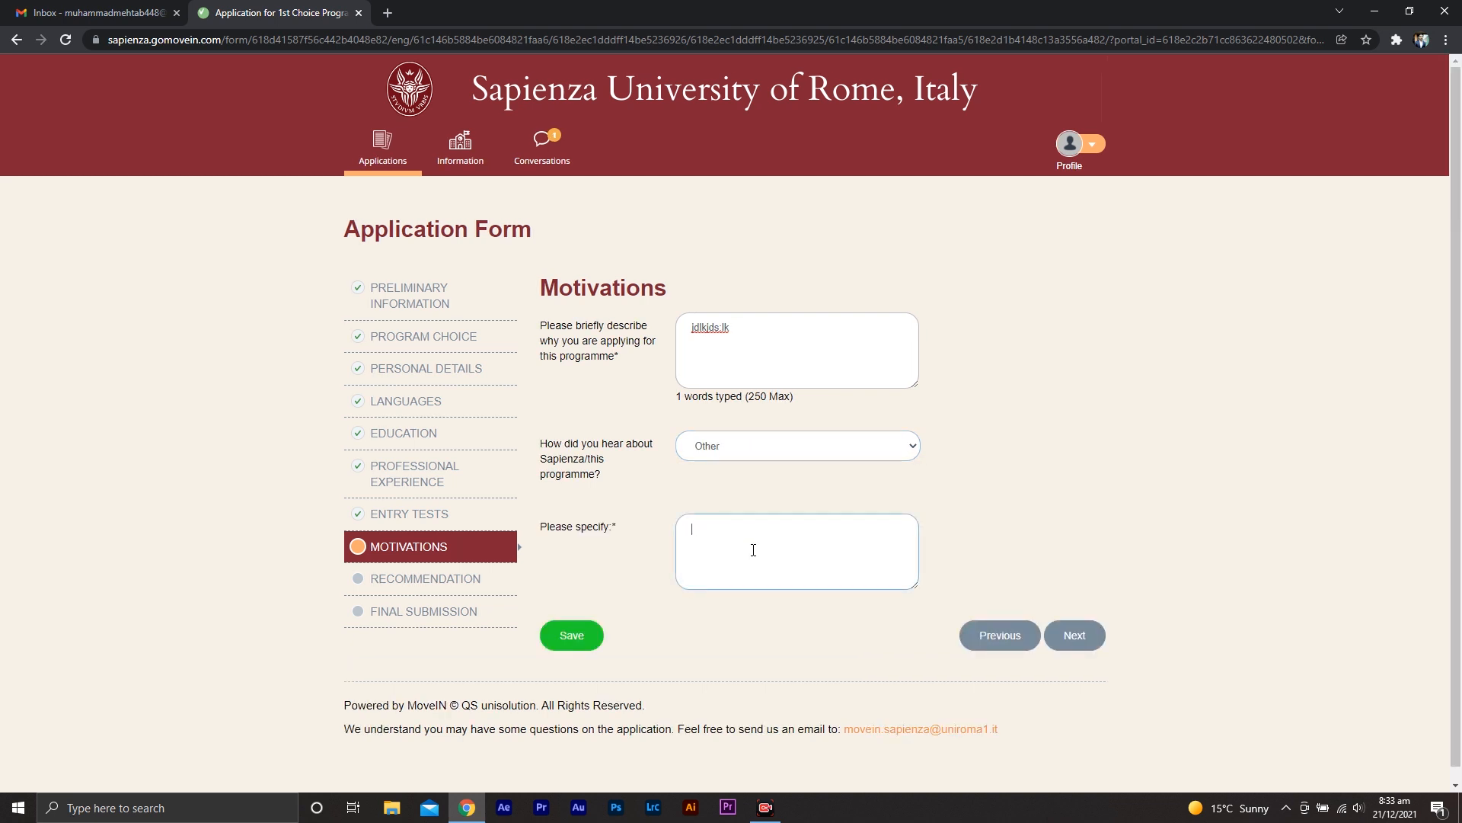
{"action": "type", "text": "website"}
{"action": "left_click", "coordinate": [805, 638]}
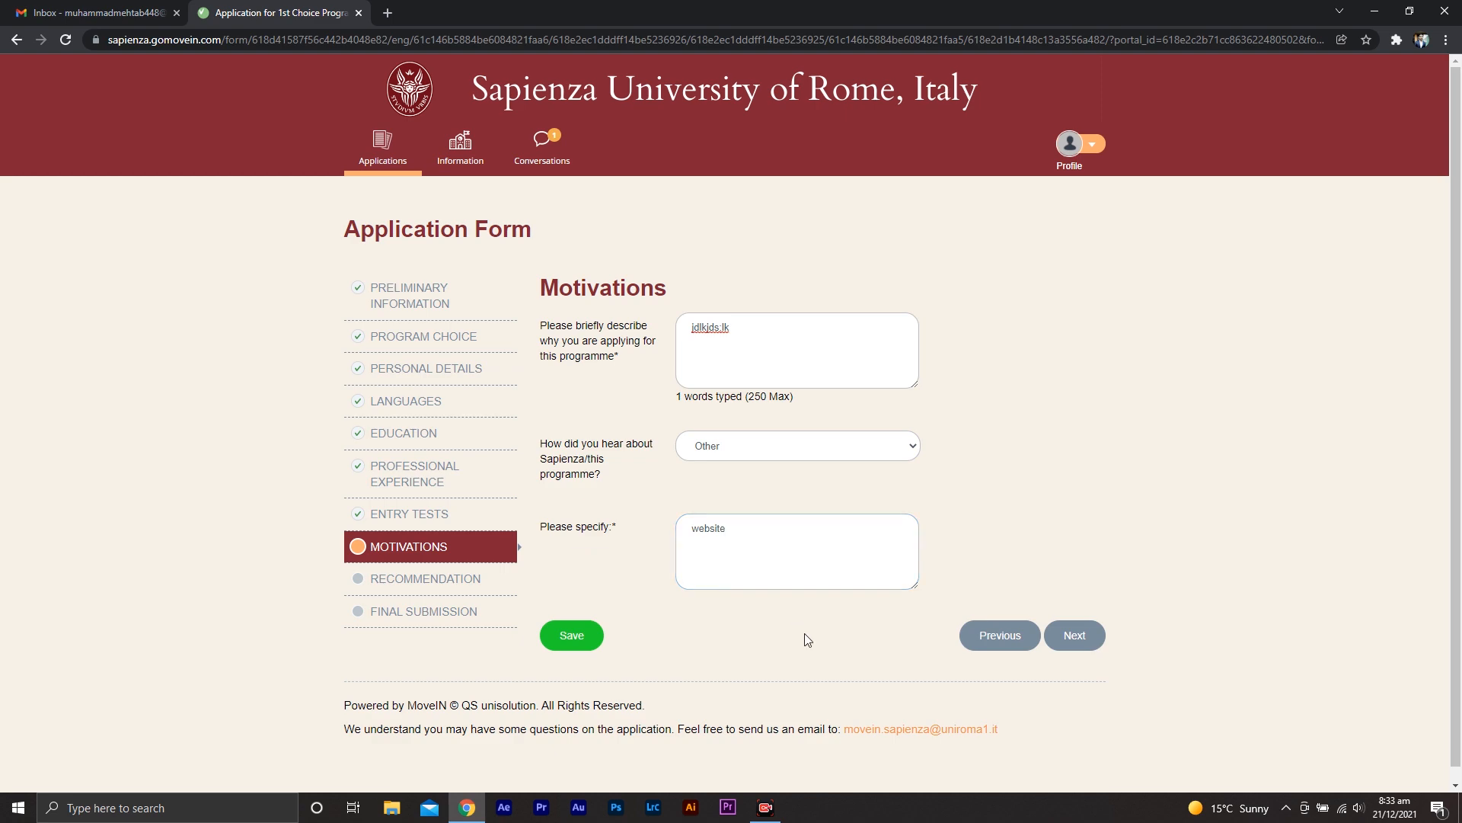
{"action": "left_click", "coordinate": [1070, 634]}
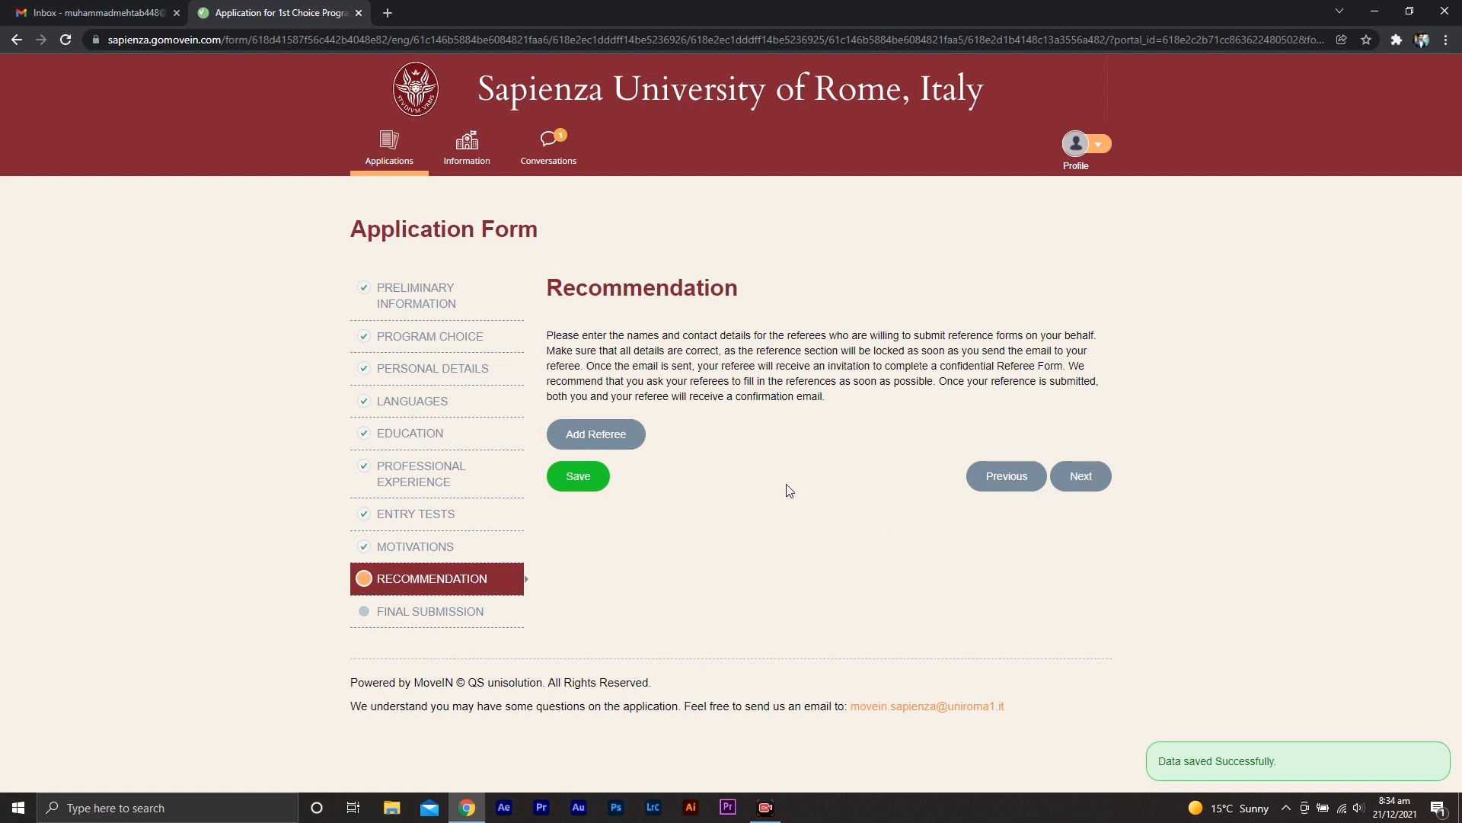
Add a referee and set the referee's title to Prof. Dr
{"action": "left_click", "coordinate": [610, 433]}
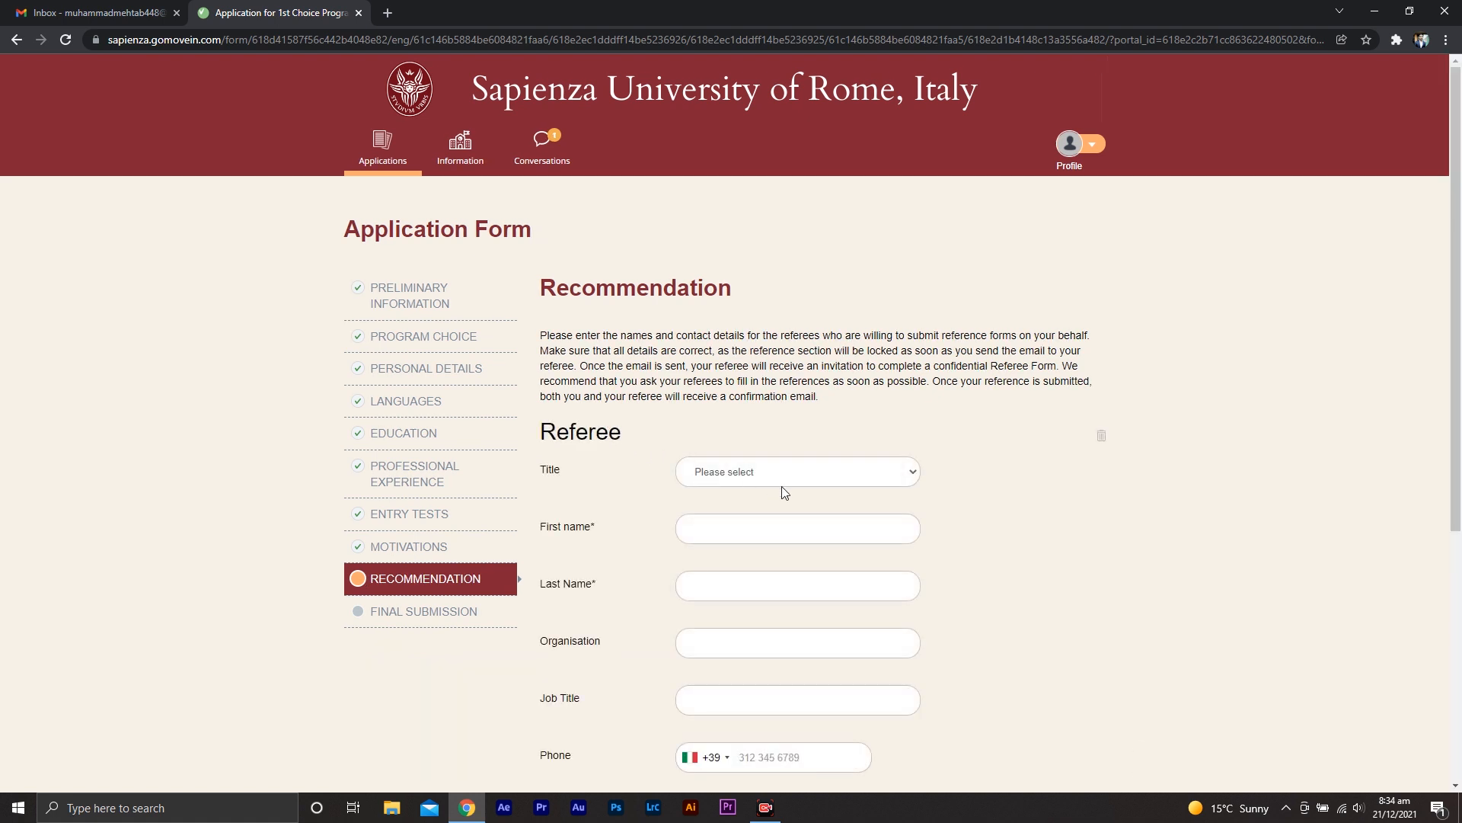
{"action": "left_click", "coordinate": [819, 482]}
{"action": "left_click", "coordinate": [788, 541]}
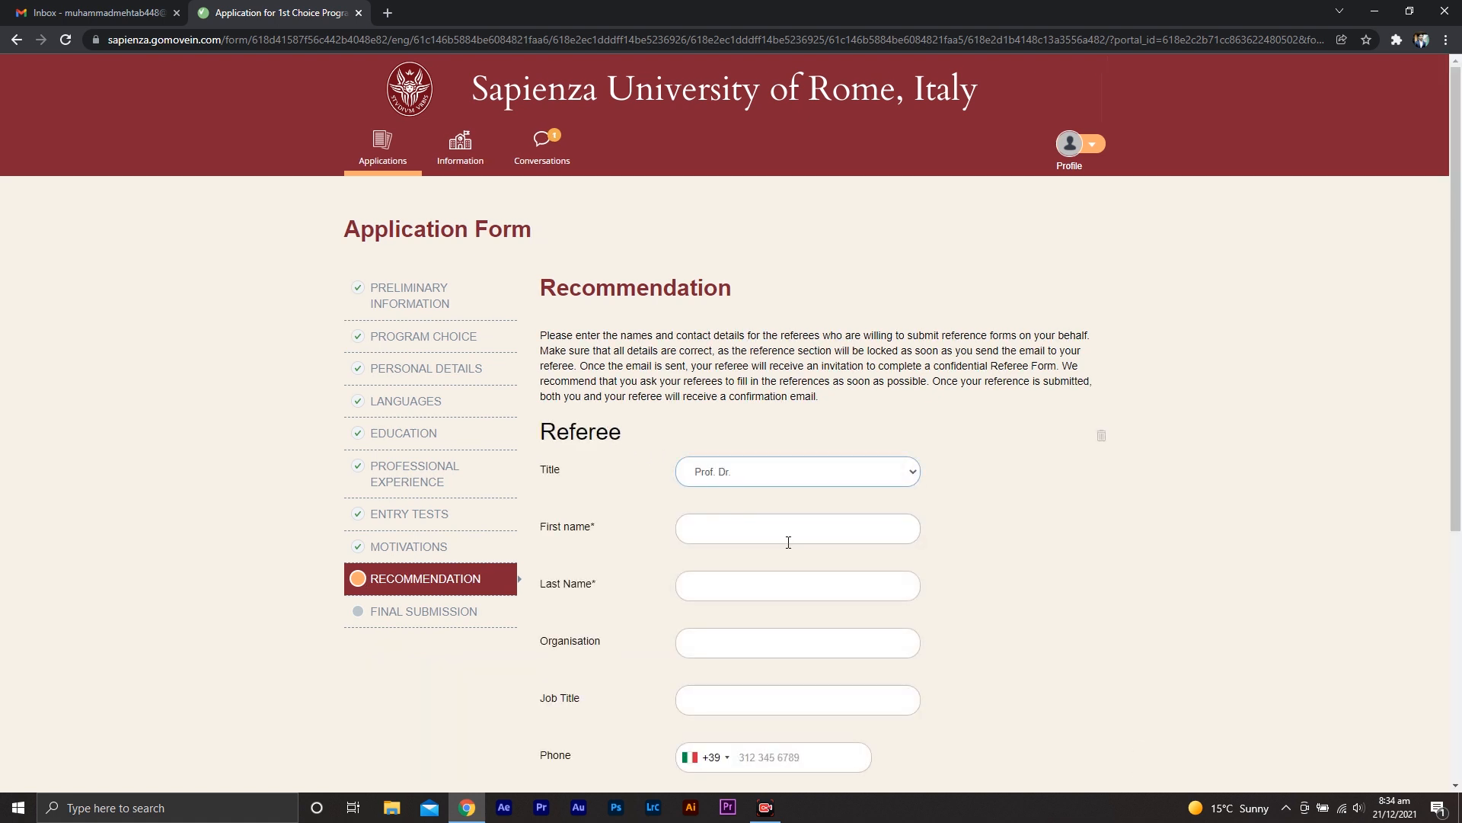
Enter the referee's first name and last name using the suggestions
{"action": "left_click", "coordinate": [749, 532]}
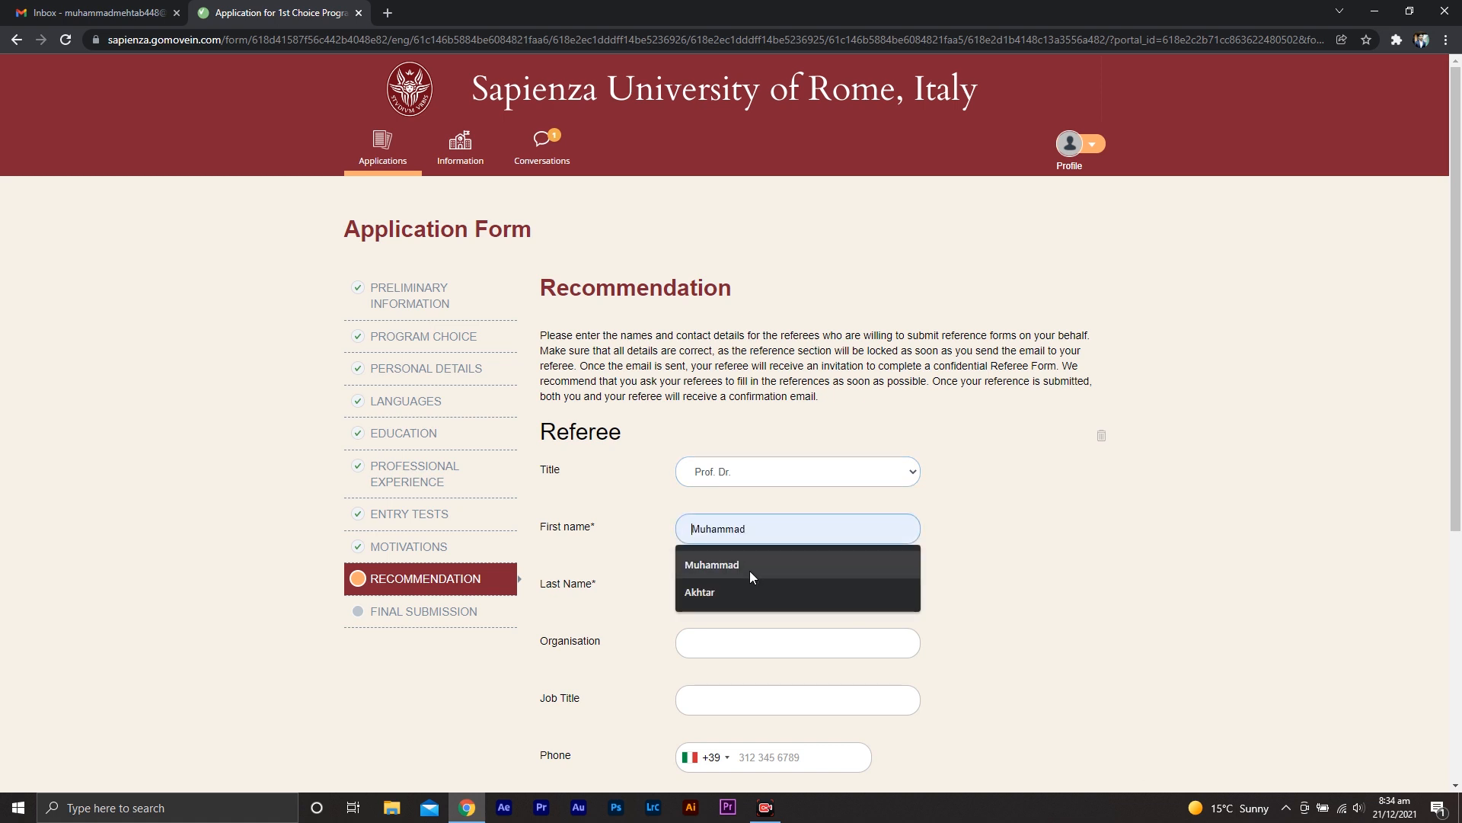
{"action": "left_click", "coordinate": [749, 570]}
{"action": "left_click", "coordinate": [744, 591]}
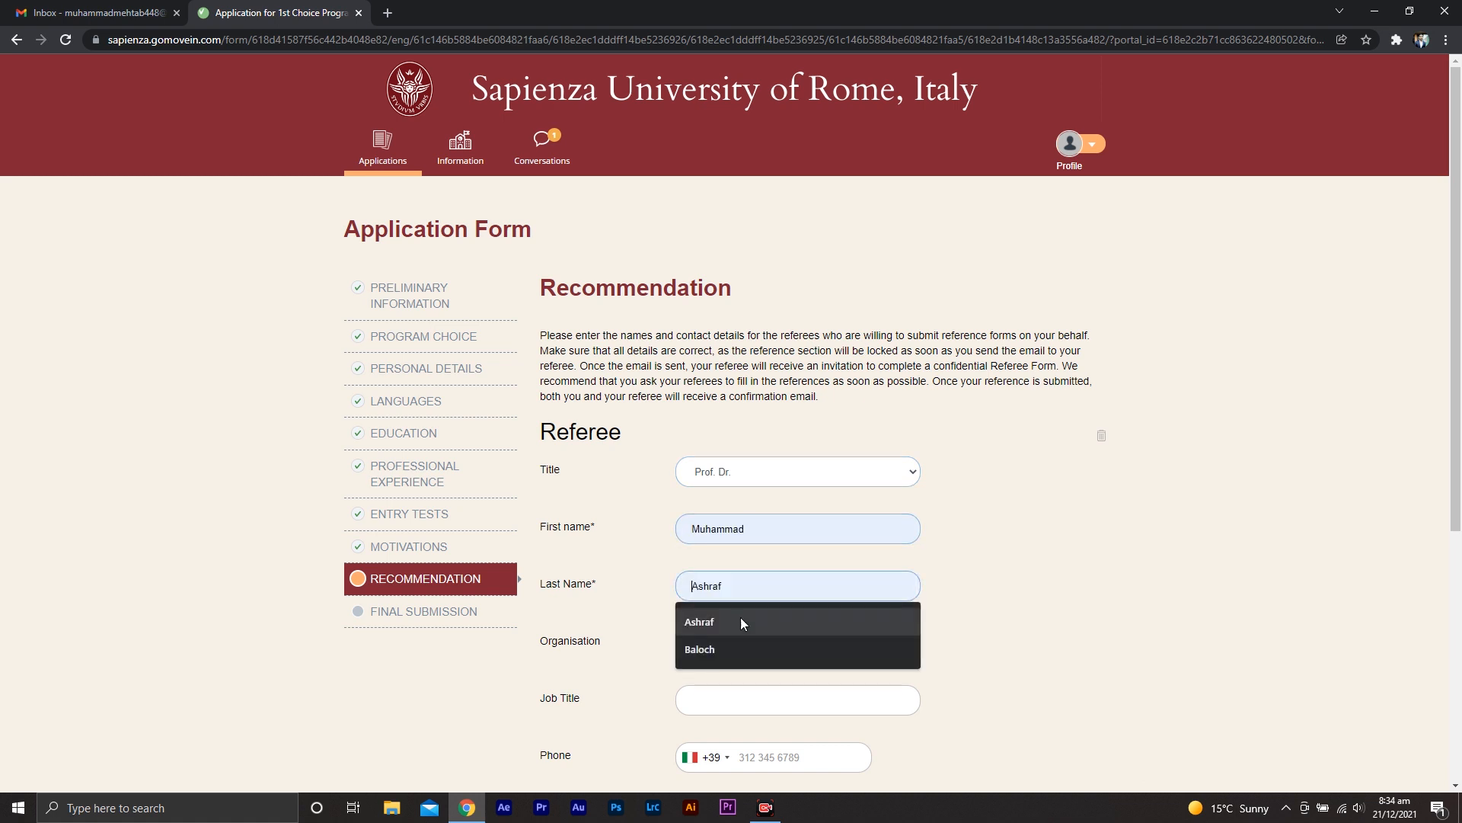
{"action": "left_click", "coordinate": [733, 632]}
{"action": "left_click", "coordinate": [731, 652]}
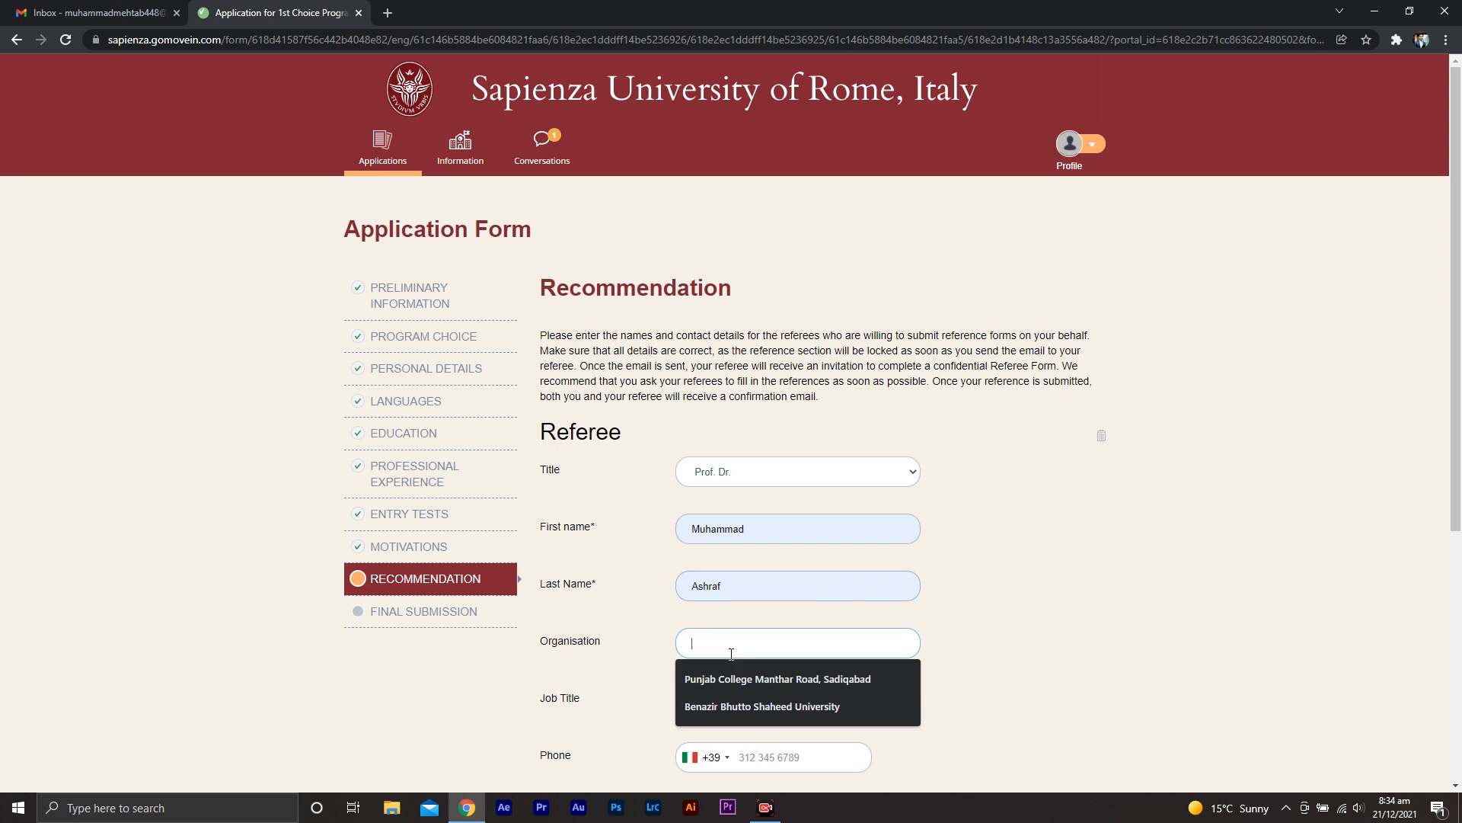
Set the referee's organisation to Punjab College Manthar Road, Sadiqabad and job title to Vice Chancellor
{"action": "left_click", "coordinate": [759, 678]}
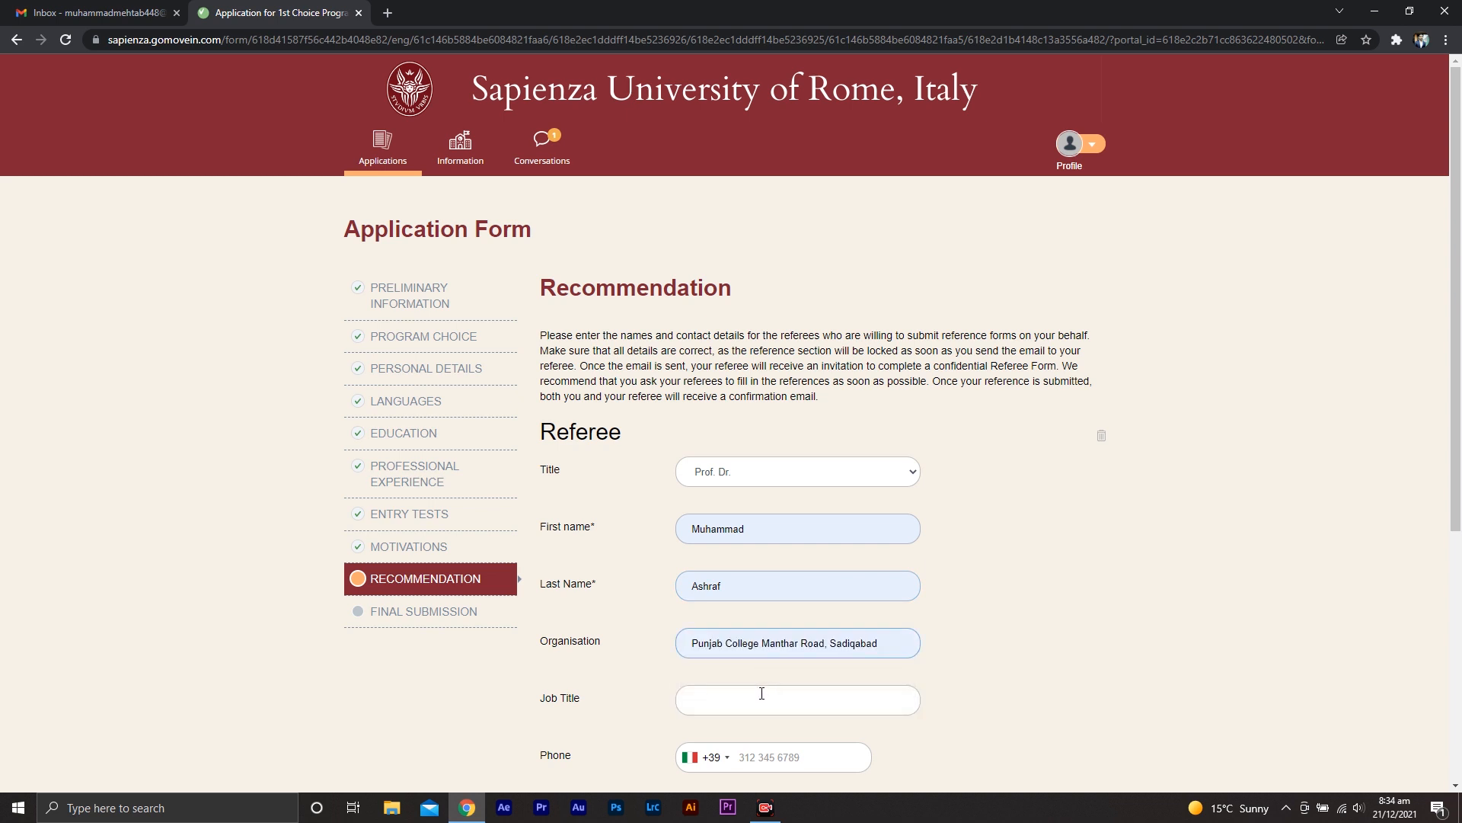
{"action": "left_click", "coordinate": [760, 693]}
{"action": "left_click", "coordinate": [751, 735]}
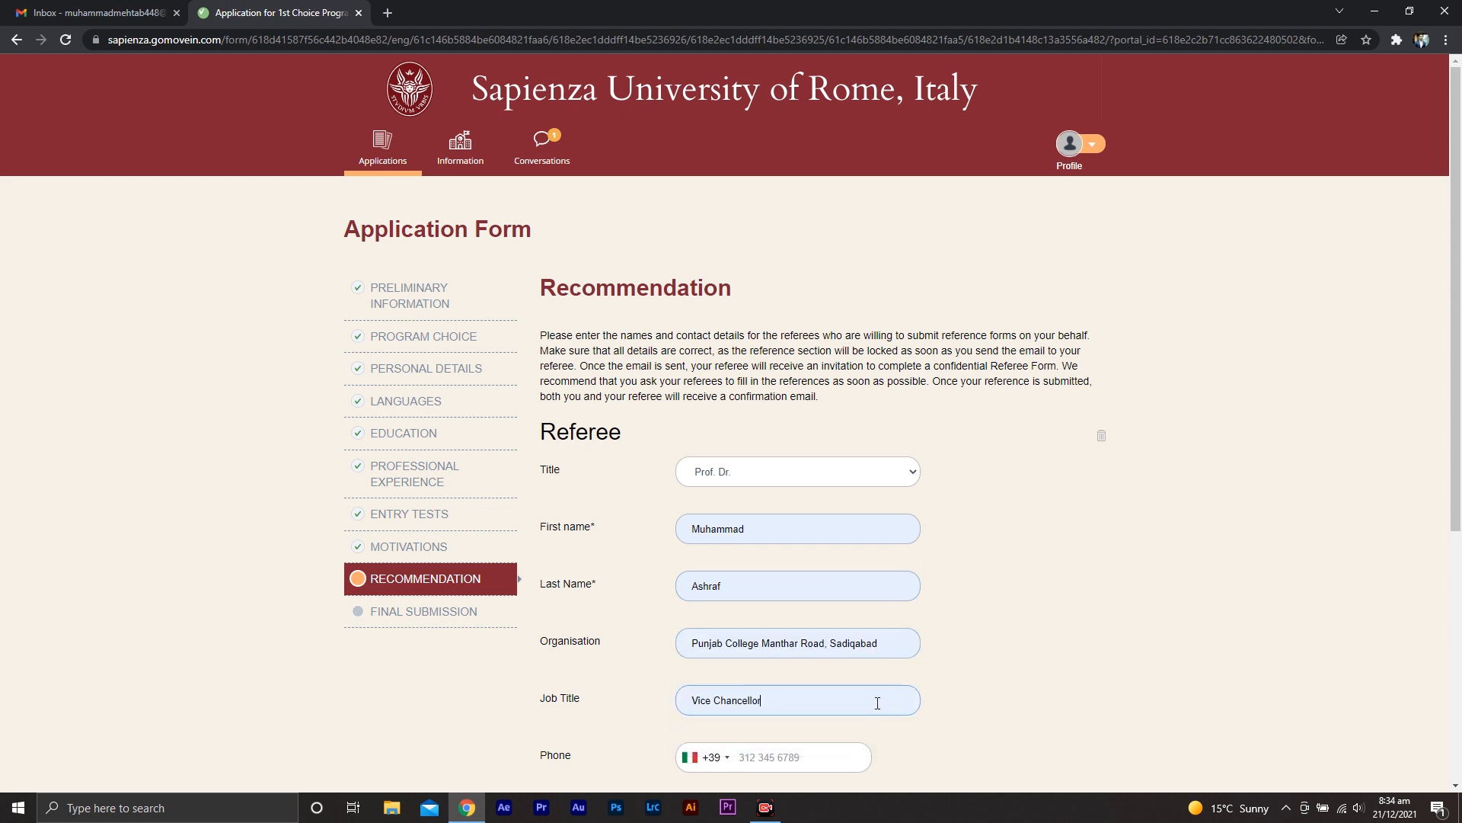
Fill in the referee's e-mail address and shorten part of it
{"action": "scroll", "coordinate": [1004, 709], "scroll_direction": "down", "scroll_amount": 2}
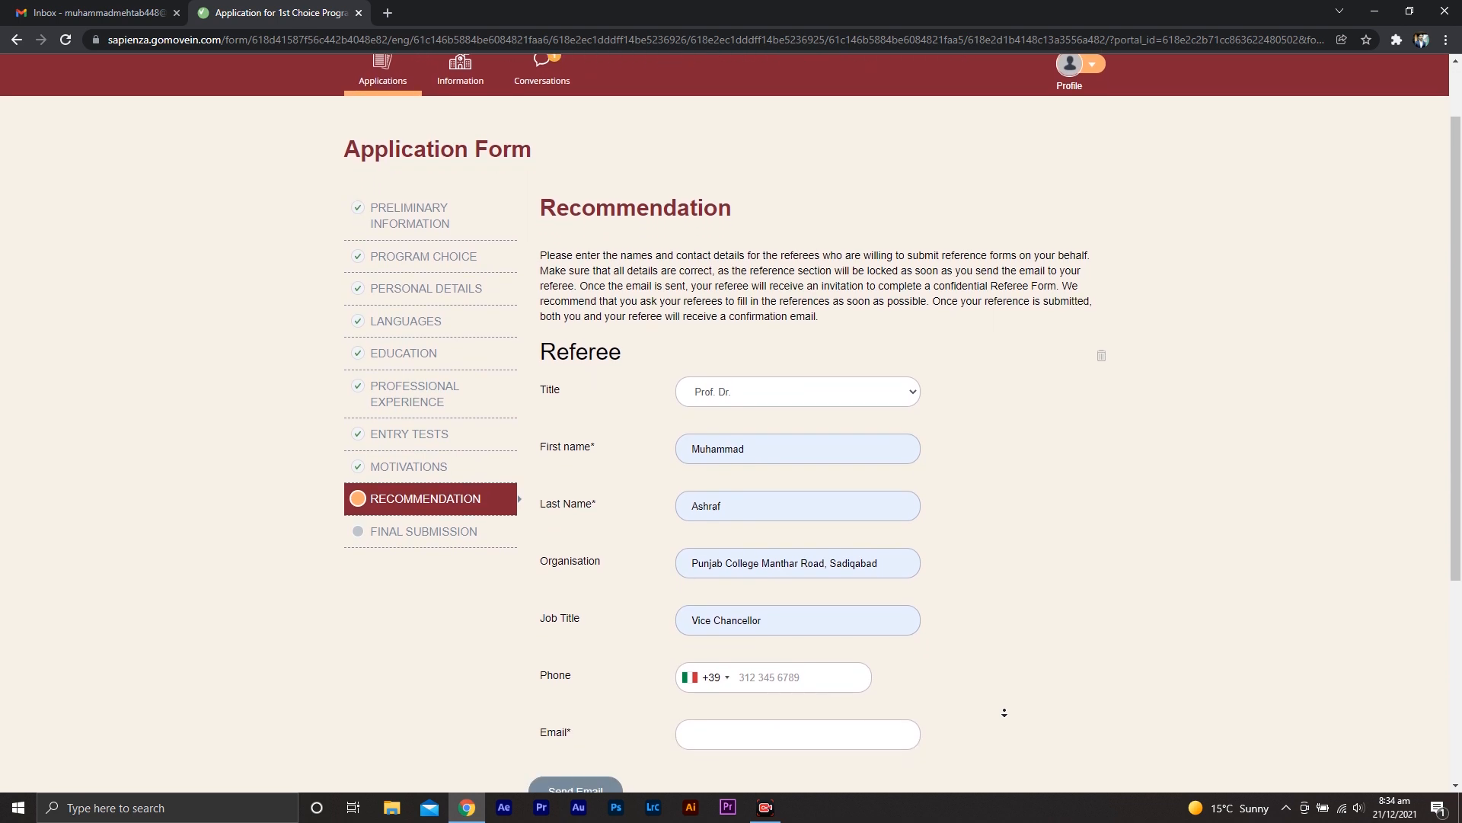
{"action": "scroll", "coordinate": [1004, 712], "scroll_direction": "down", "scroll_amount": 1}
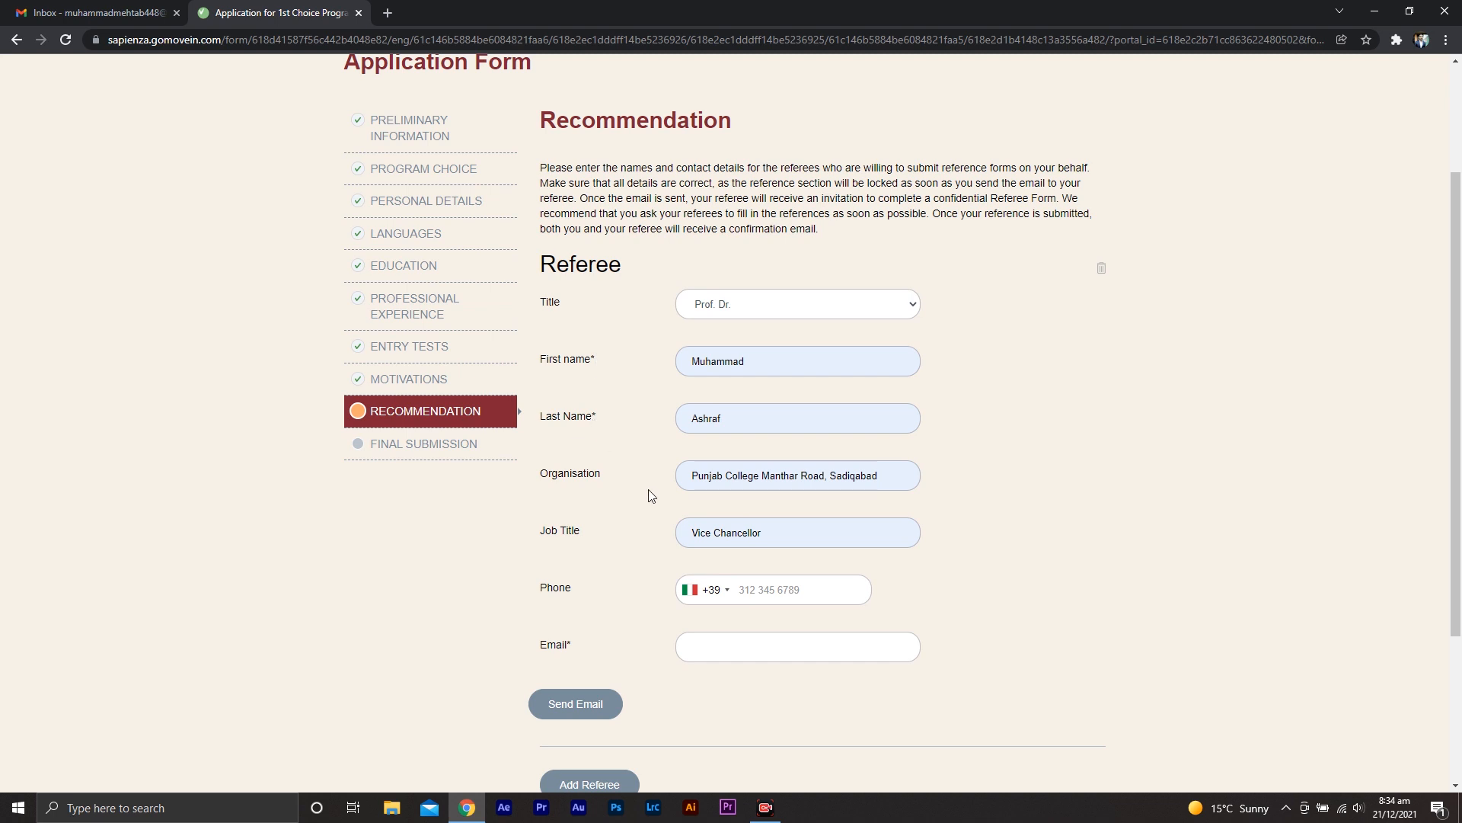
{"action": "left_click", "coordinate": [754, 647]}
{"action": "left_click", "coordinate": [761, 682]}
{"action": "middle_click", "coordinate": [989, 639]}
{"action": "scroll", "coordinate": [993, 673], "scroll_direction": "down", "scroll_amount": 2}
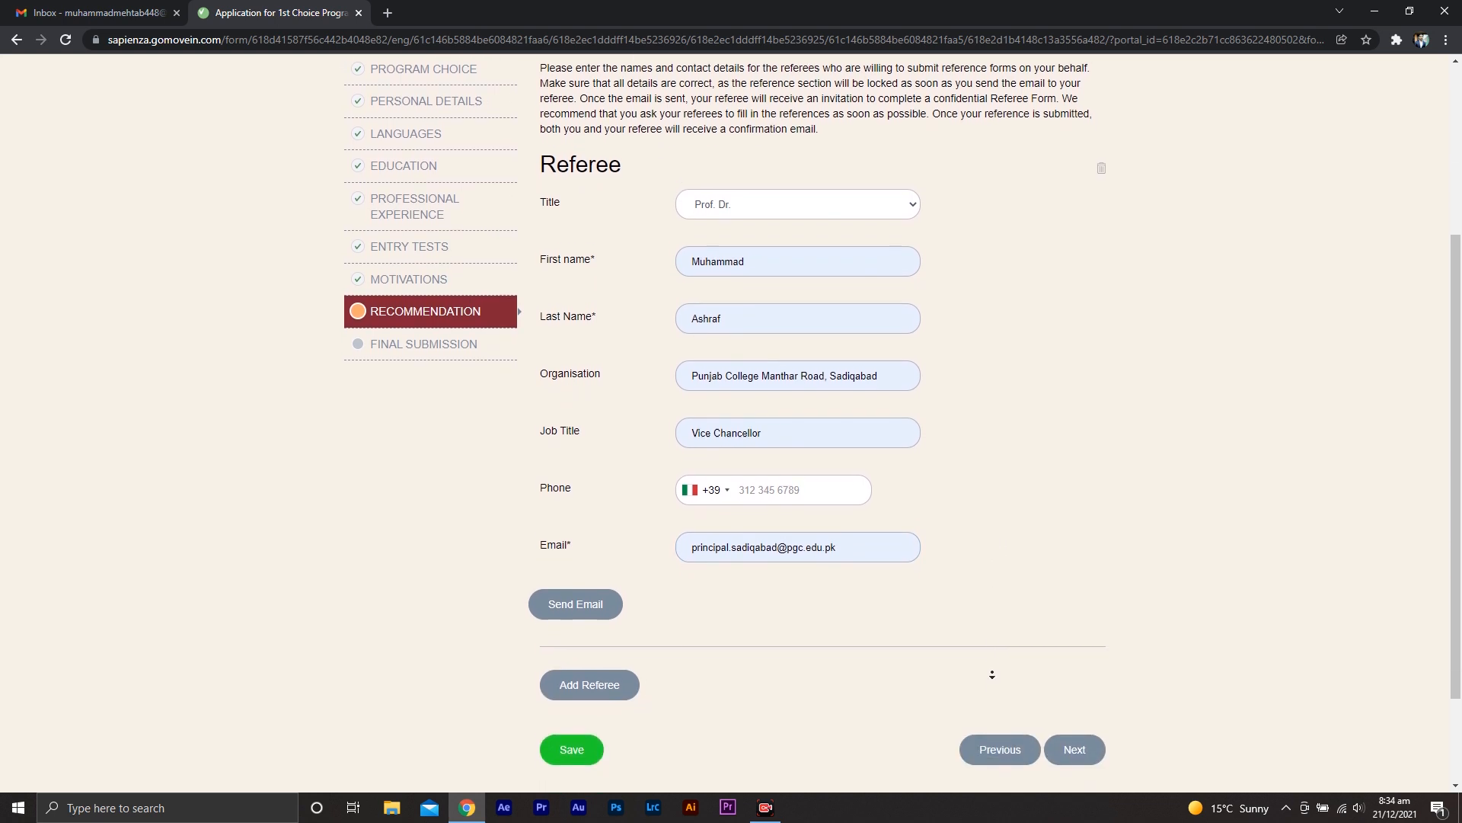
{"action": "middle_click", "coordinate": [929, 620]}
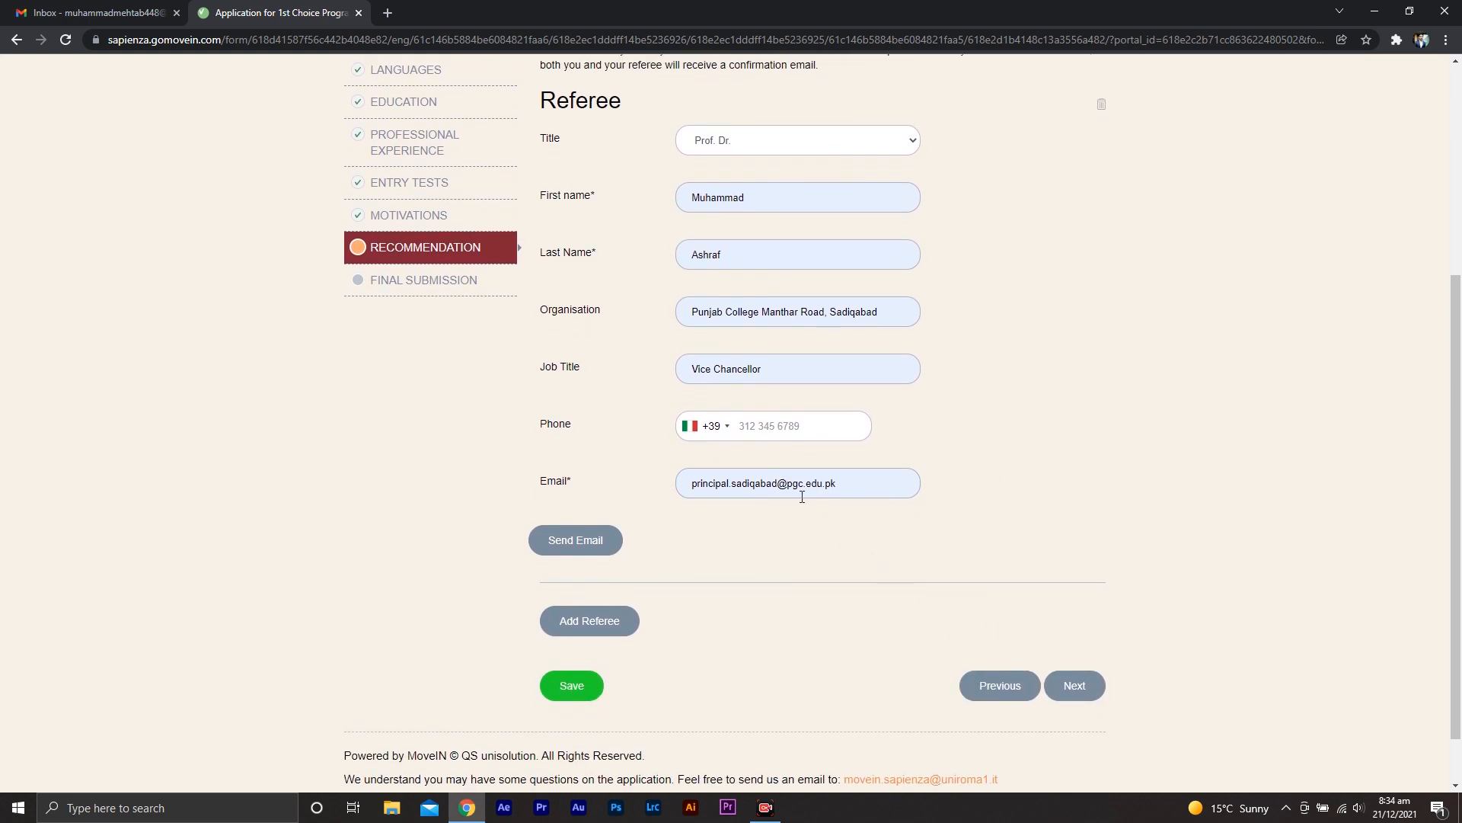
{"action": "left_click", "coordinate": [764, 483]}
{"action": "key", "text": "BackSpace"}
{"action": "key", "text": "BackSpace"}
{"action": "key", "text": "BackSpace"}
{"action": "key", "text": "BackSpace"}
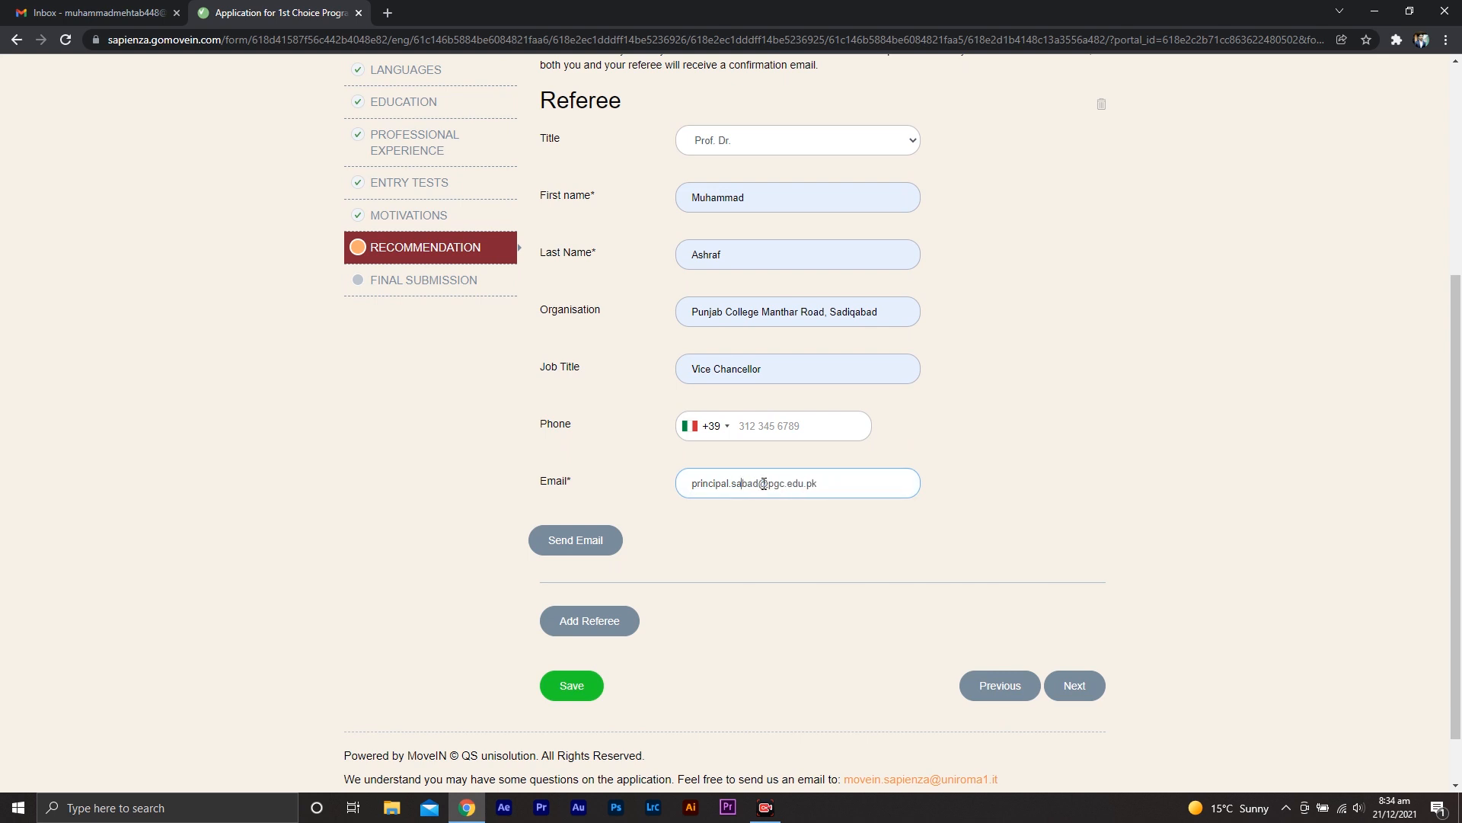
Send the reference request e-mail to the referee and confirm it
{"action": "left_click", "coordinate": [565, 553]}
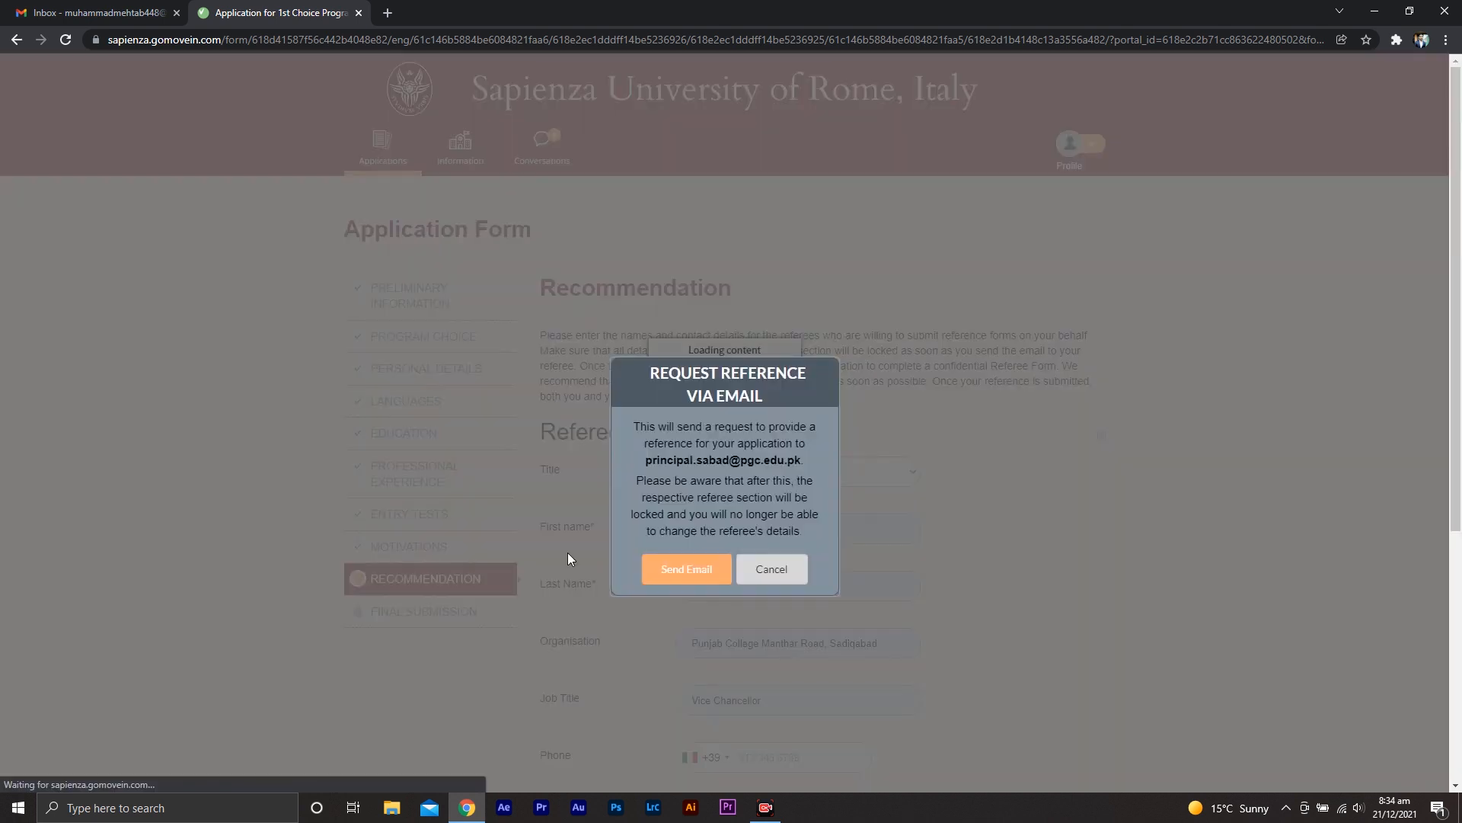
{"action": "left_click", "coordinate": [689, 570]}
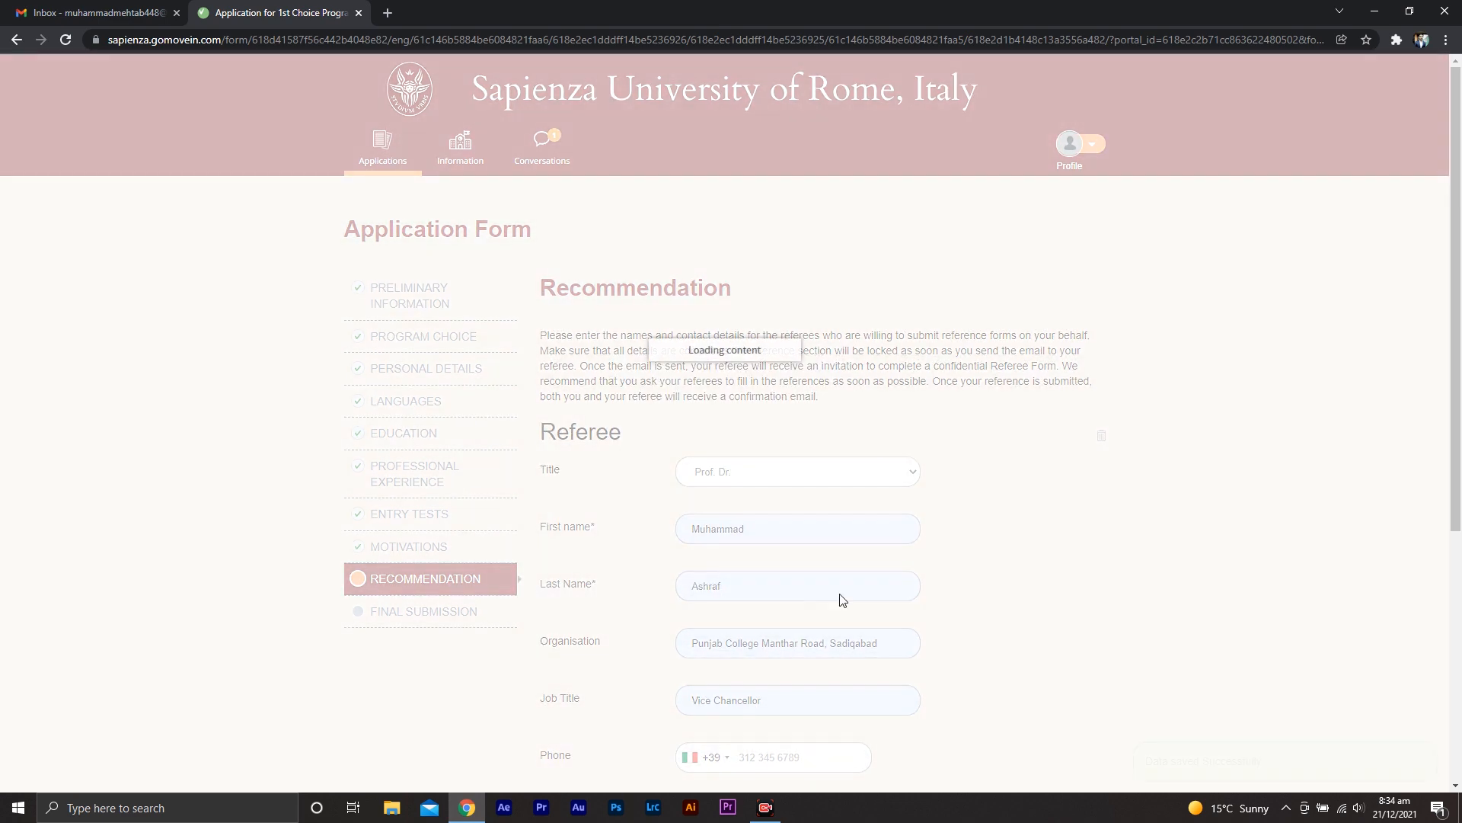
{"action": "scroll", "coordinate": [1057, 591], "scroll_direction": "down", "scroll_amount": 6}
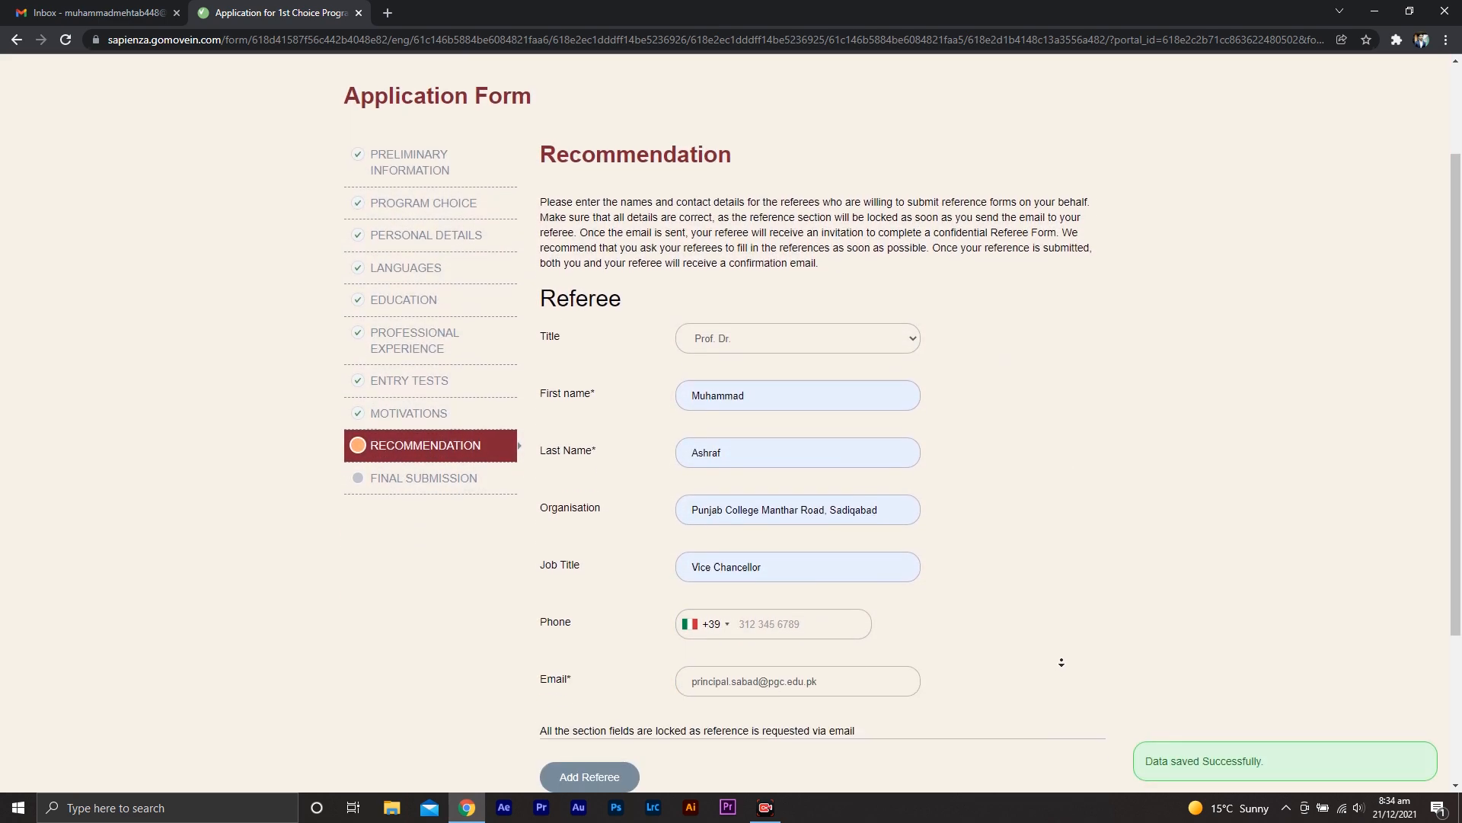
Move on to the final submission section, accept both certifications and the single-account declaration, answer No to third party, and save
{"action": "middle_click", "coordinate": [1056, 681]}
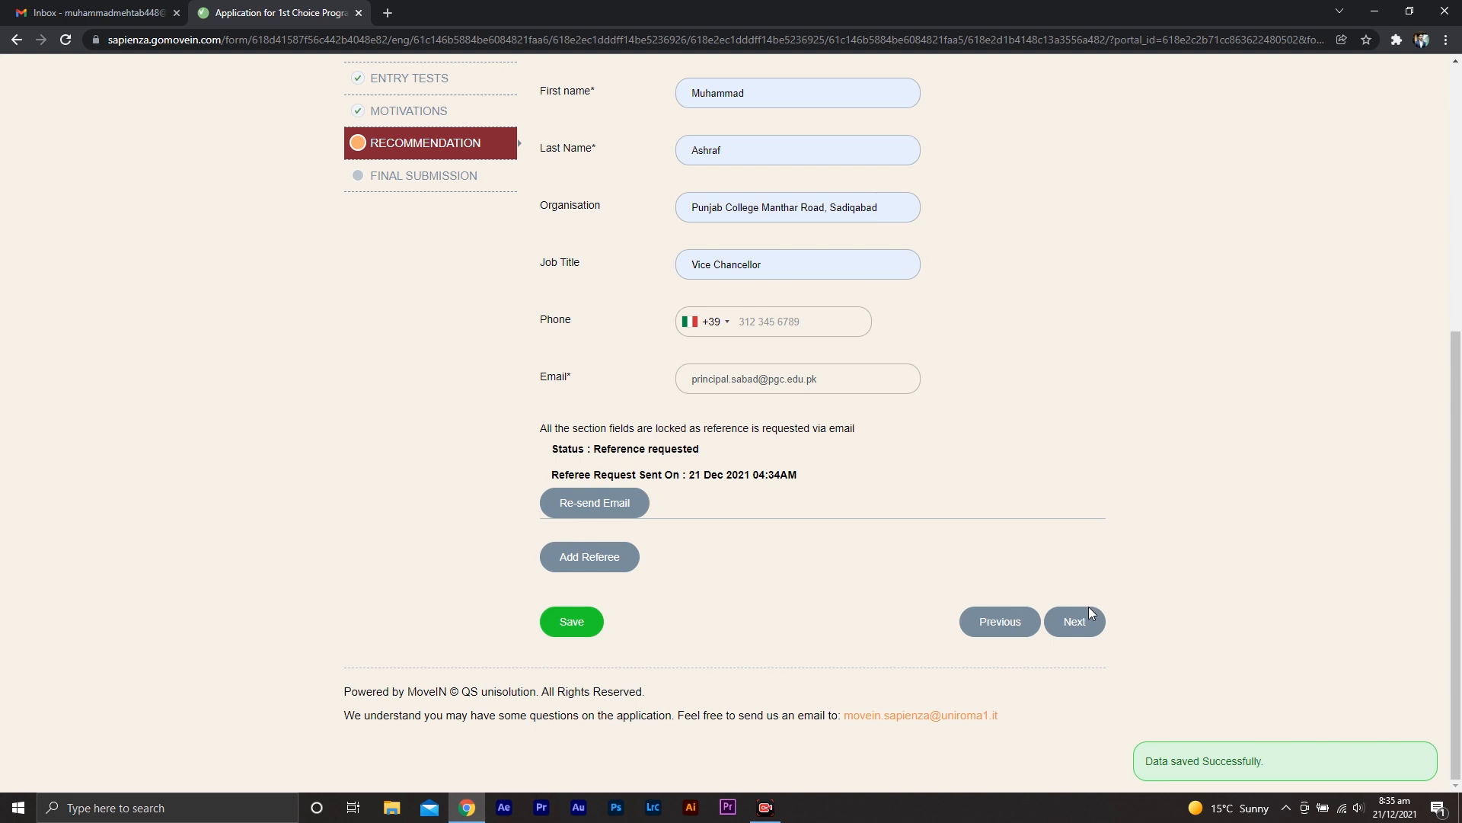
{"action": "left_click", "coordinate": [1075, 623]}
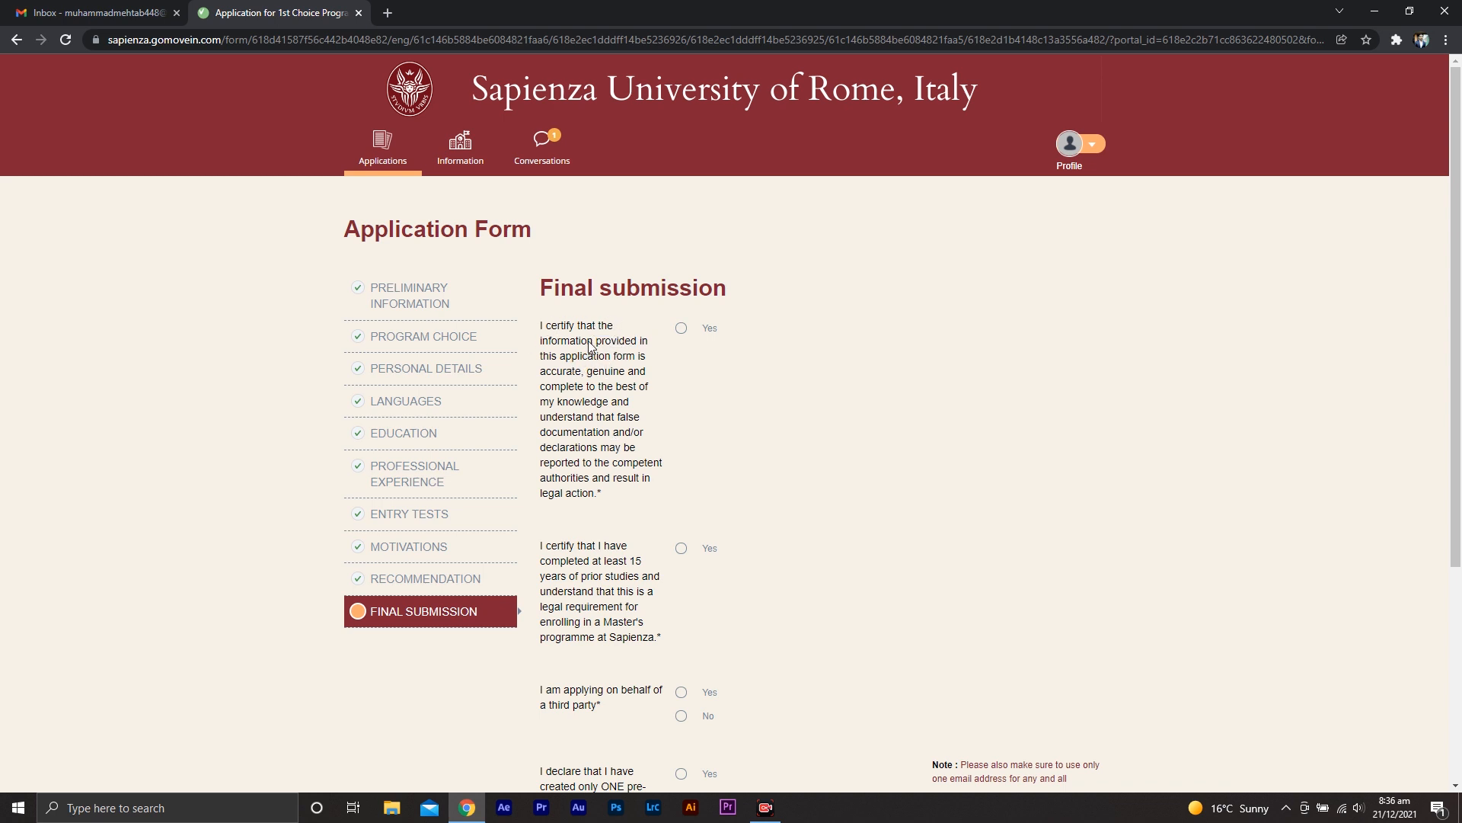
{"action": "left_click", "coordinate": [681, 329]}
{"action": "left_click", "coordinate": [683, 549]}
{"action": "middle_click", "coordinate": [916, 531]}
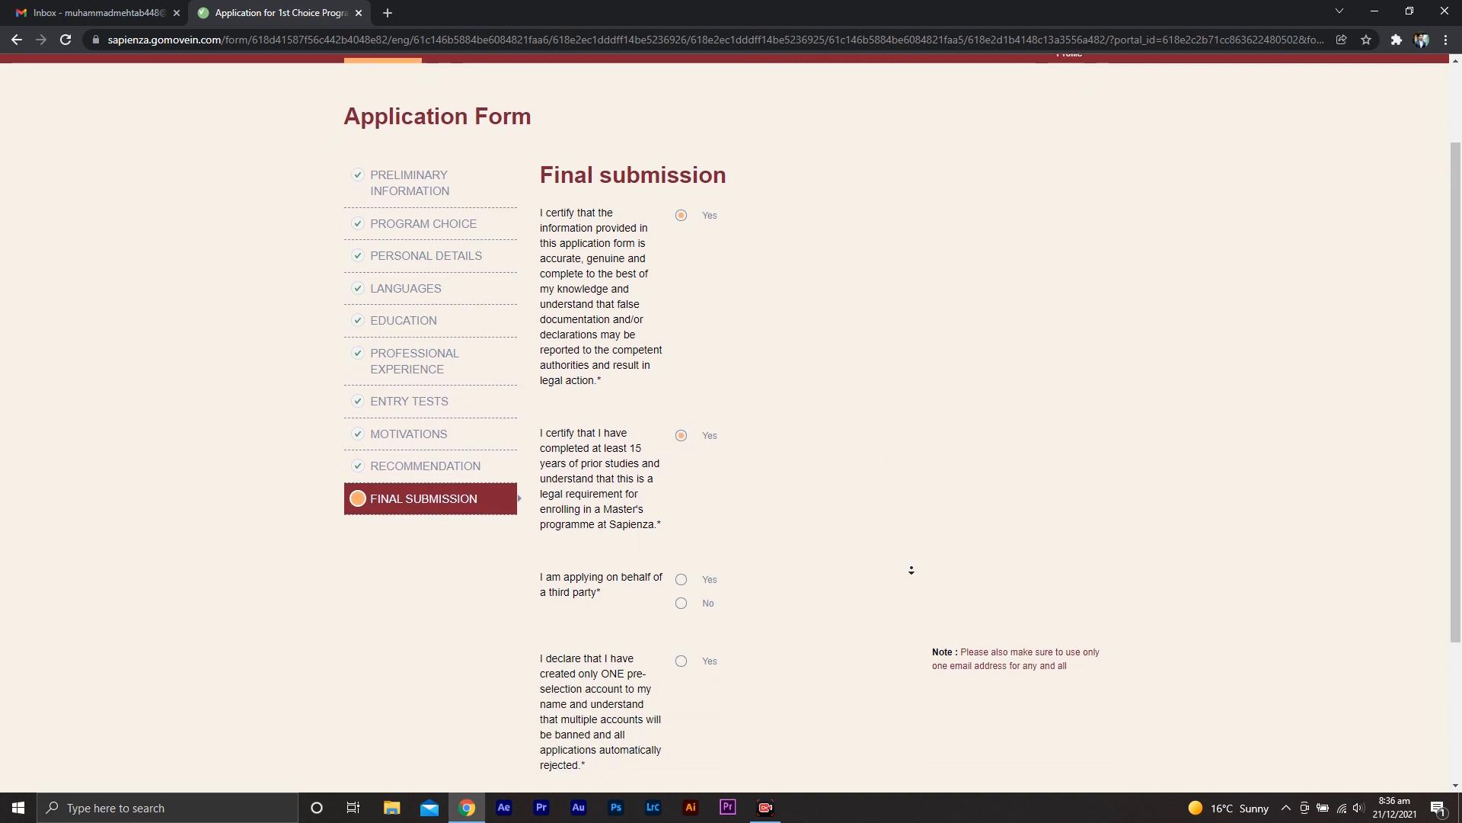
{"action": "middle_click", "coordinate": [912, 569]}
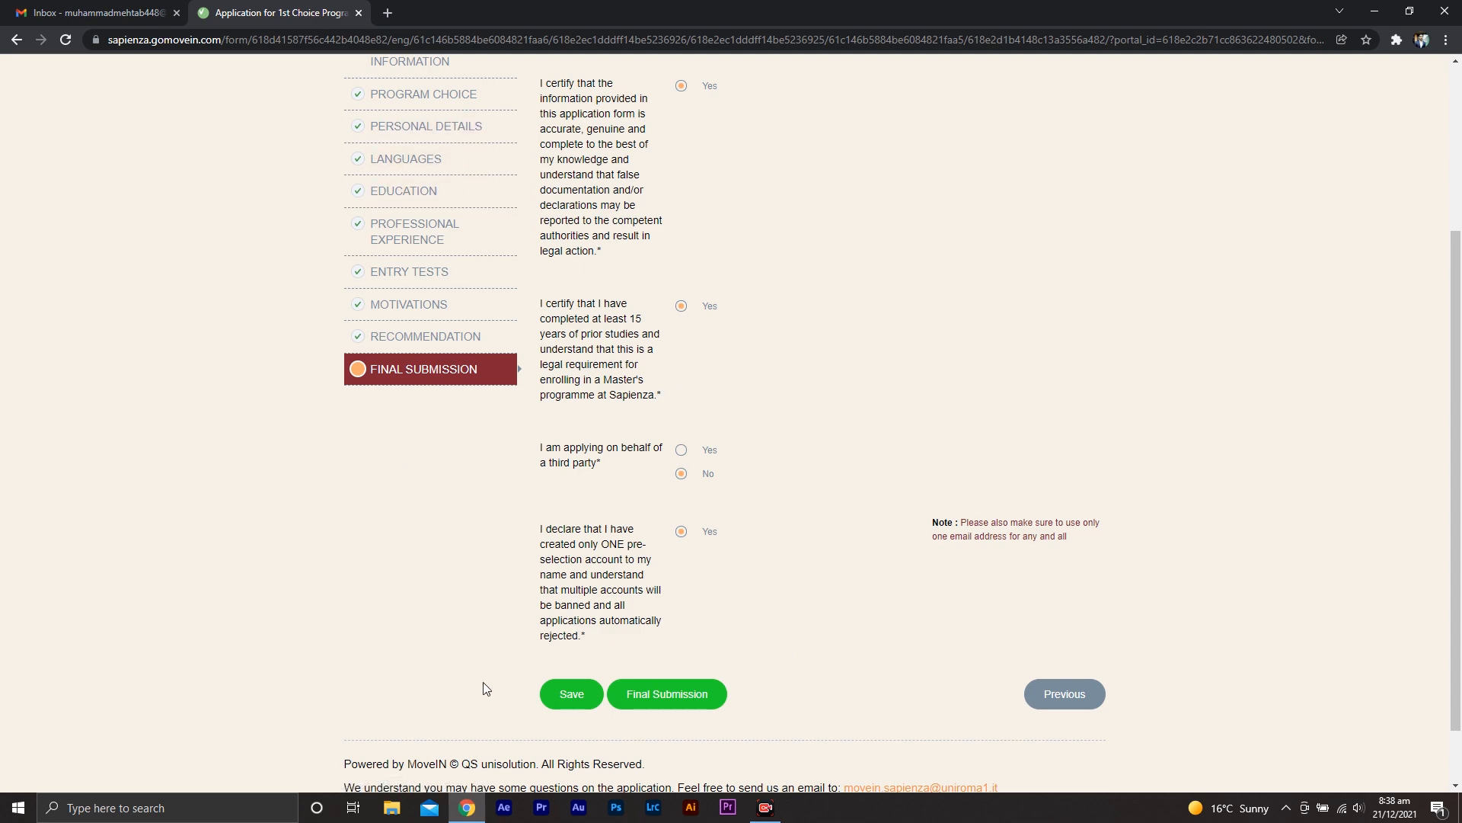
{"action": "left_click", "coordinate": [559, 702]}
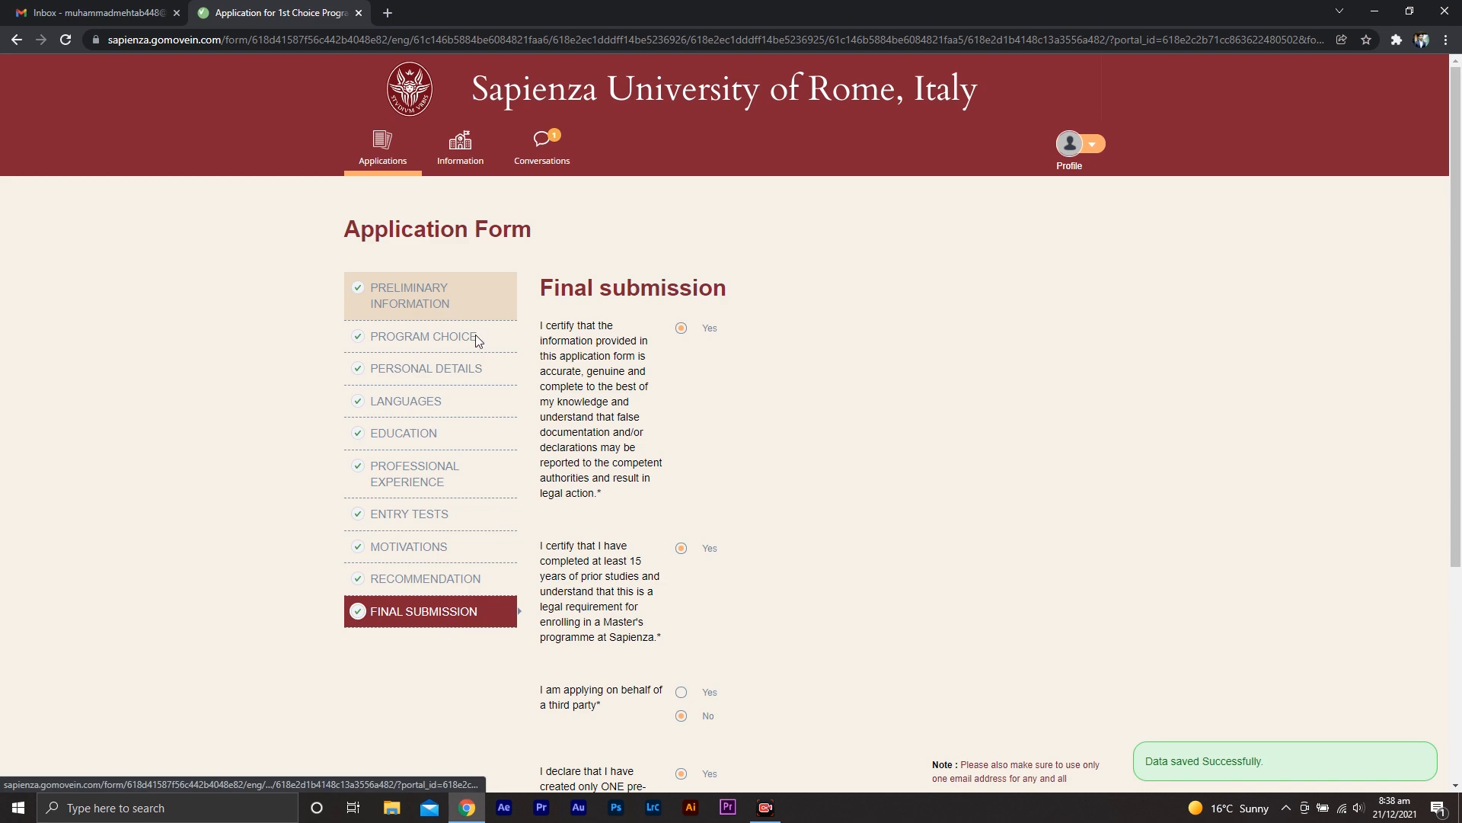
Review the earlier sections, then submit the completed application form and confirm the submission
{"action": "left_click", "coordinate": [462, 319]}
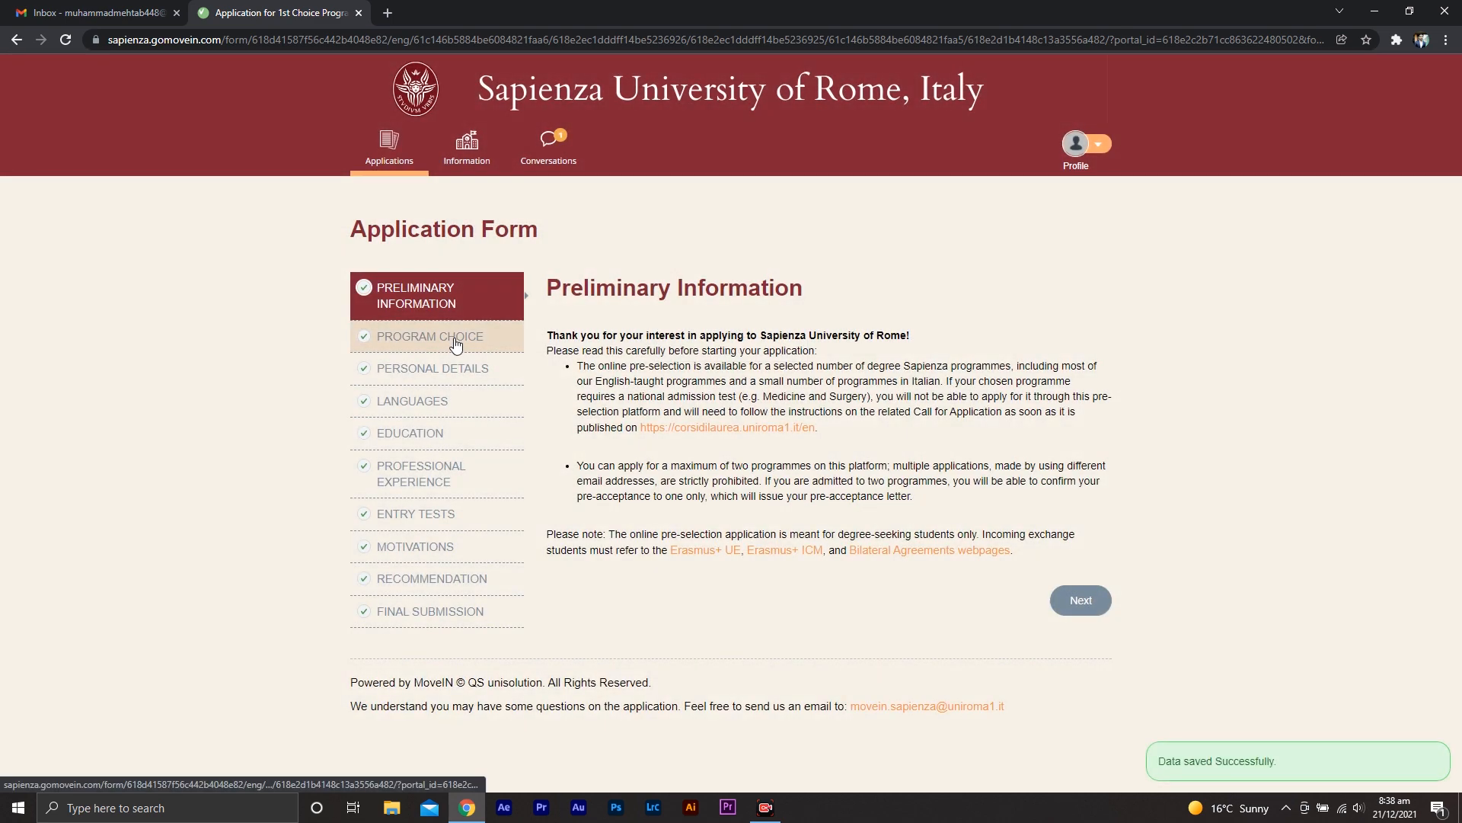
{"action": "left_click", "coordinate": [456, 343]}
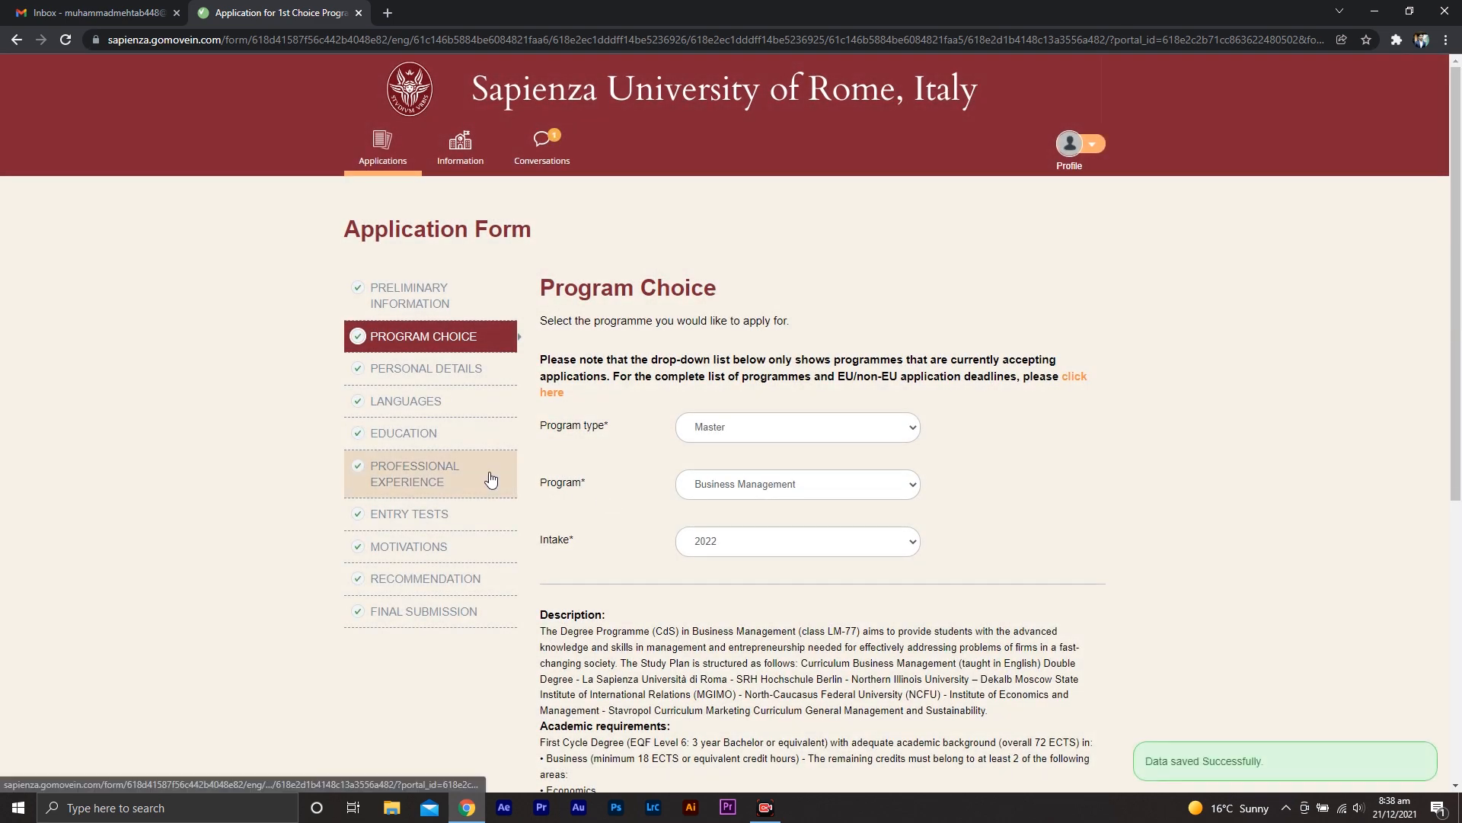
{"action": "left_click", "coordinate": [470, 374]}
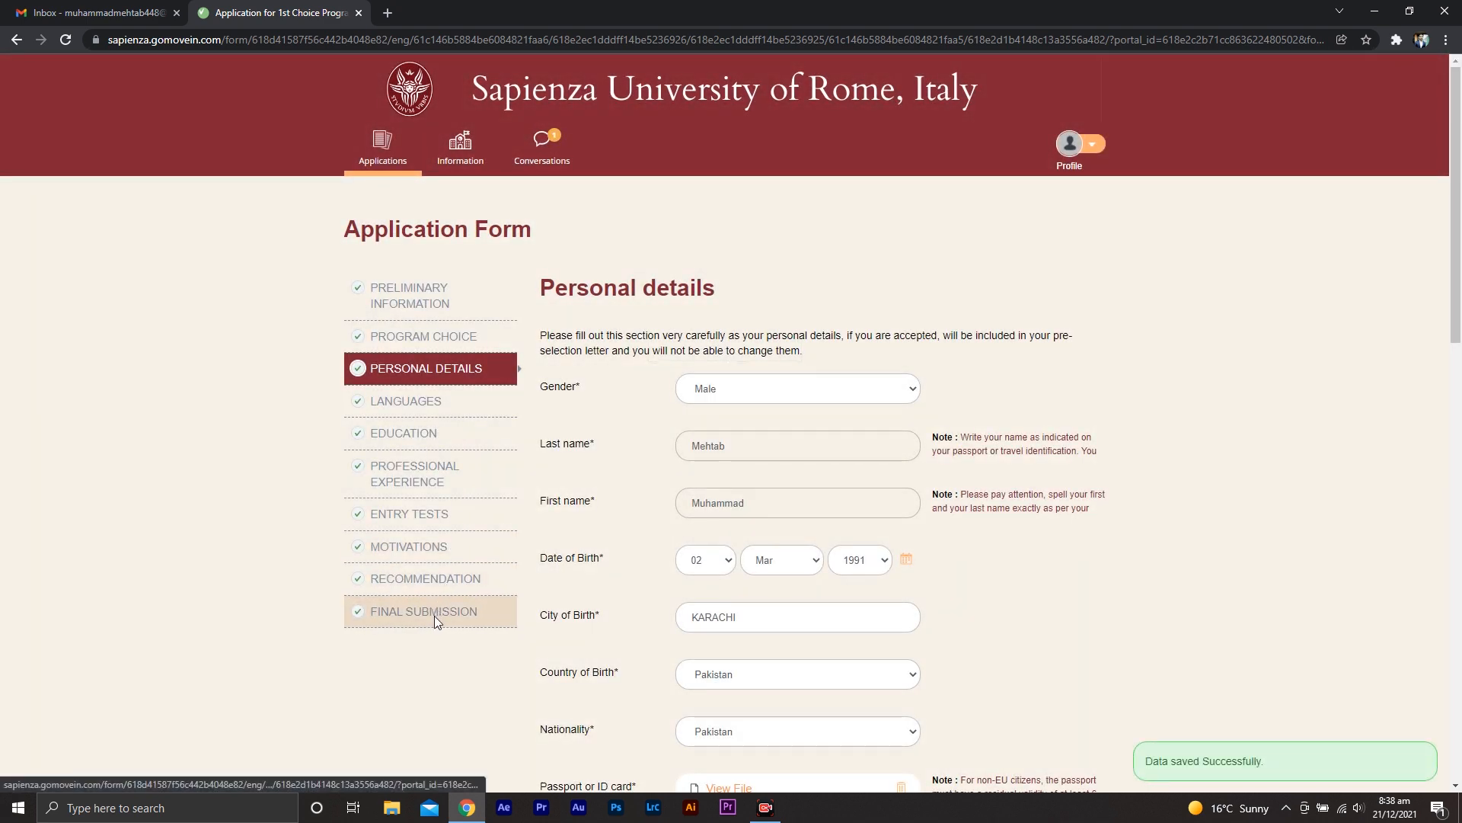
{"action": "left_click", "coordinate": [434, 615]}
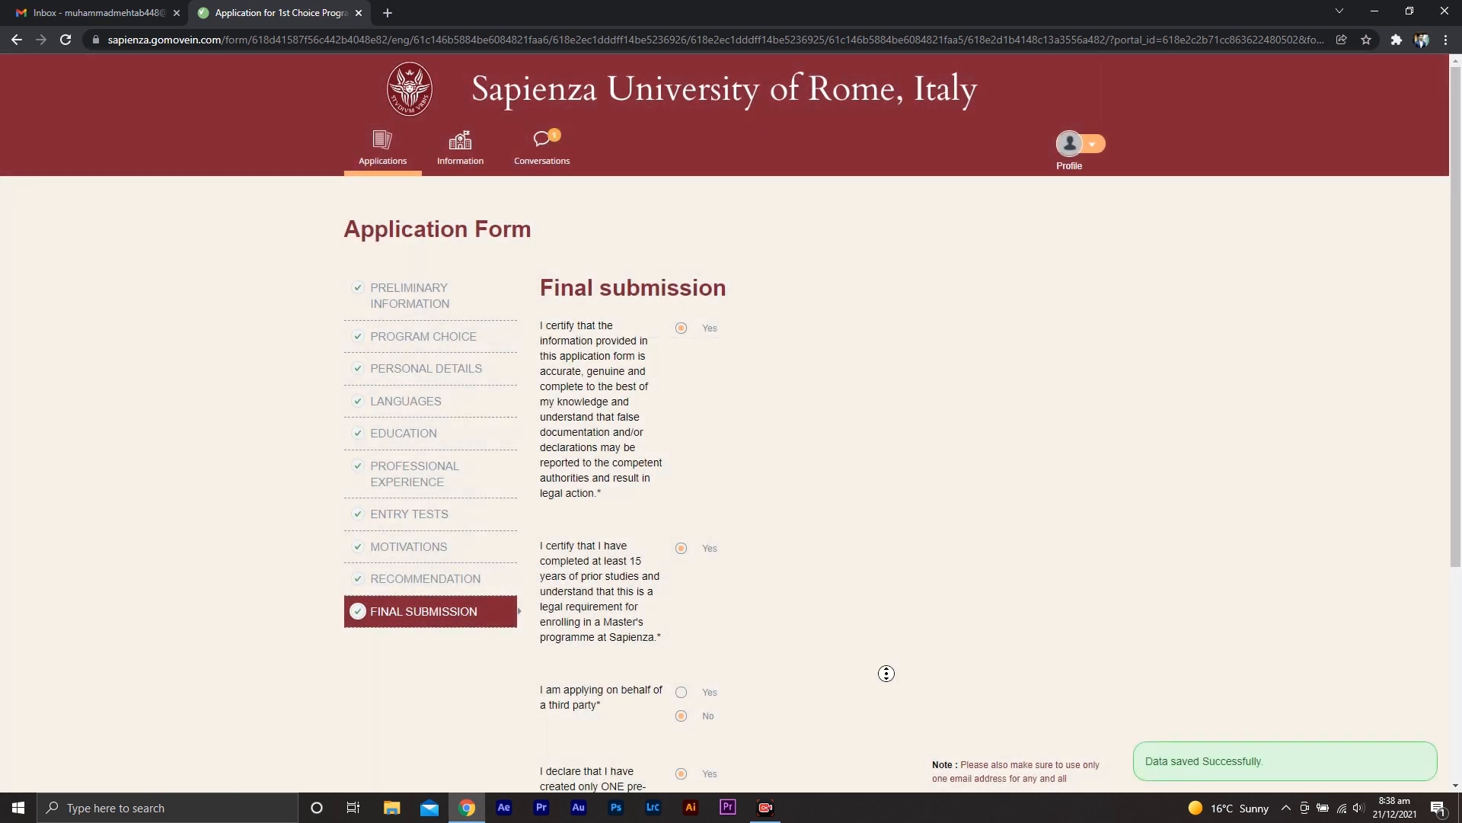
{"action": "scroll", "coordinate": [886, 673], "scroll_direction": "down", "scroll_amount": 4}
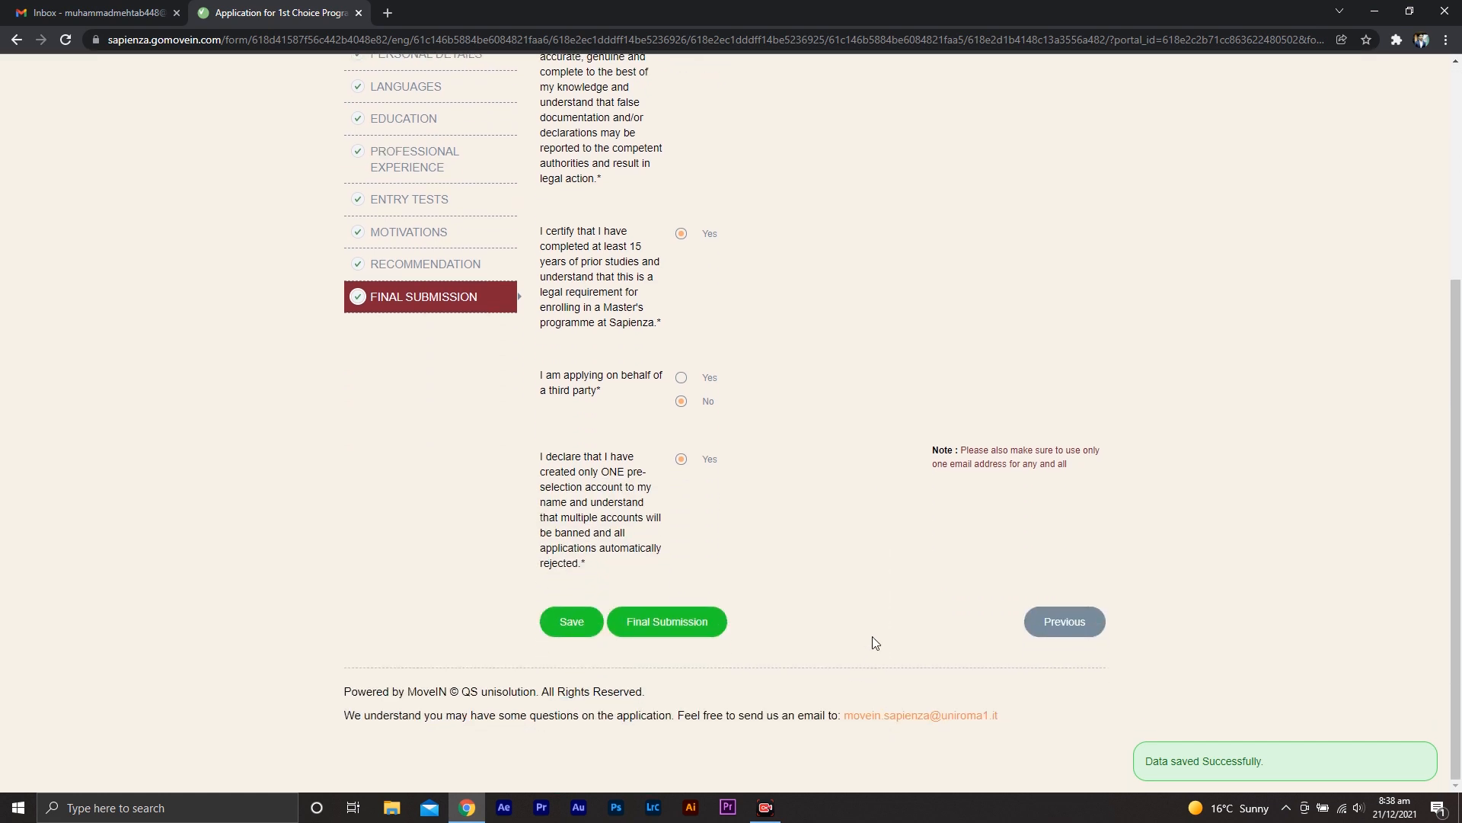
{"action": "left_click", "coordinate": [665, 623]}
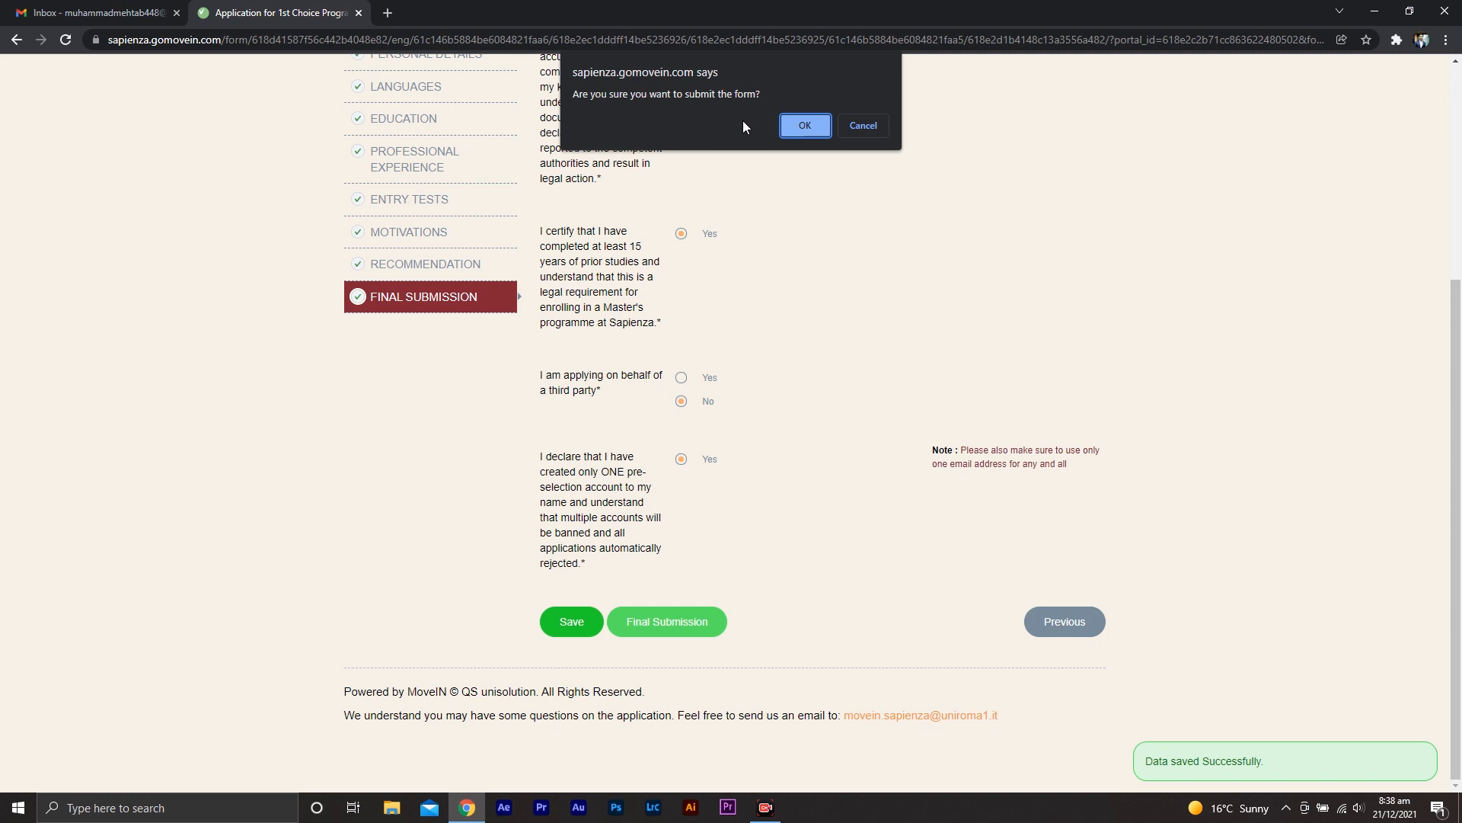
{"action": "left_click", "coordinate": [803, 128]}
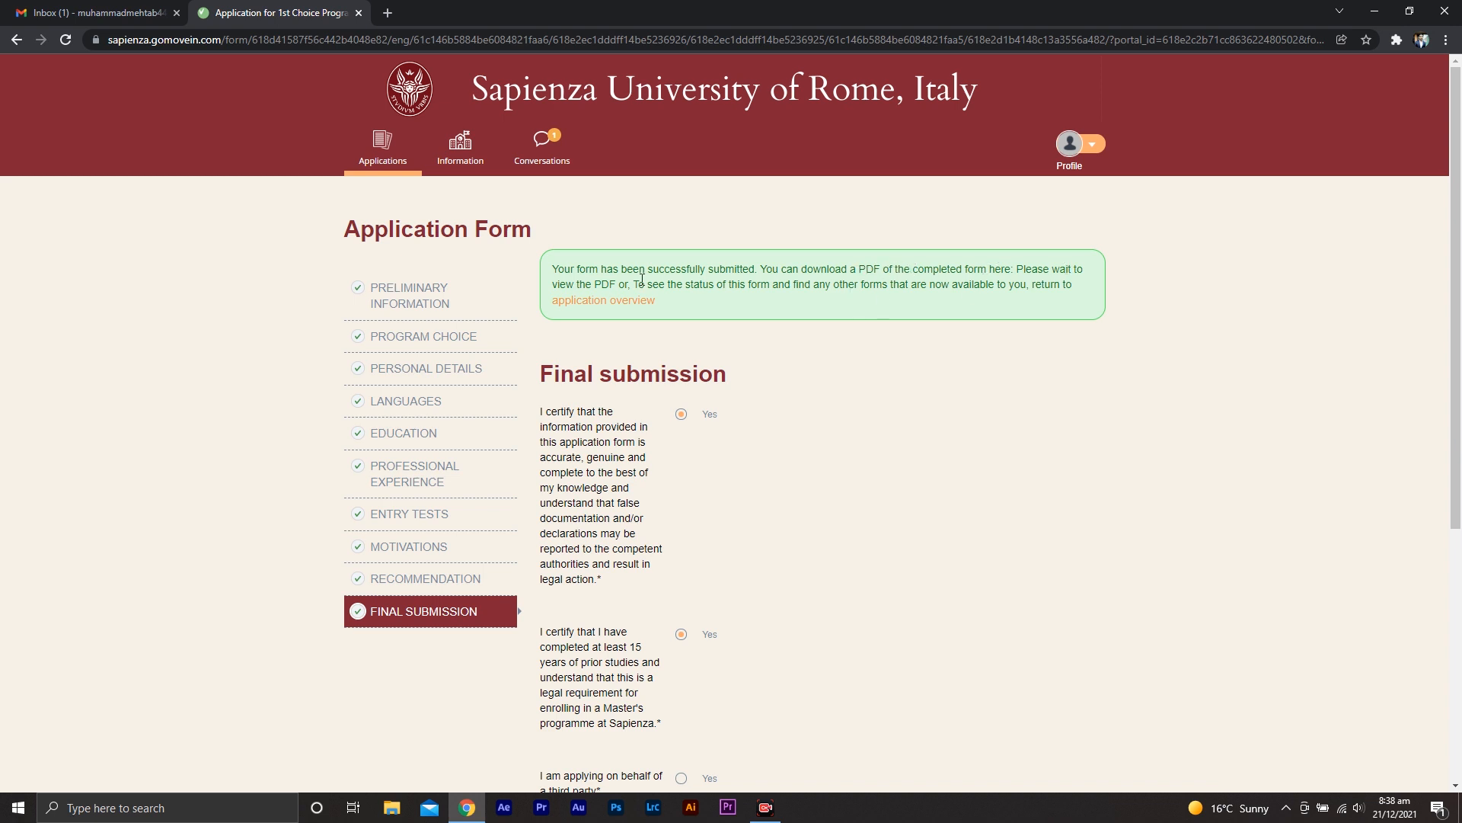
Return to the application overview and open the submitted application for the 1st choice programme
{"action": "left_click", "coordinate": [604, 305]}
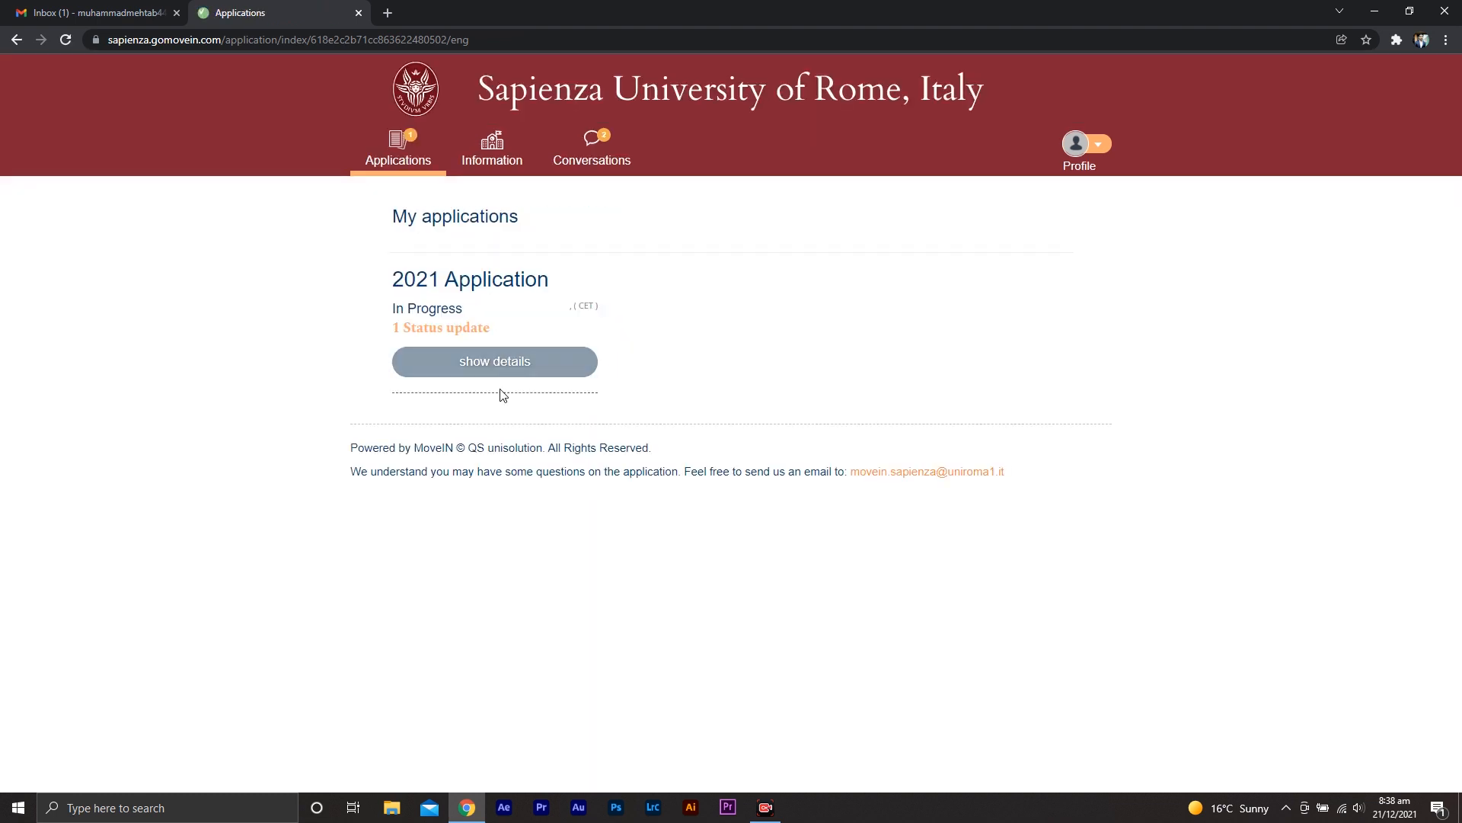
{"action": "left_click", "coordinate": [491, 363]}
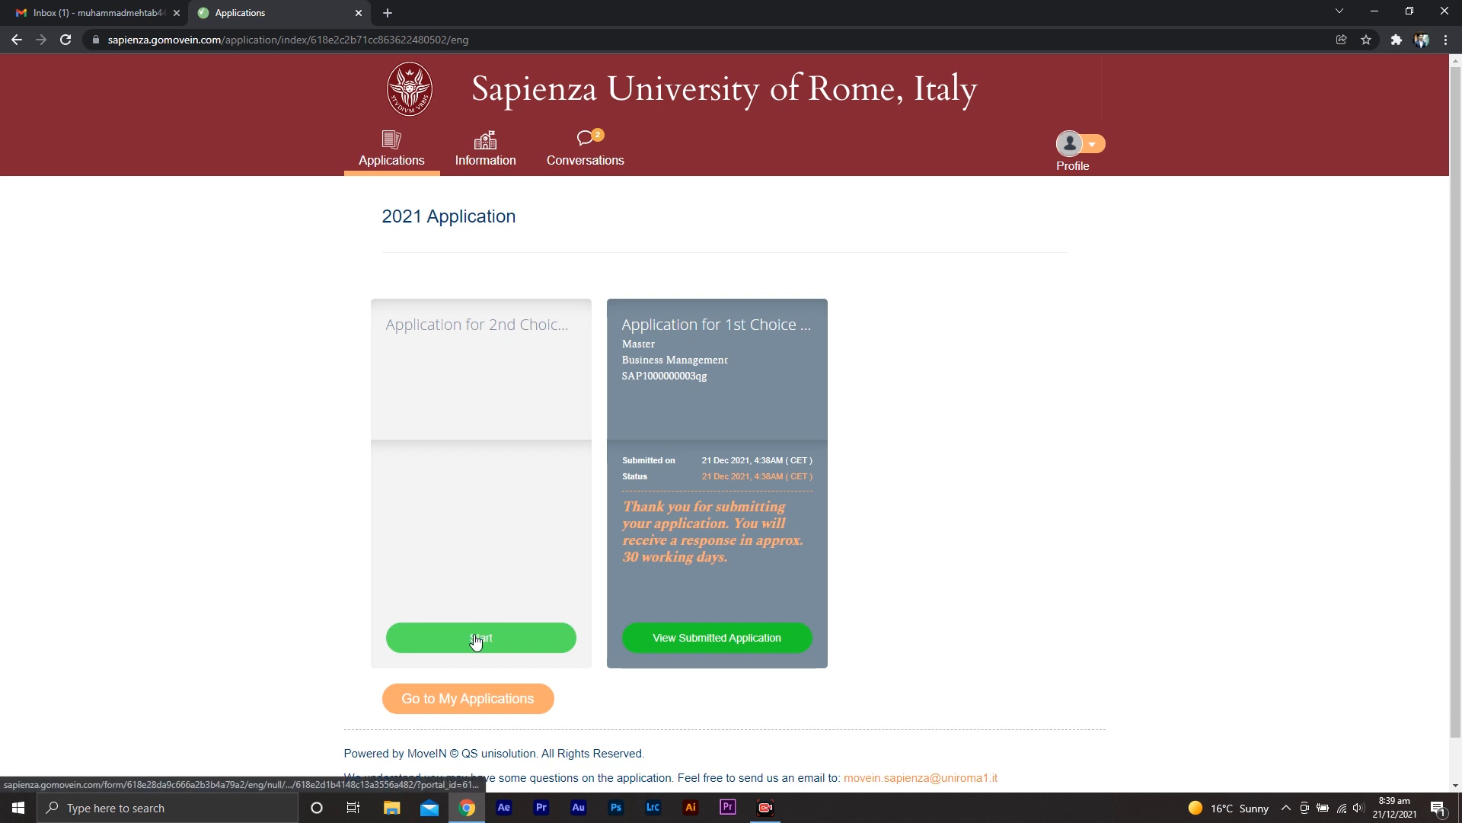
{"action": "left_click", "coordinate": [707, 636]}
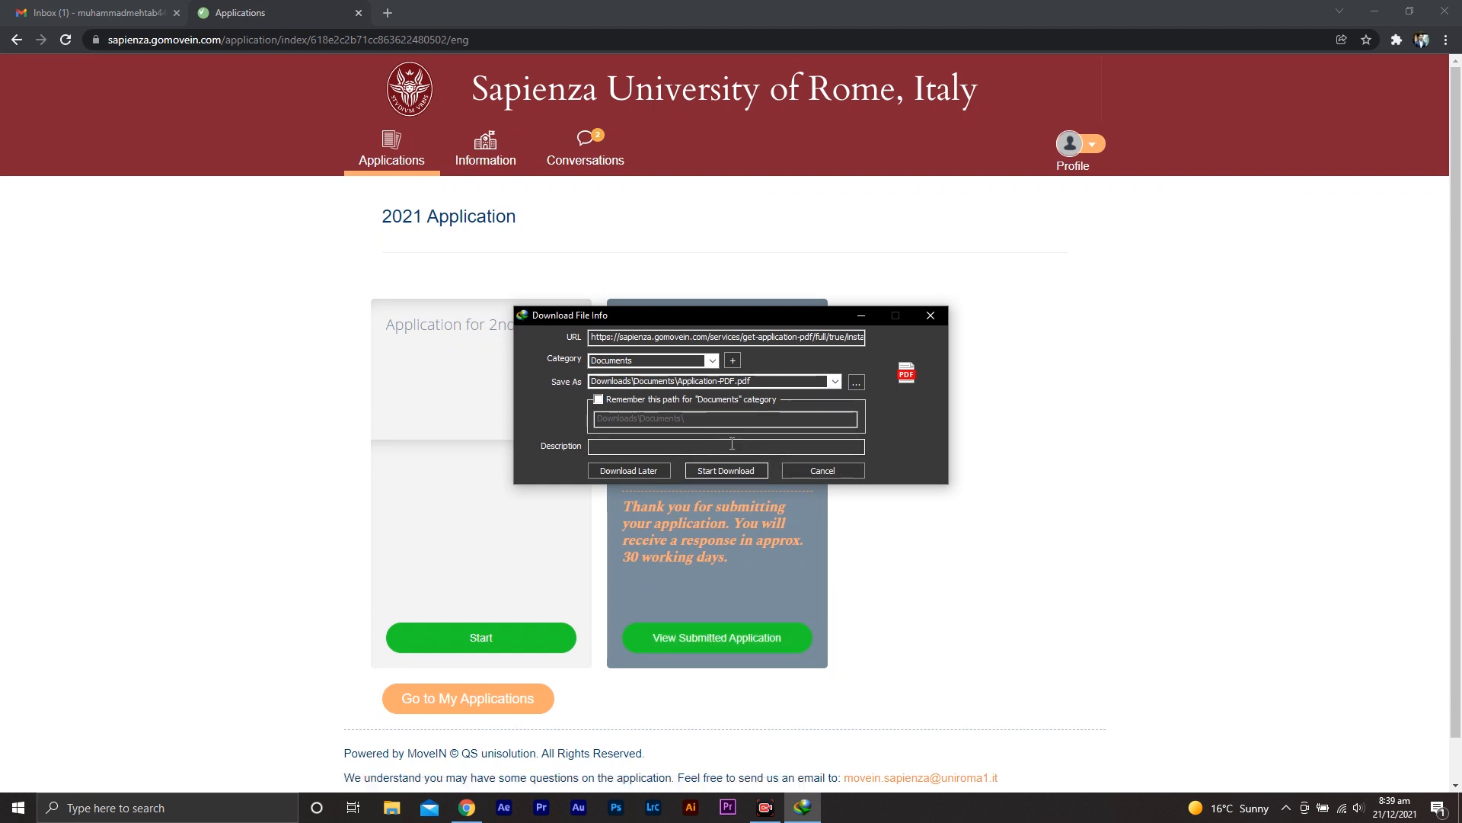
Save the application PDF as Application-PDF on the Desktop and start the download
{"action": "left_click", "coordinate": [856, 381]}
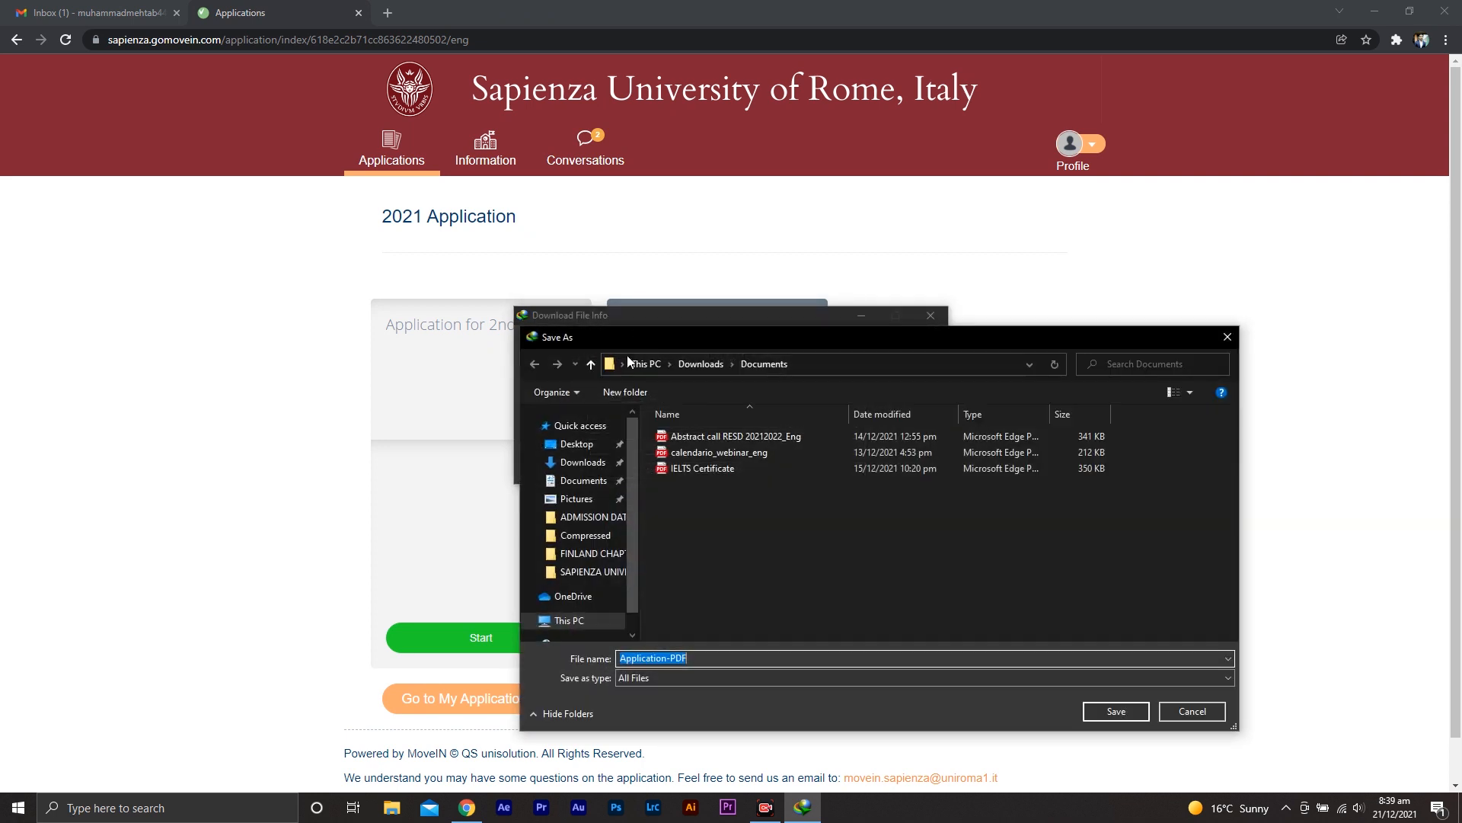
{"action": "left_click", "coordinate": [576, 443]}
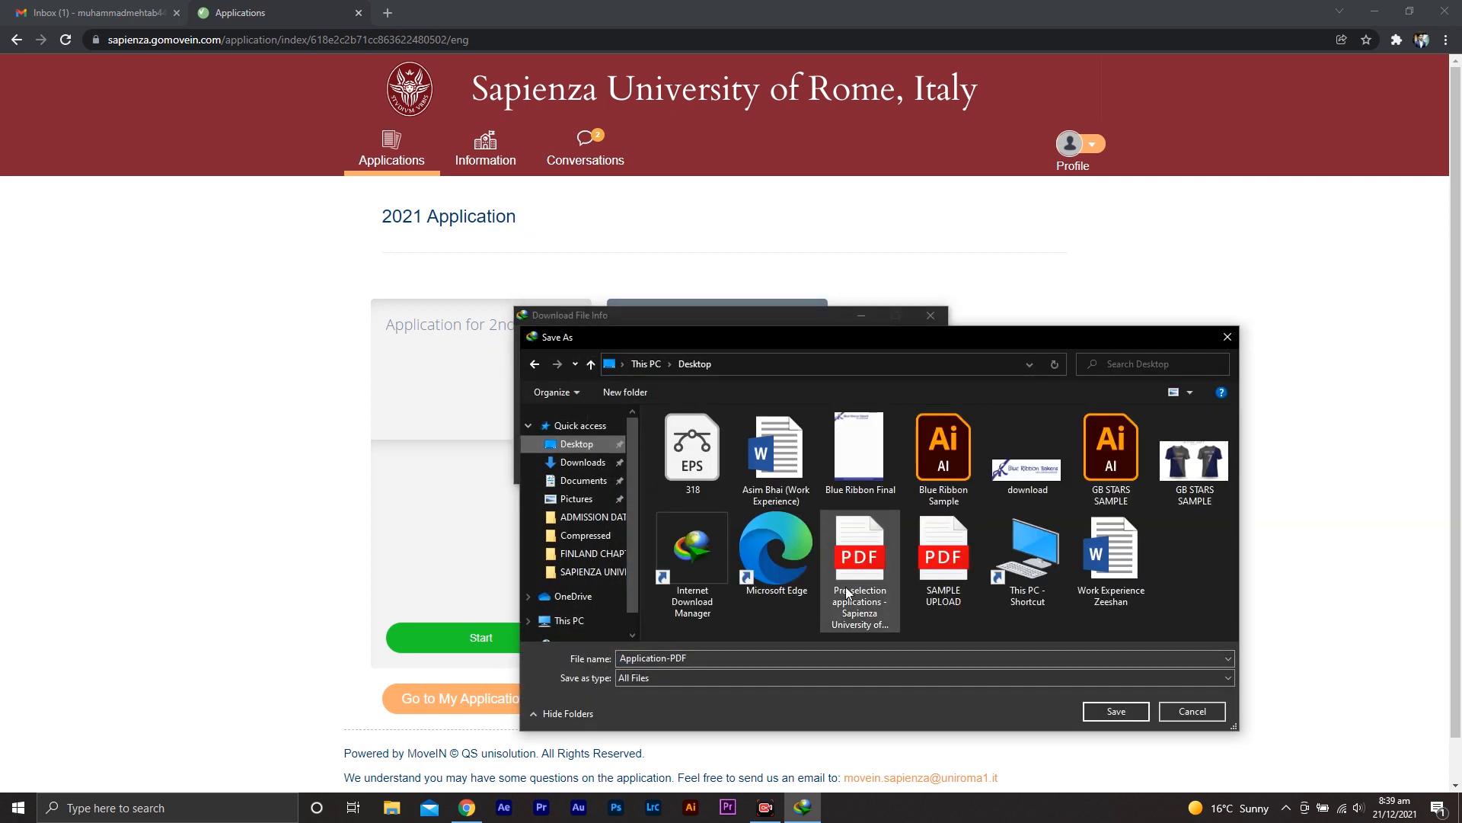
{"action": "left_click", "coordinate": [1098, 707]}
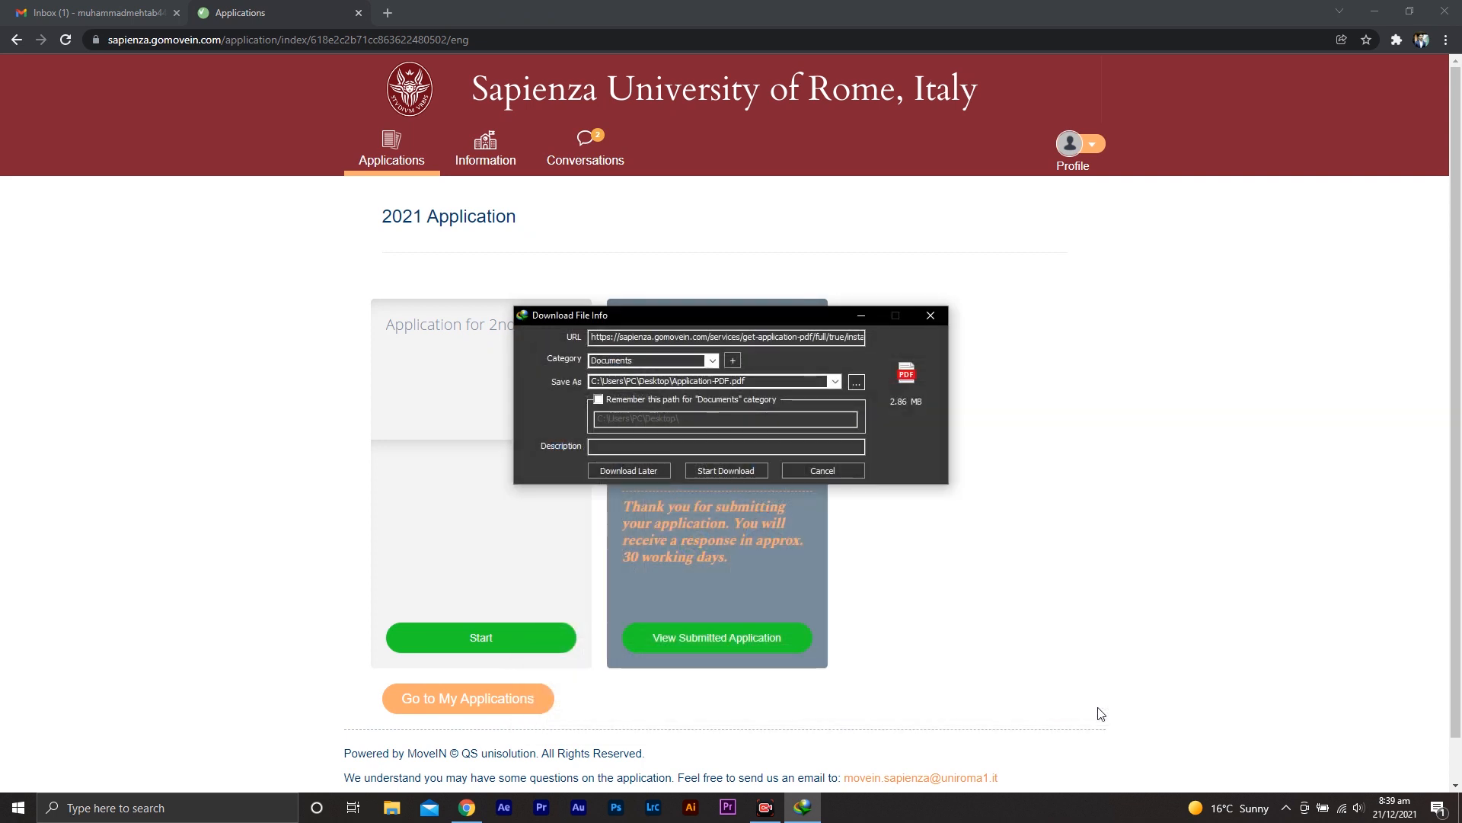
{"action": "left_click", "coordinate": [746, 470]}
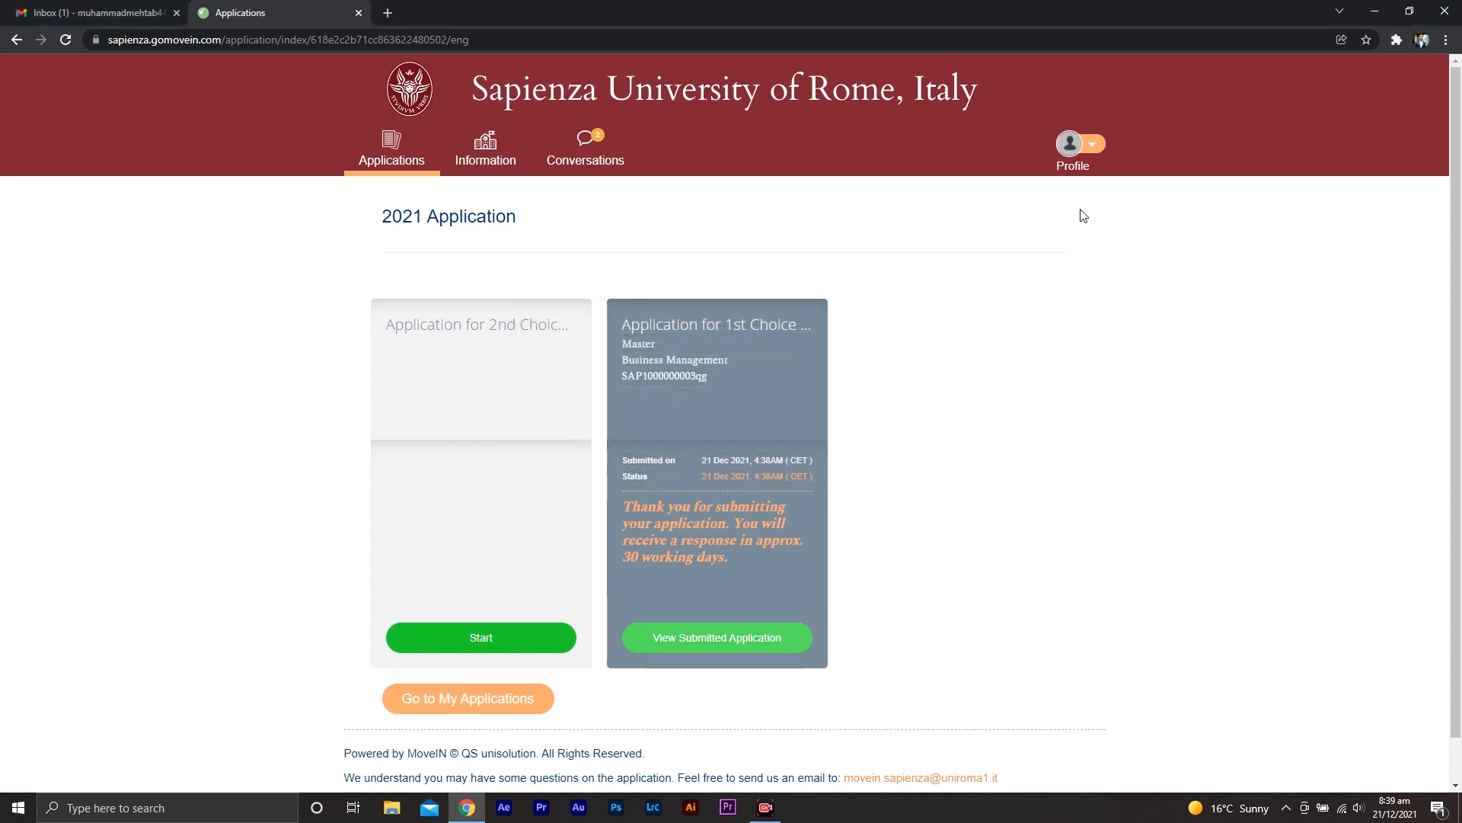
Open the downloaded Application-PDF from the desktop and look through its pages
{"action": "left_click", "coordinate": [1374, 12]}
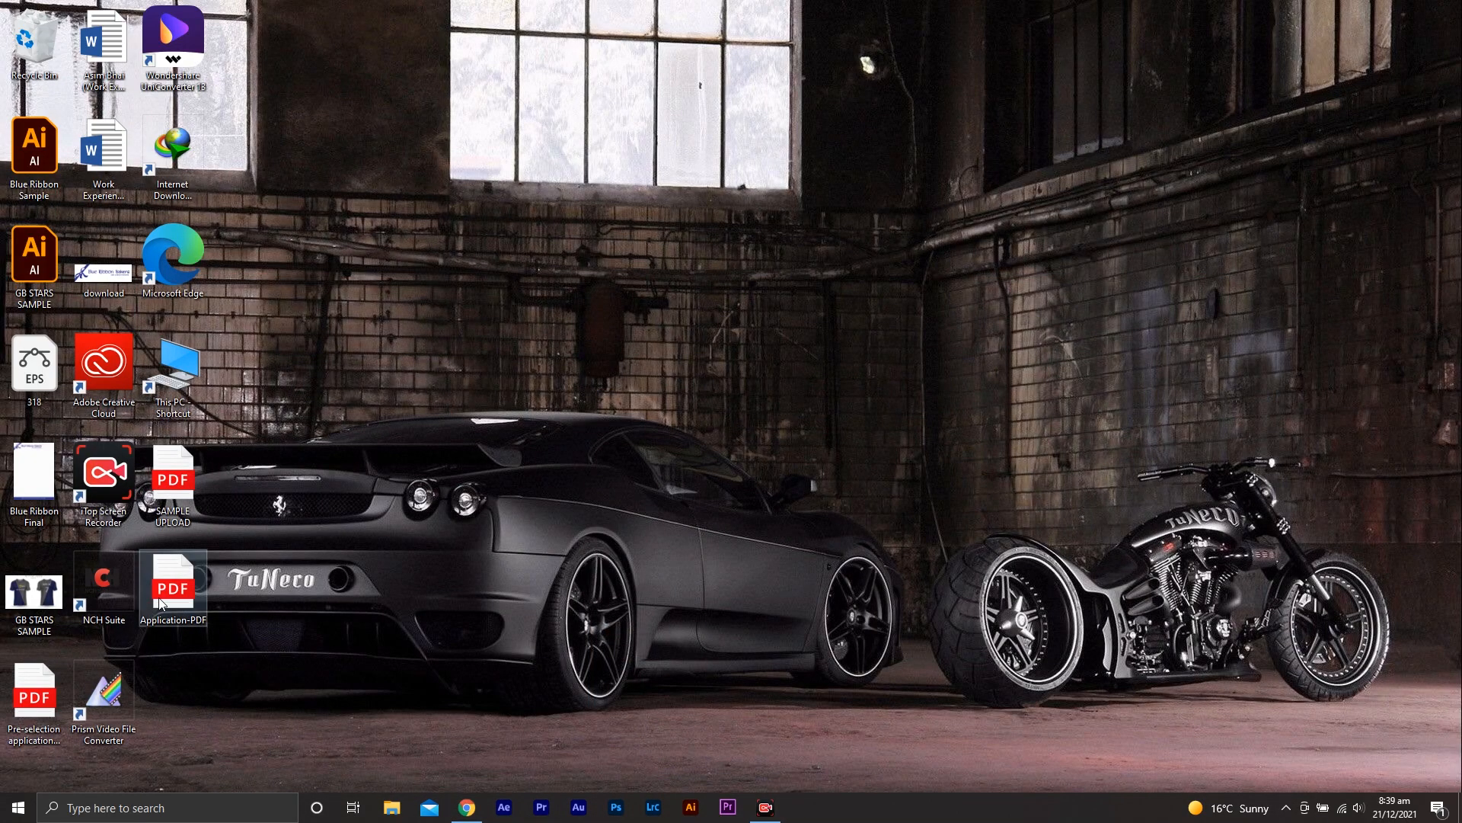
{"action": "double_click", "coordinate": [193, 592]}
{"action": "middle_click", "coordinate": [1127, 392]}
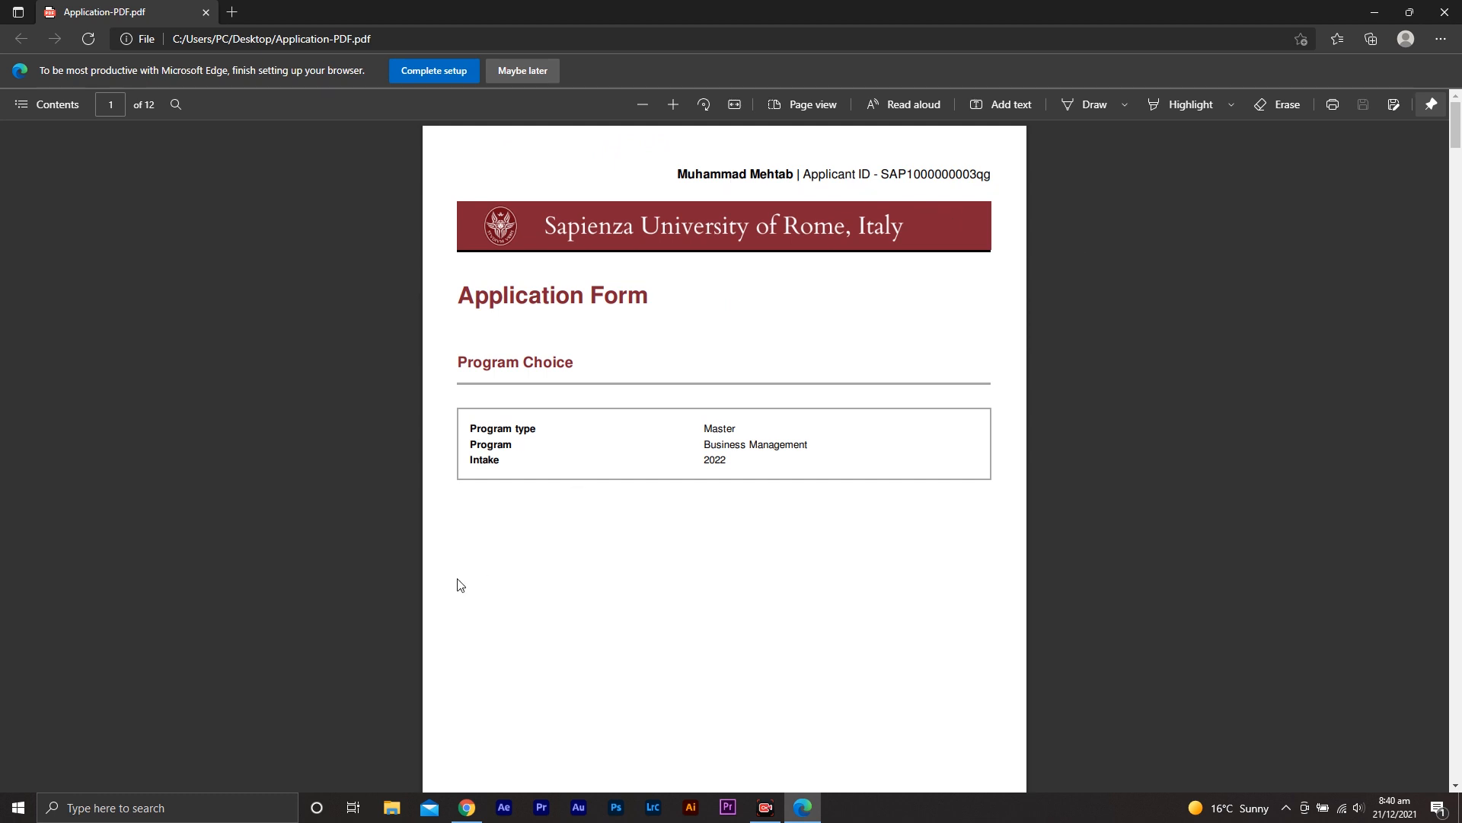
{"action": "middle_click", "coordinate": [823, 541]}
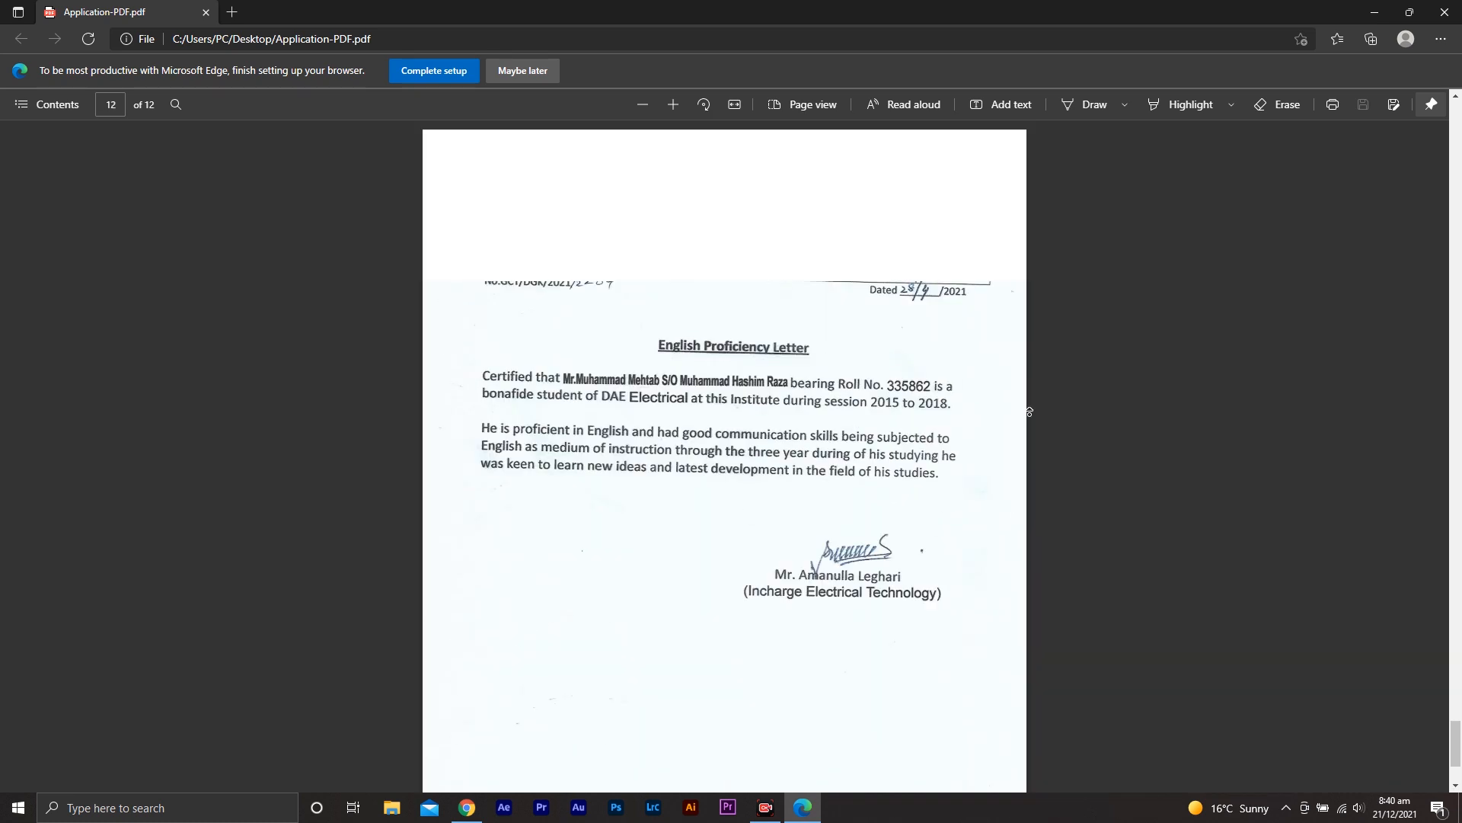
{"action": "middle_click", "coordinate": [1030, 415]}
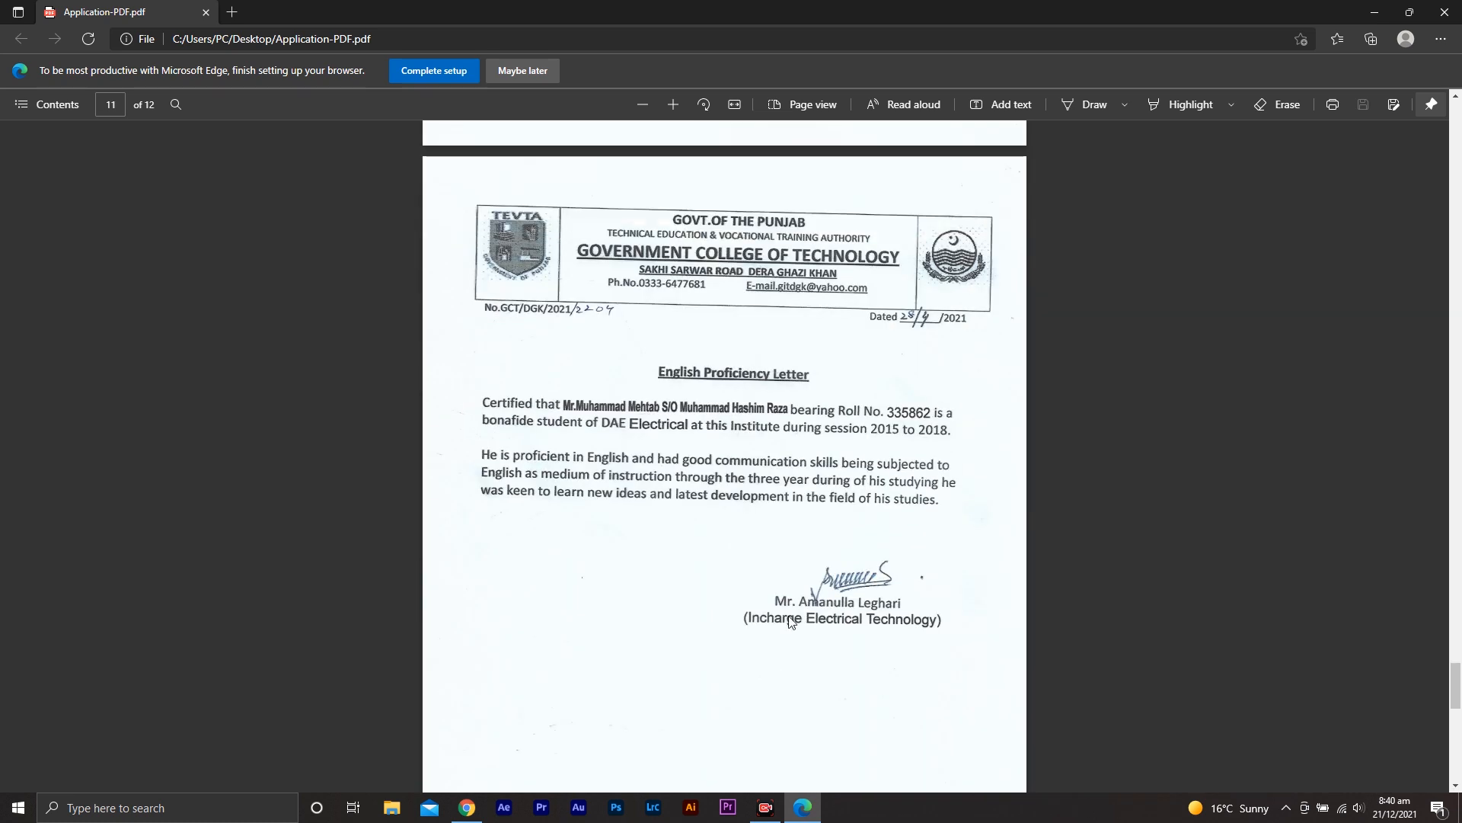
Minimize the PDF viewer and decline the Internet Download Manager registration prompt
{"action": "left_click", "coordinate": [1377, 11]}
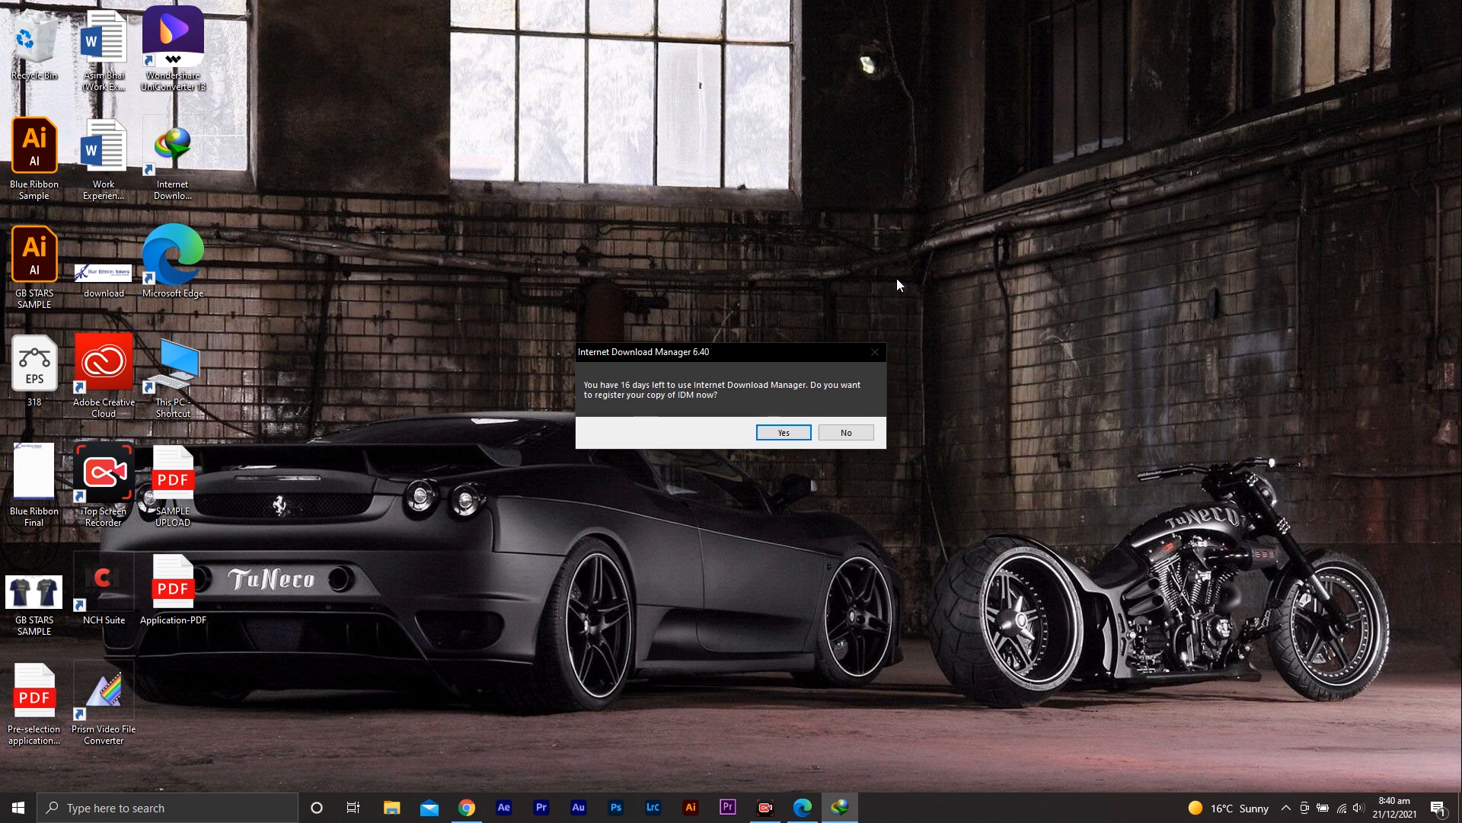
{"action": "left_click", "coordinate": [853, 436]}
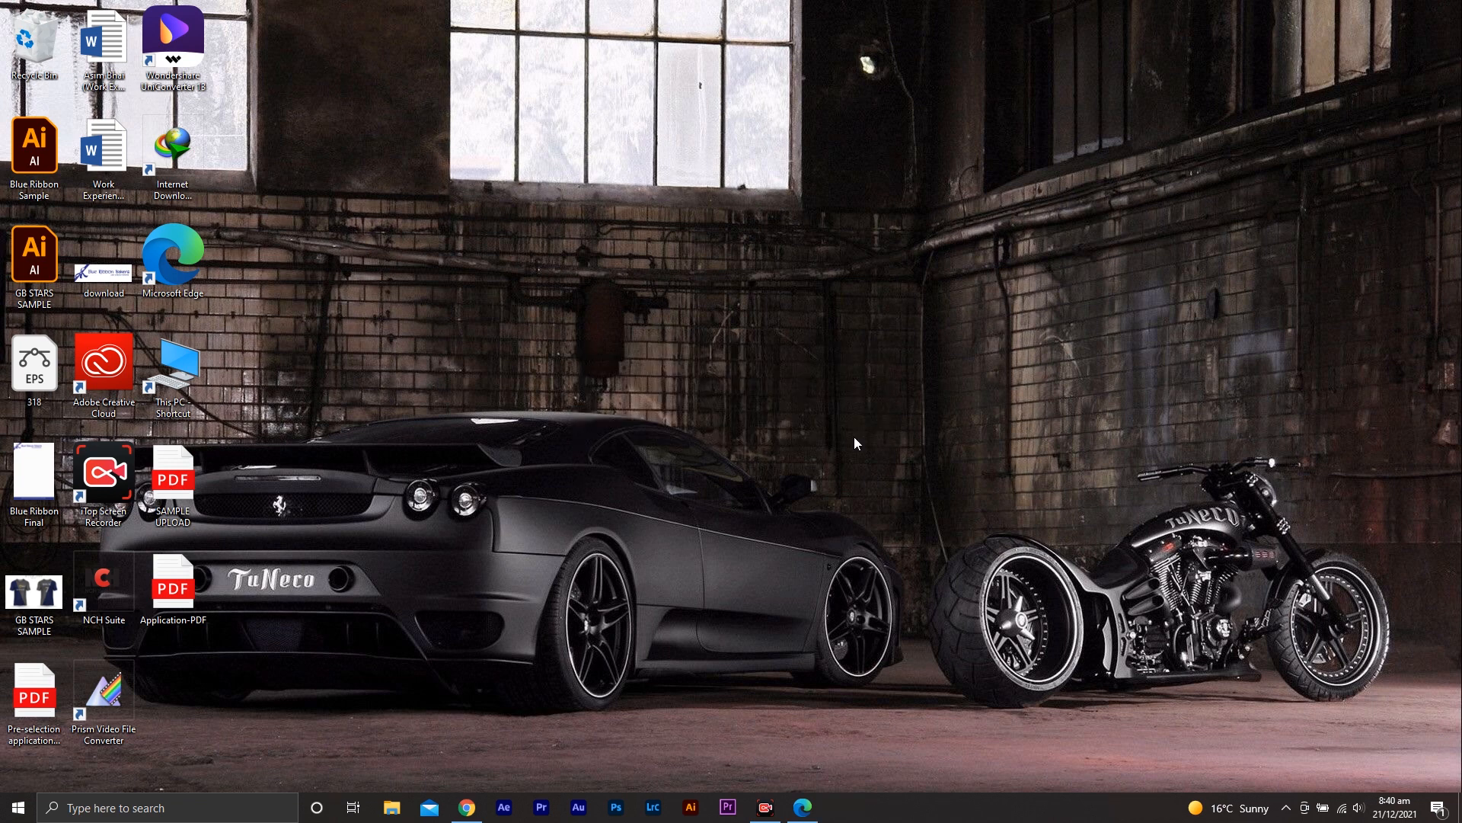